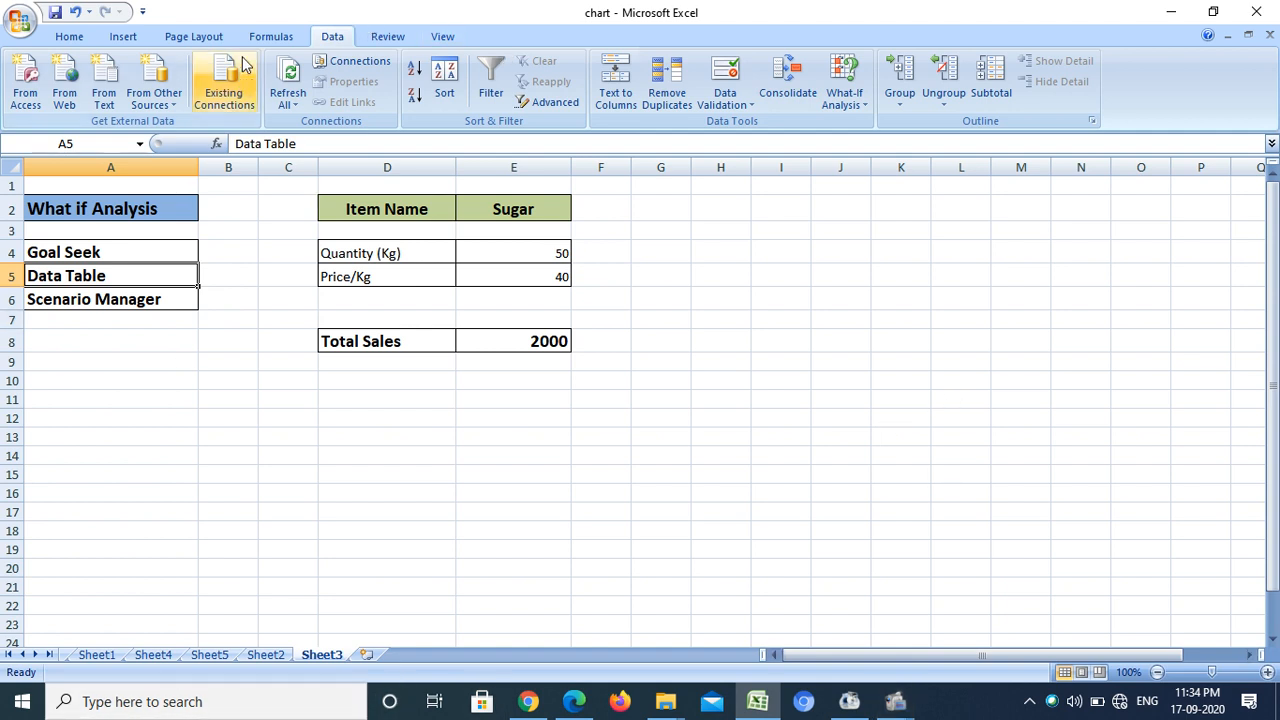
left_click(72, 253)
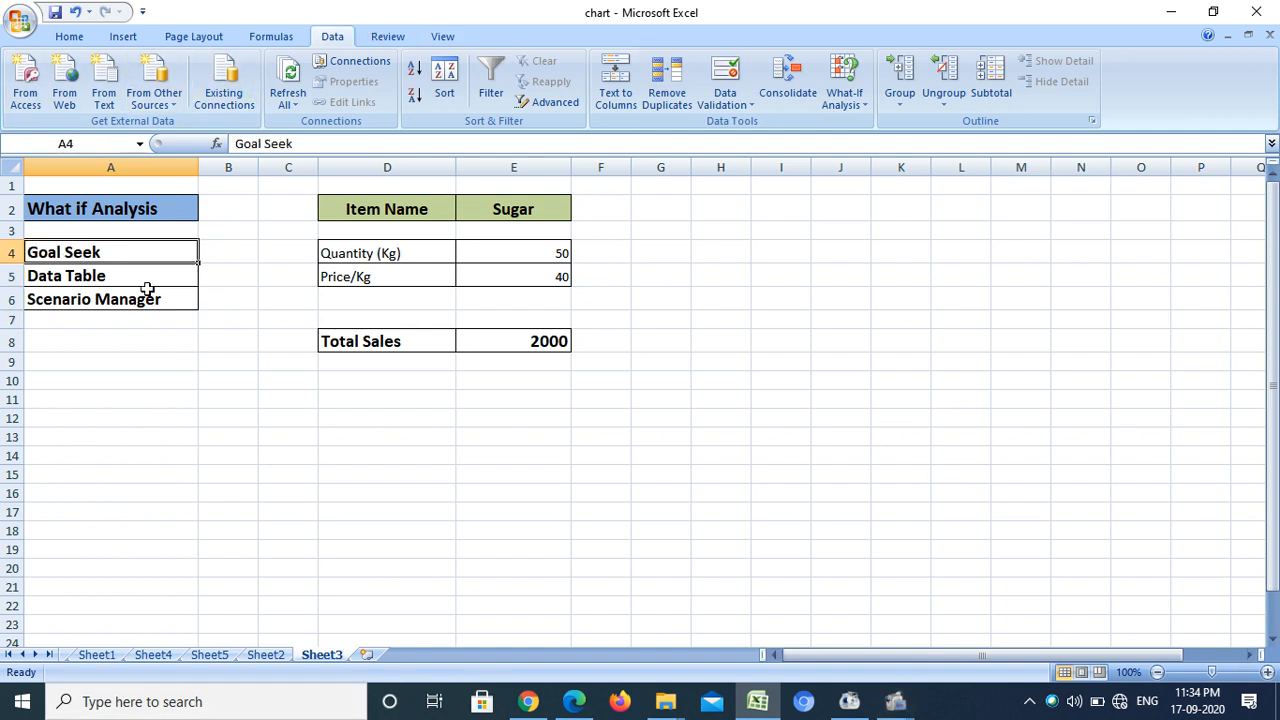
left_click(95, 278)
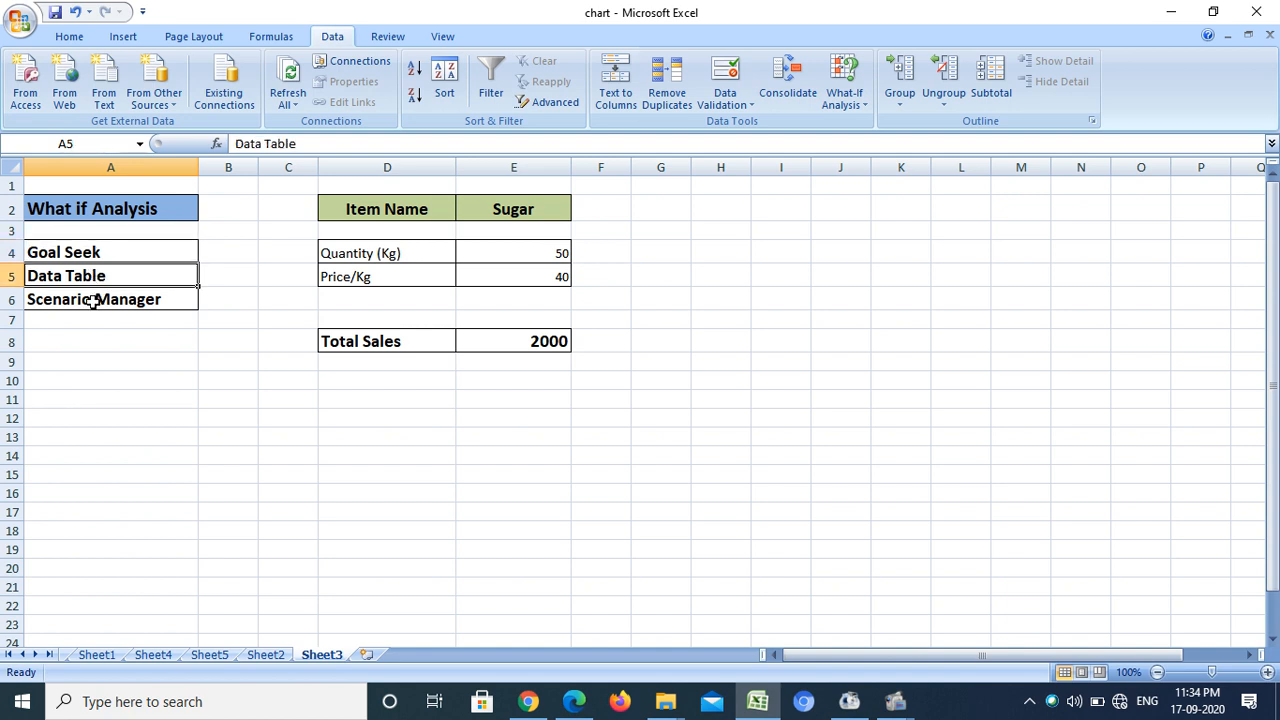
left_click(93, 301)
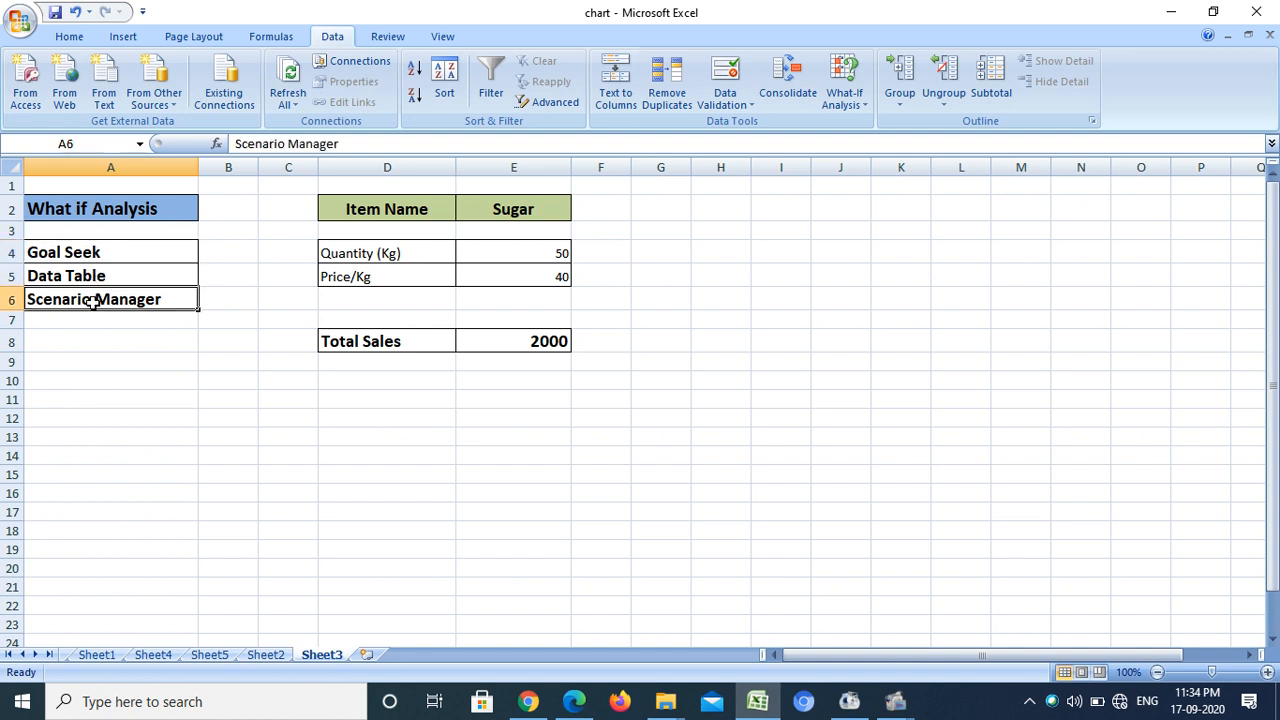
left_click(317, 490)
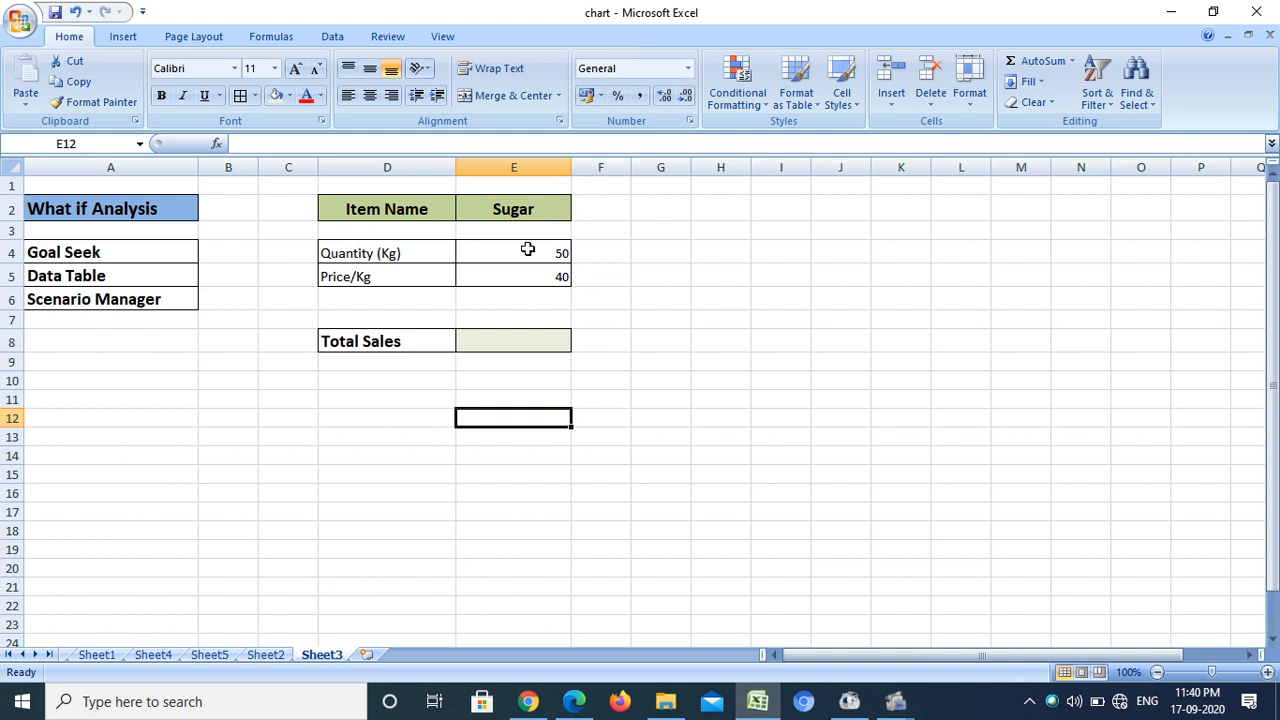
- Centre the contents of column E horizontally
left_click(531, 164)
left_click(369, 96)
left_click(785, 229)
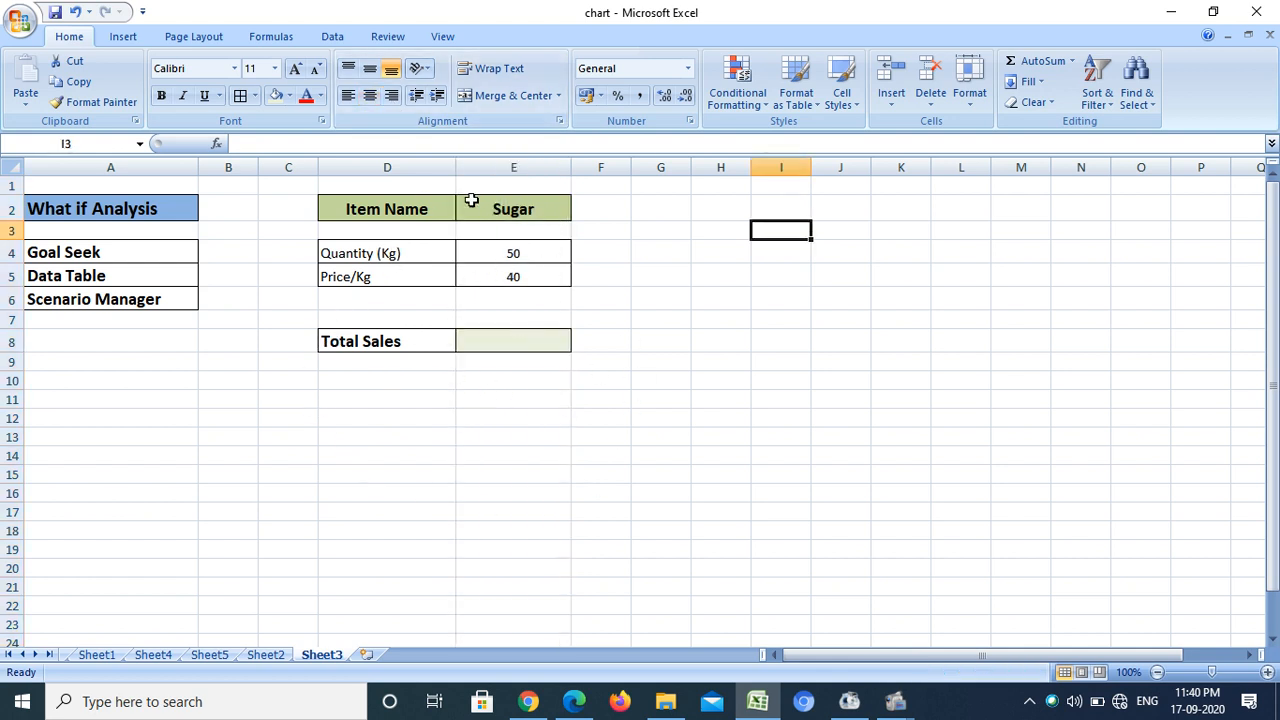
- Calculate Total Sales in cell E8 by multiplying quantity by price with the formula =E4*E5
left_click(500, 252)
left_click(498, 275)
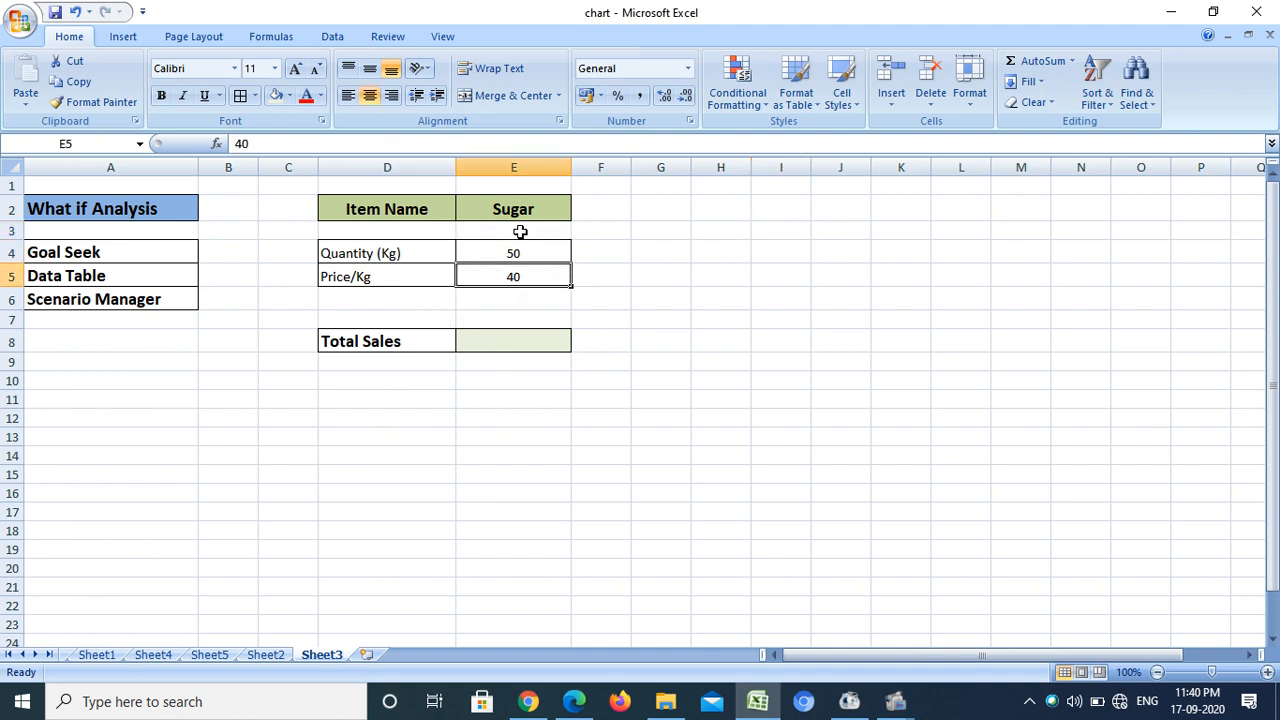
left_click(498, 342)
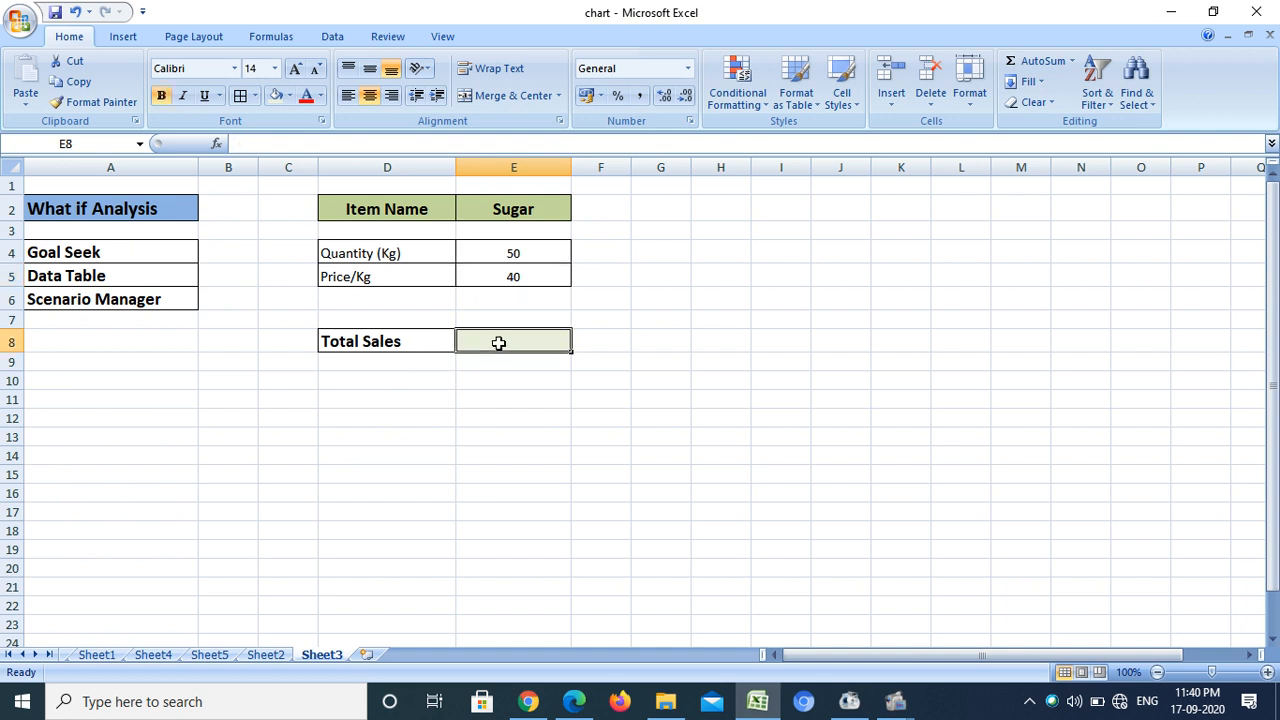
type("=")
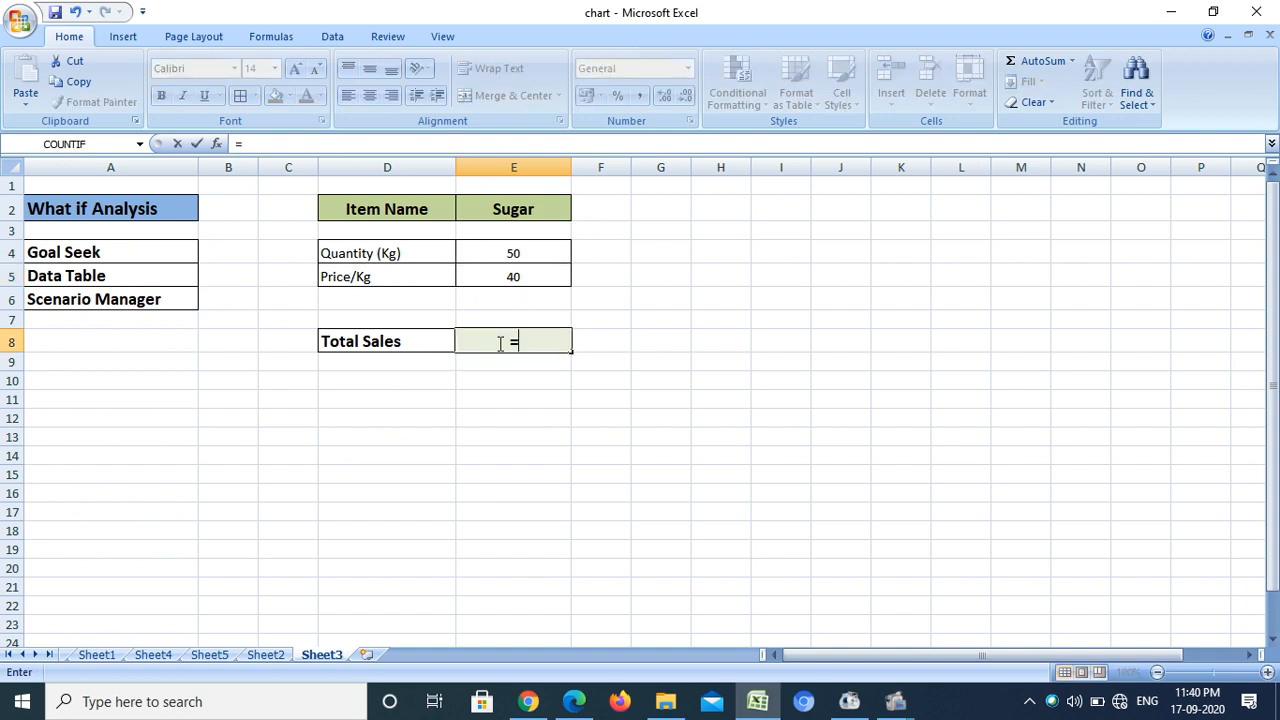
left_click(510, 251)
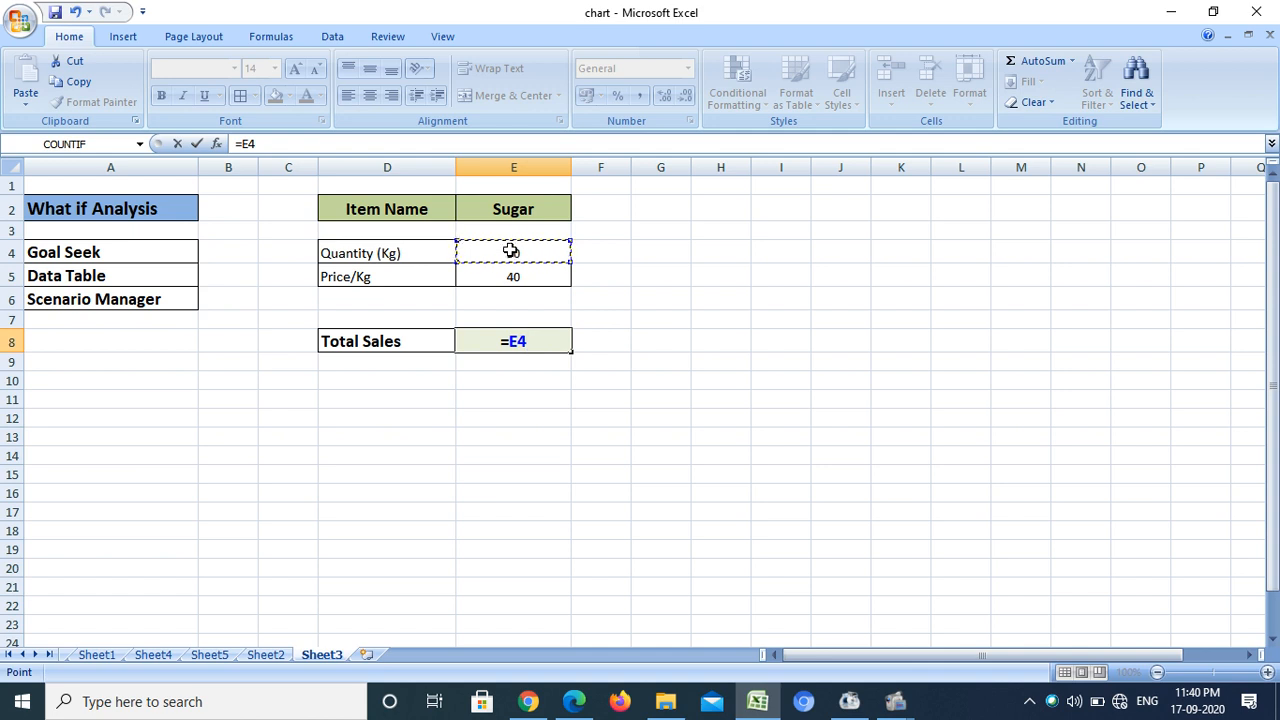
type("*")
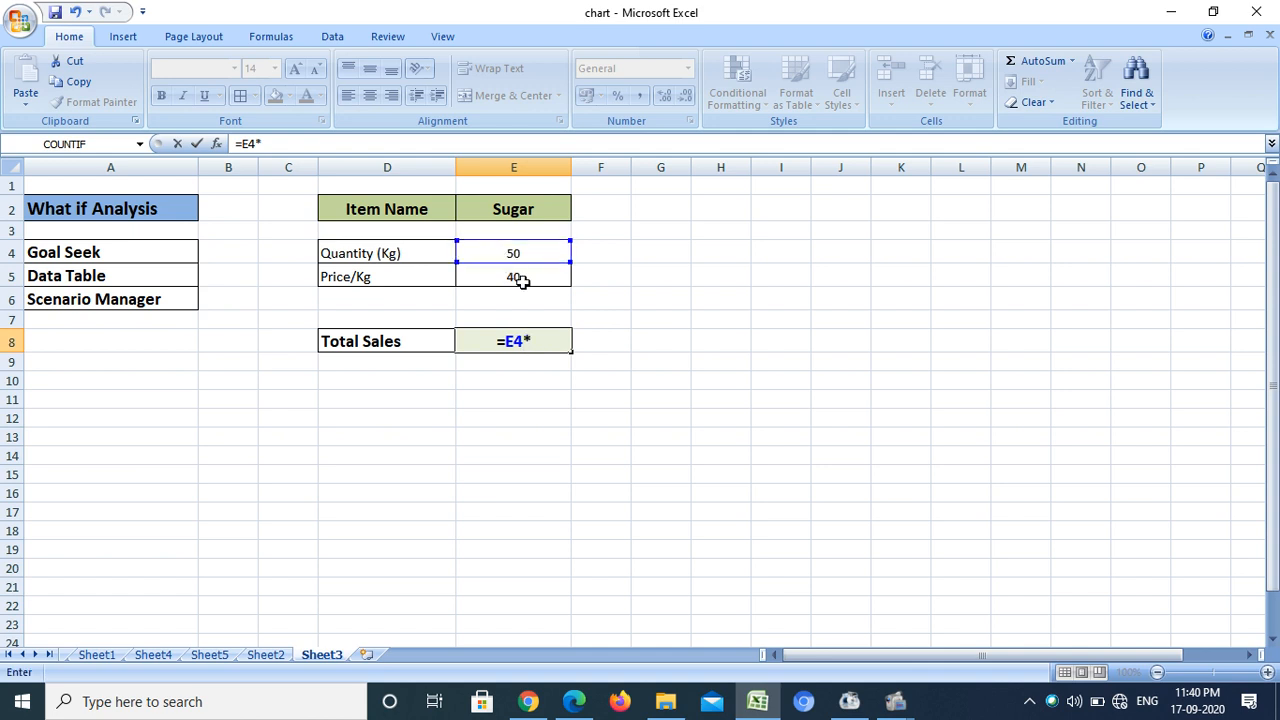
left_click(522, 283)
key("Return")
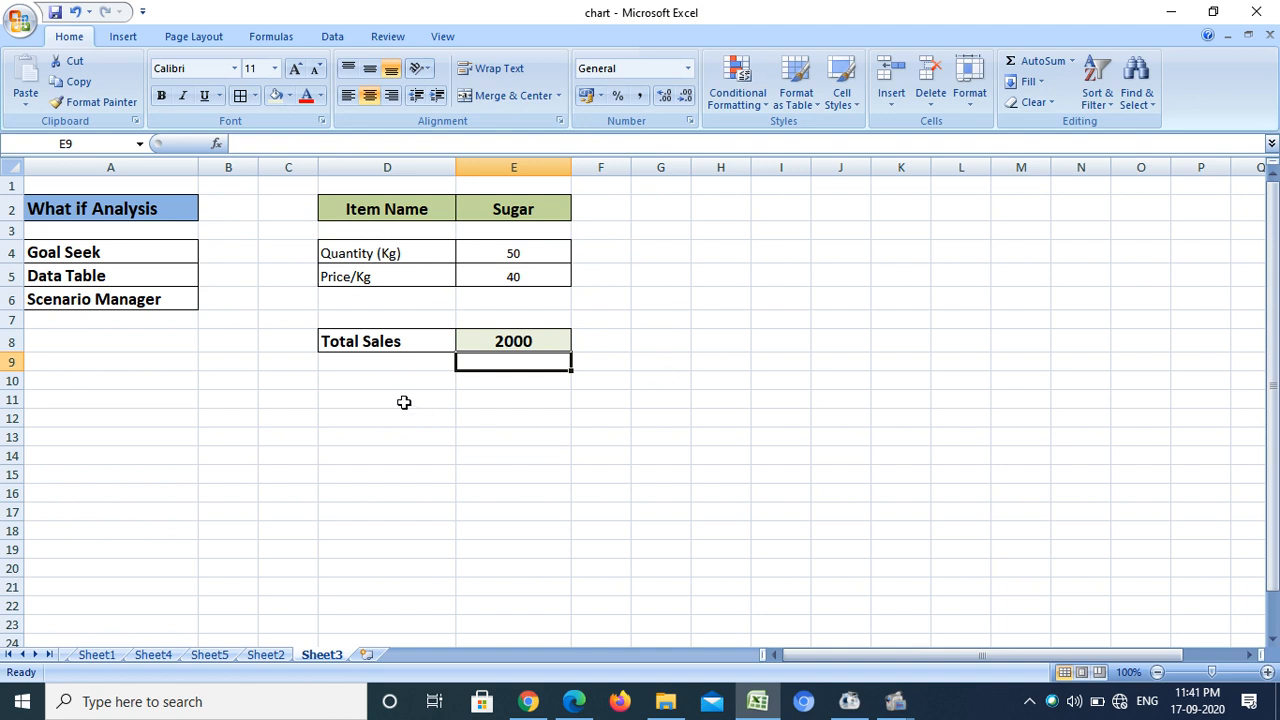
left_click(492, 249)
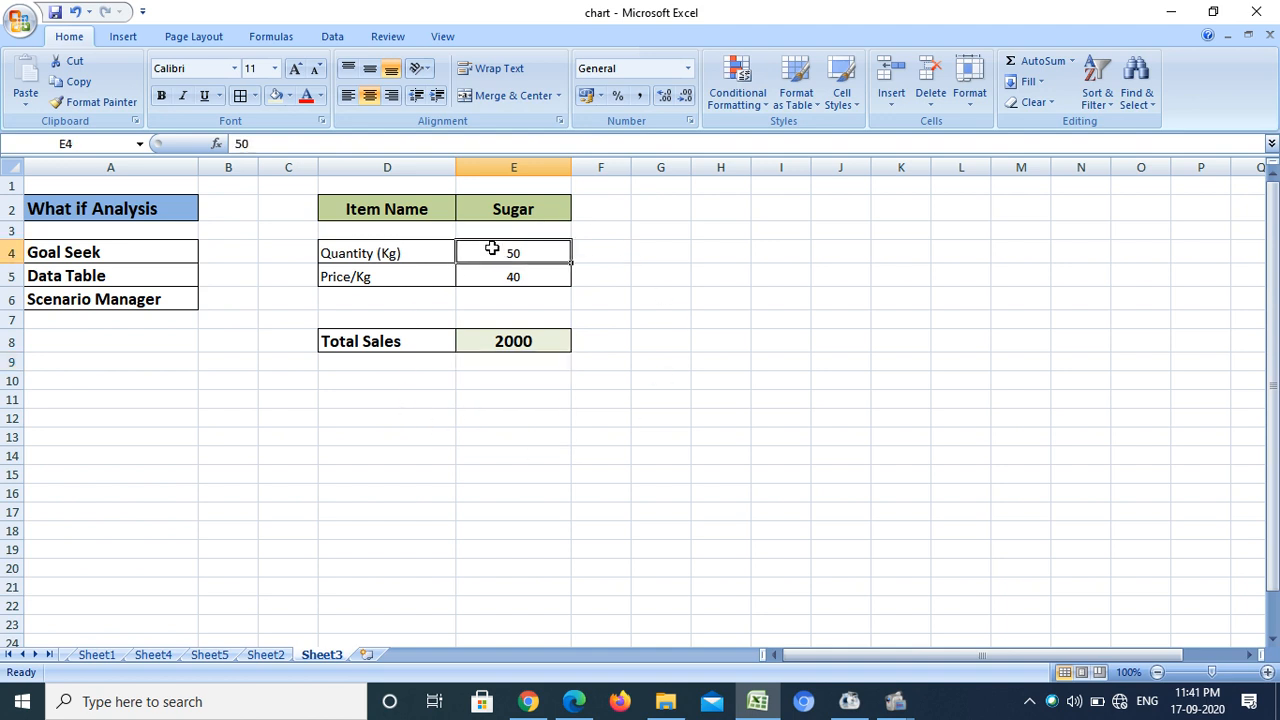
left_click(494, 277)
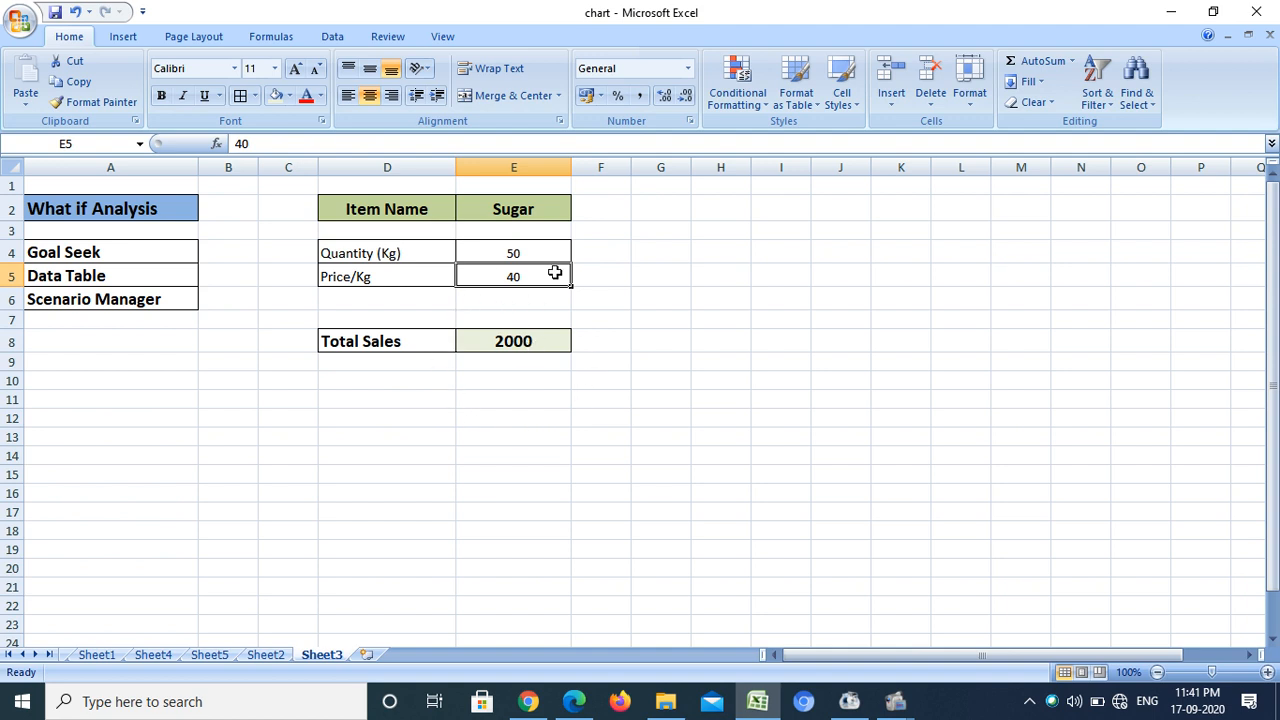
left_click(464, 342)
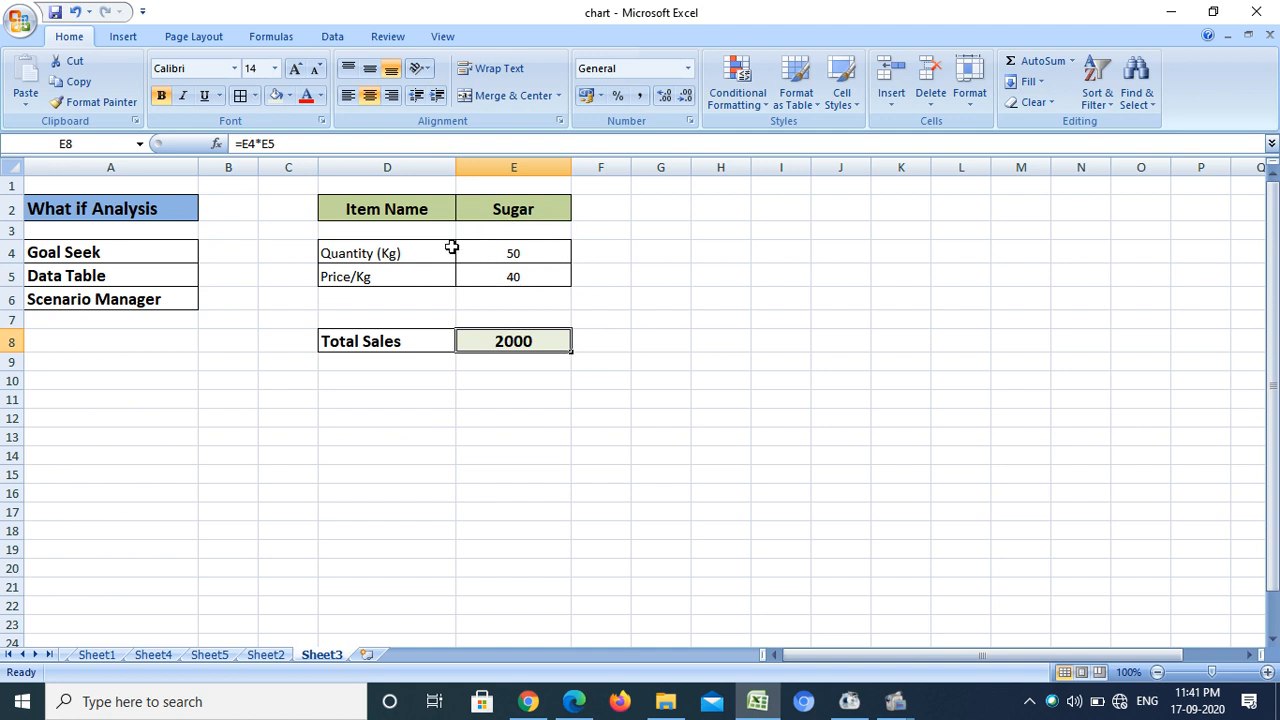
key("Down")
key("Down")
key("Down")
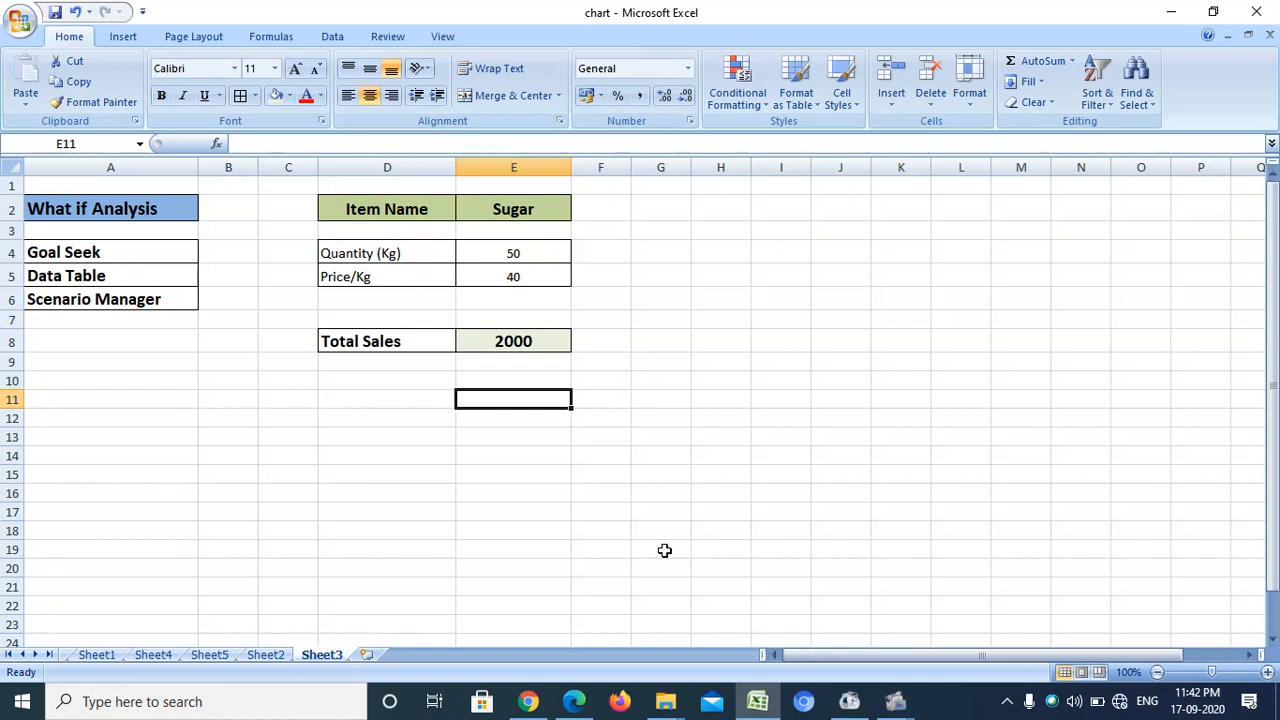
- Start a Goal Seek with the Total Sales cell E8 as the cell to set, keeping the dialog clear of the data
left_click(535, 343)
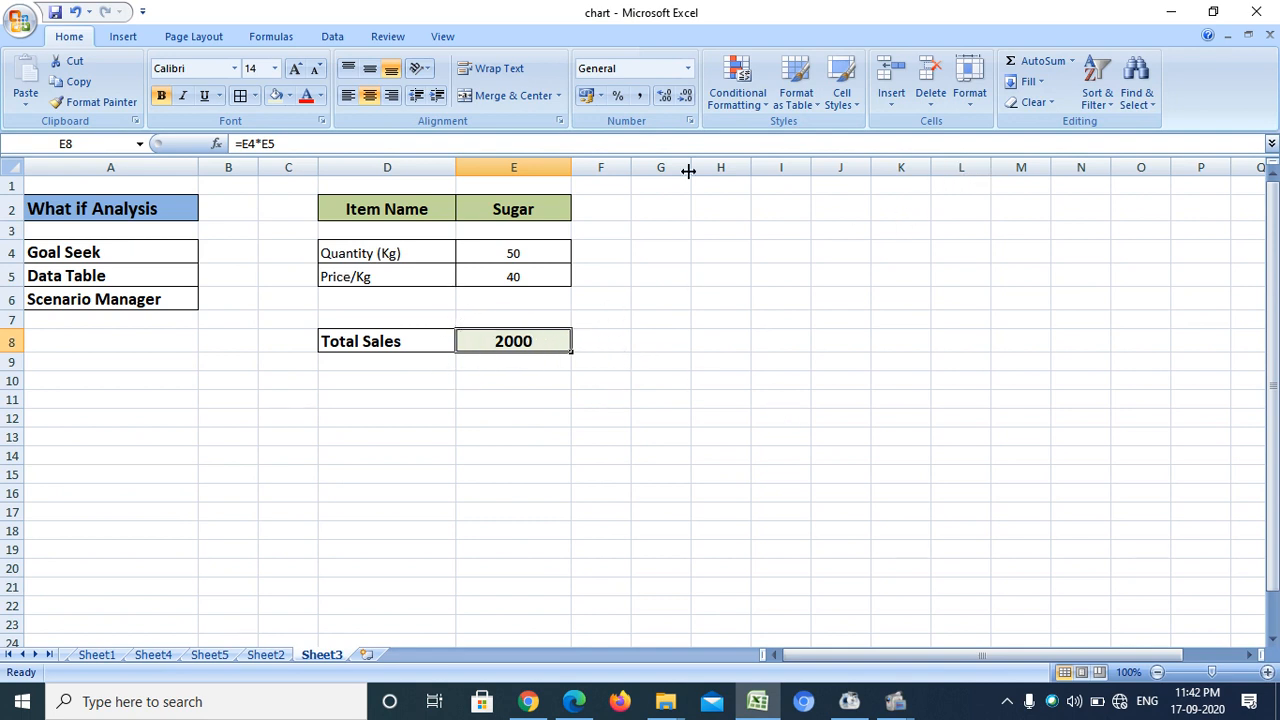
left_click(333, 38)
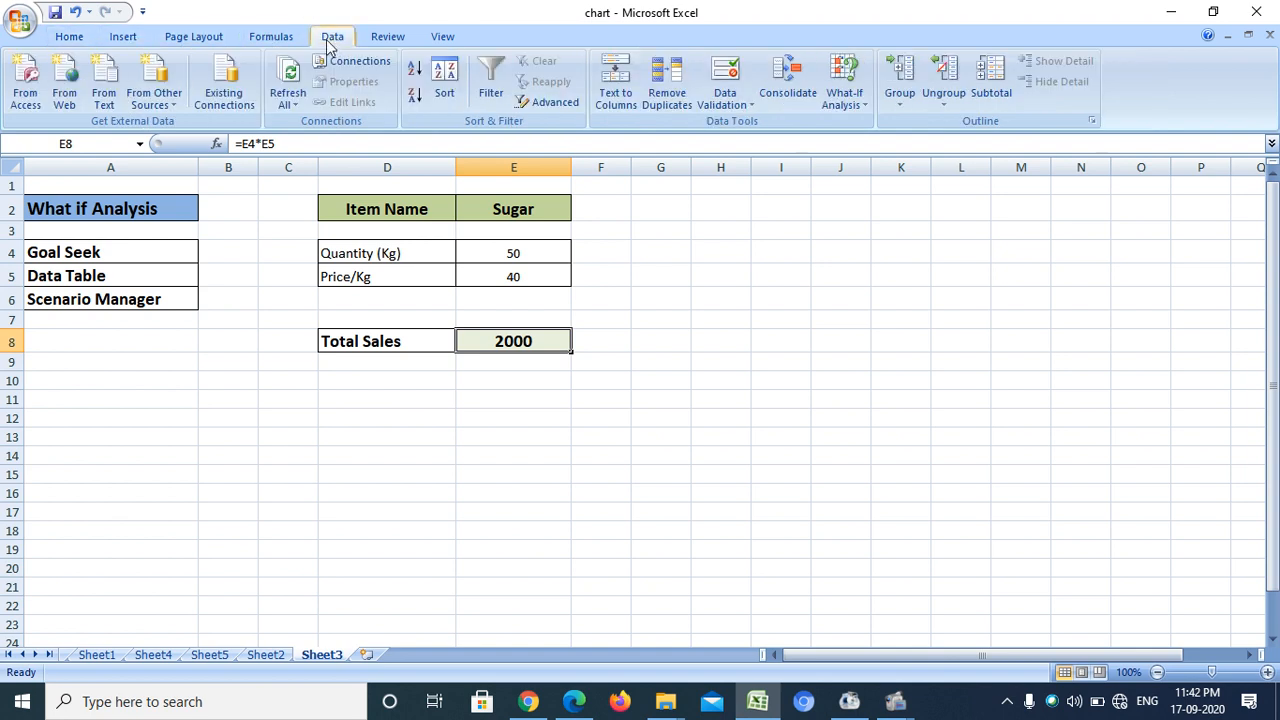
left_click(860, 104)
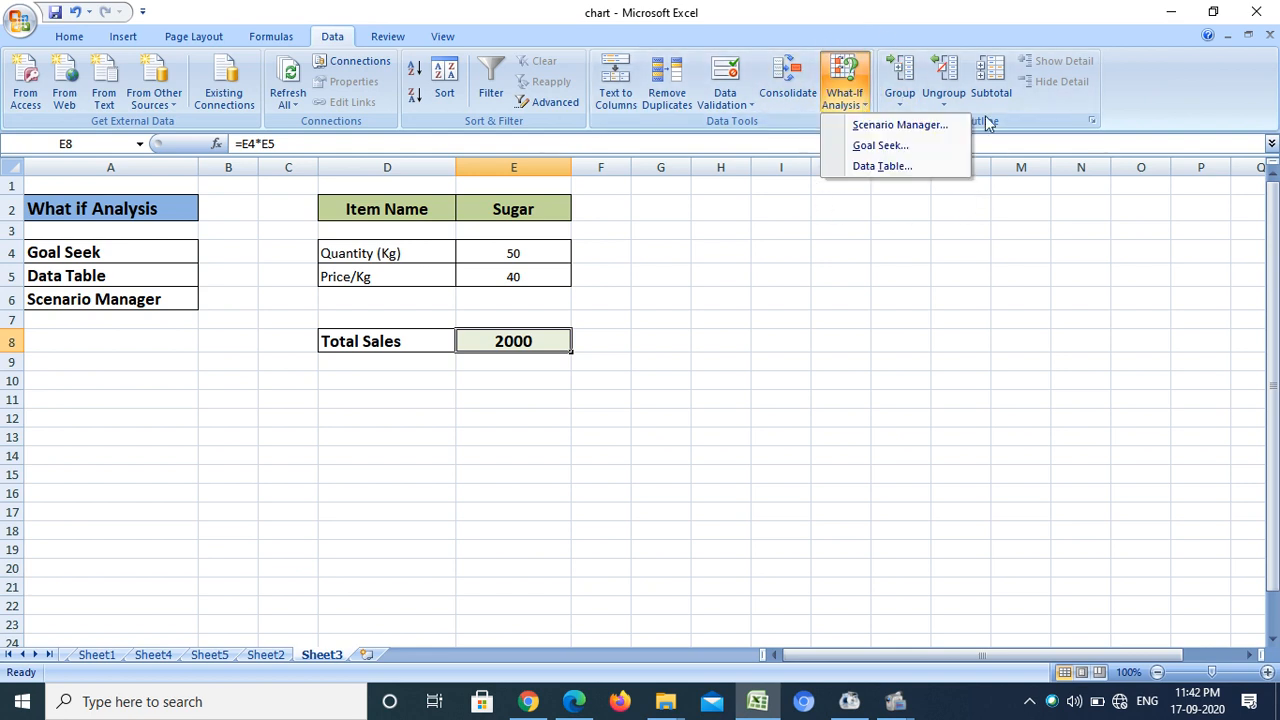
left_click(870, 147)
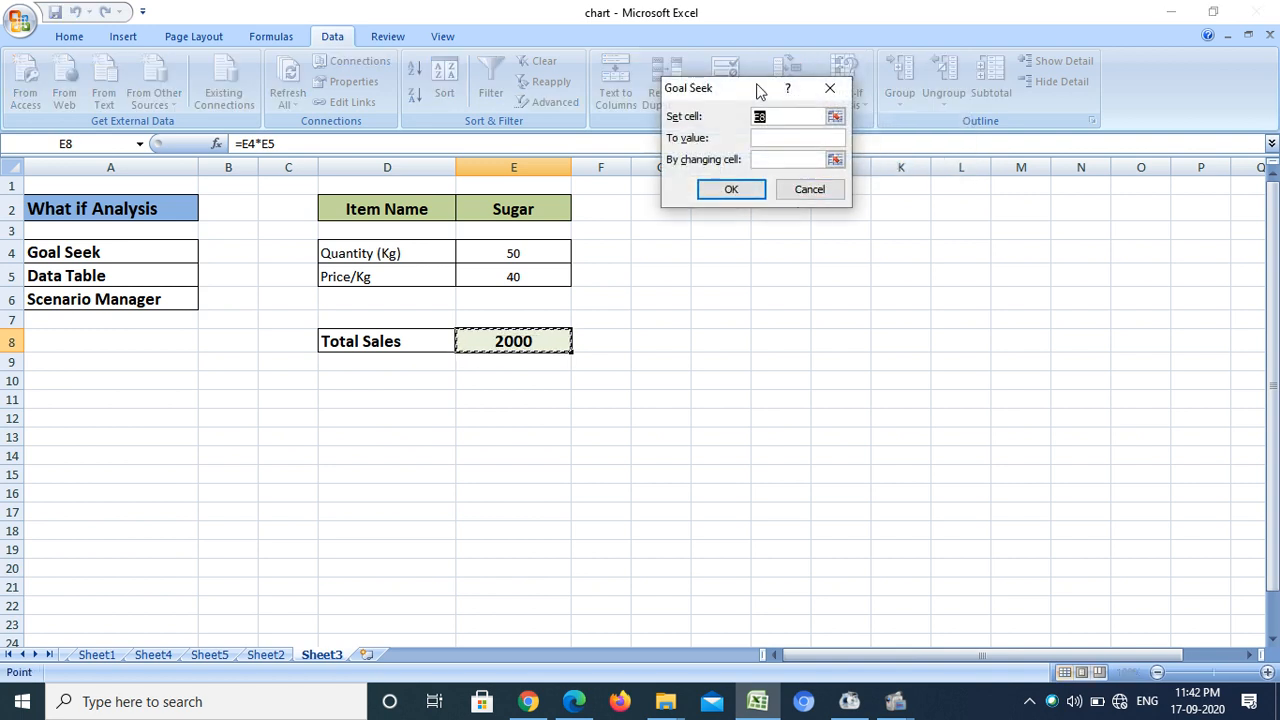
left_click_drag(745, 91, 669, 156)
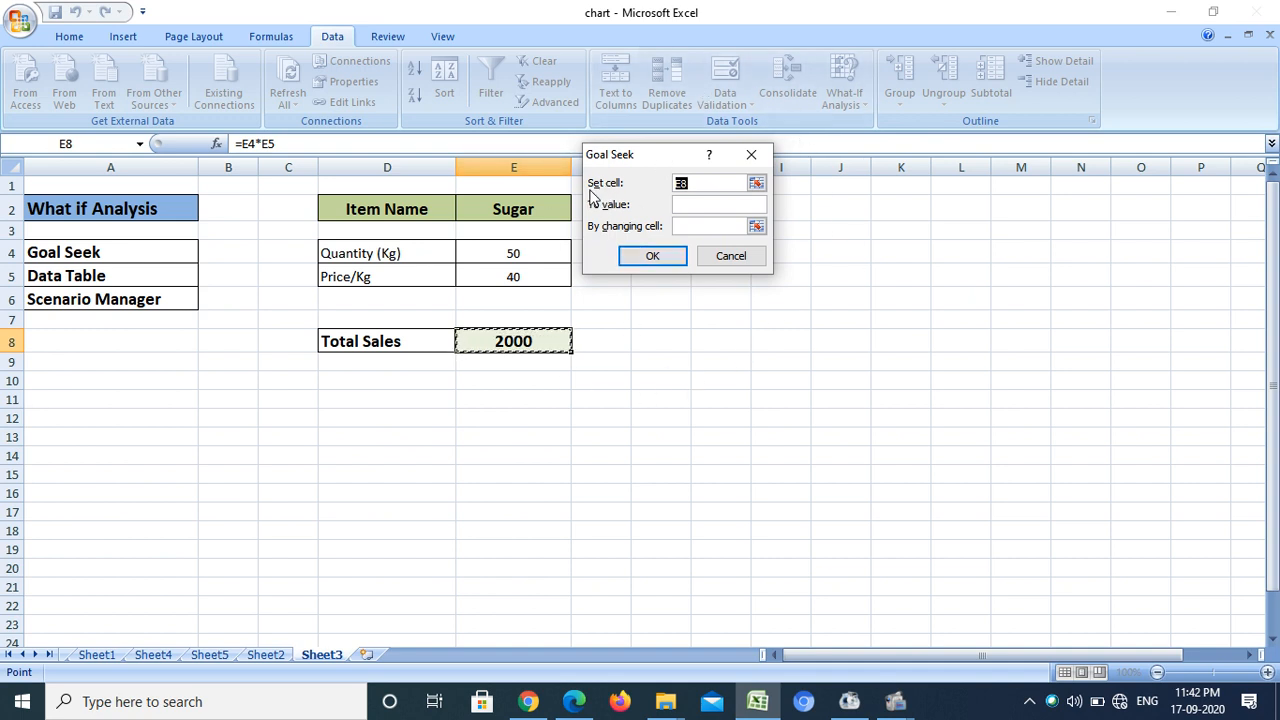
left_click_drag(662, 155, 704, 142)
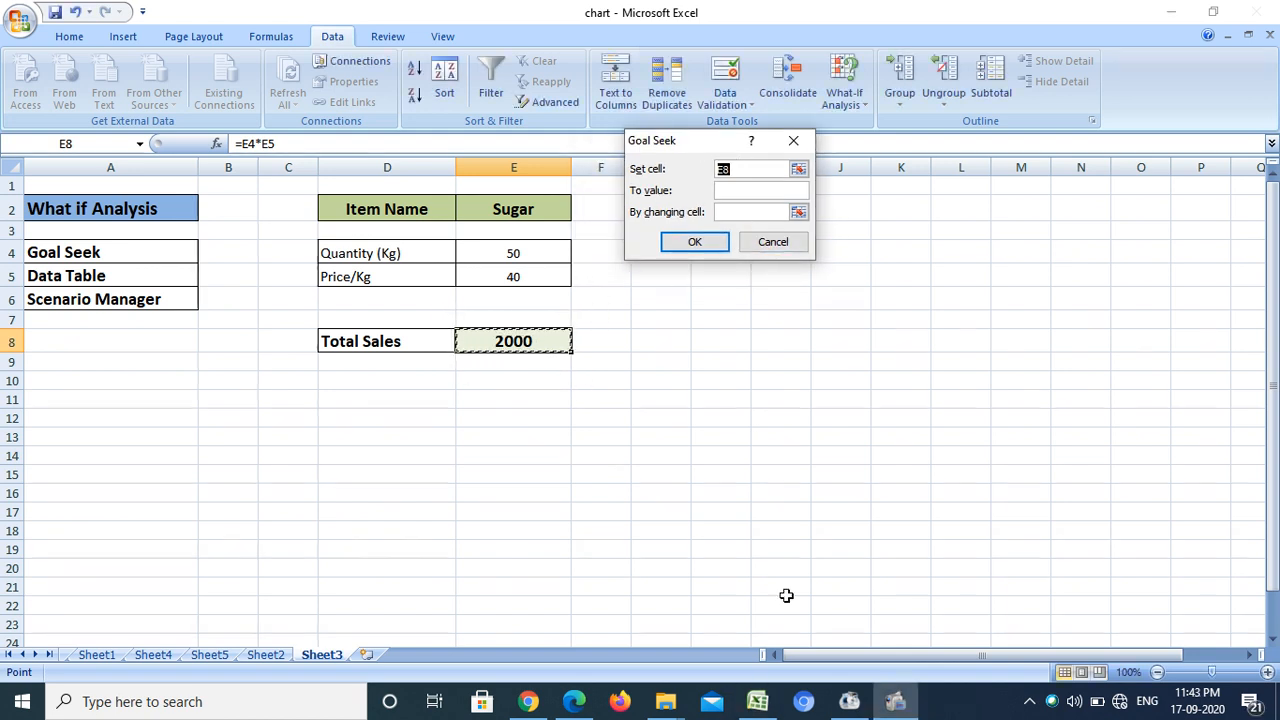
left_click(786, 595)
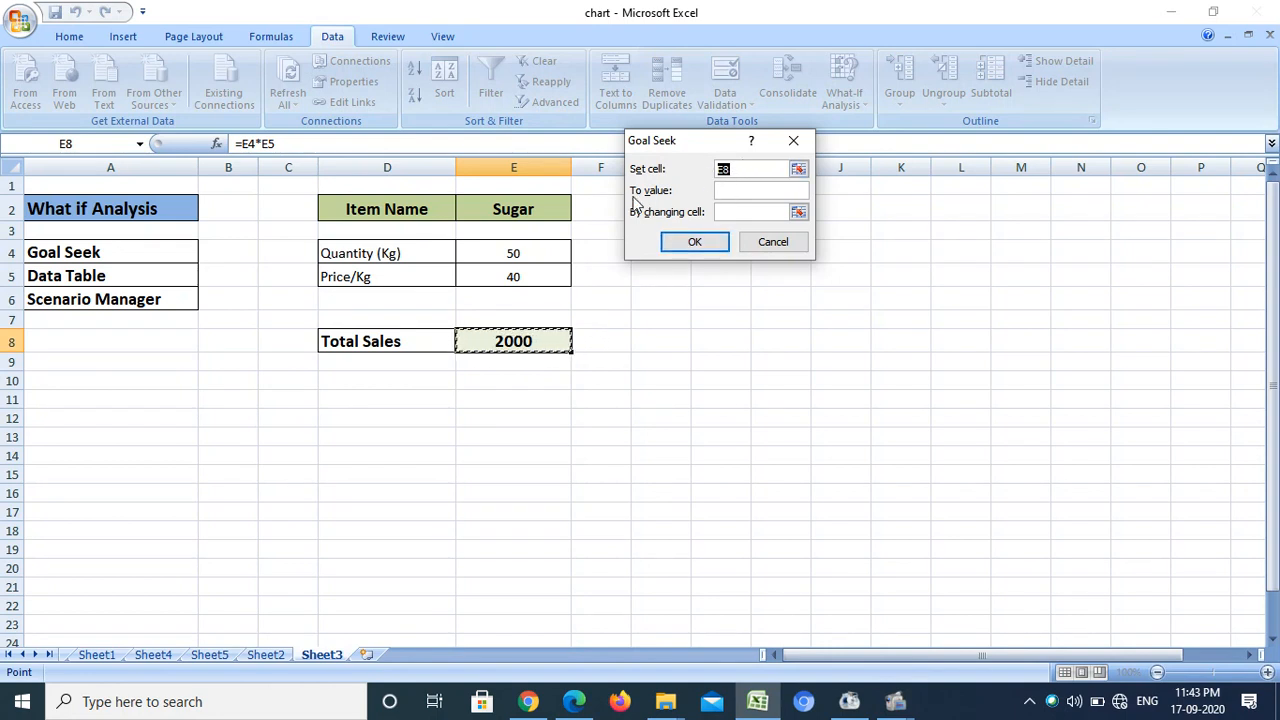
- Run Goal Seek to the value 5000 by changing the quantity cell E4, and discard the solution
left_click(729, 191)
left_click(743, 211)
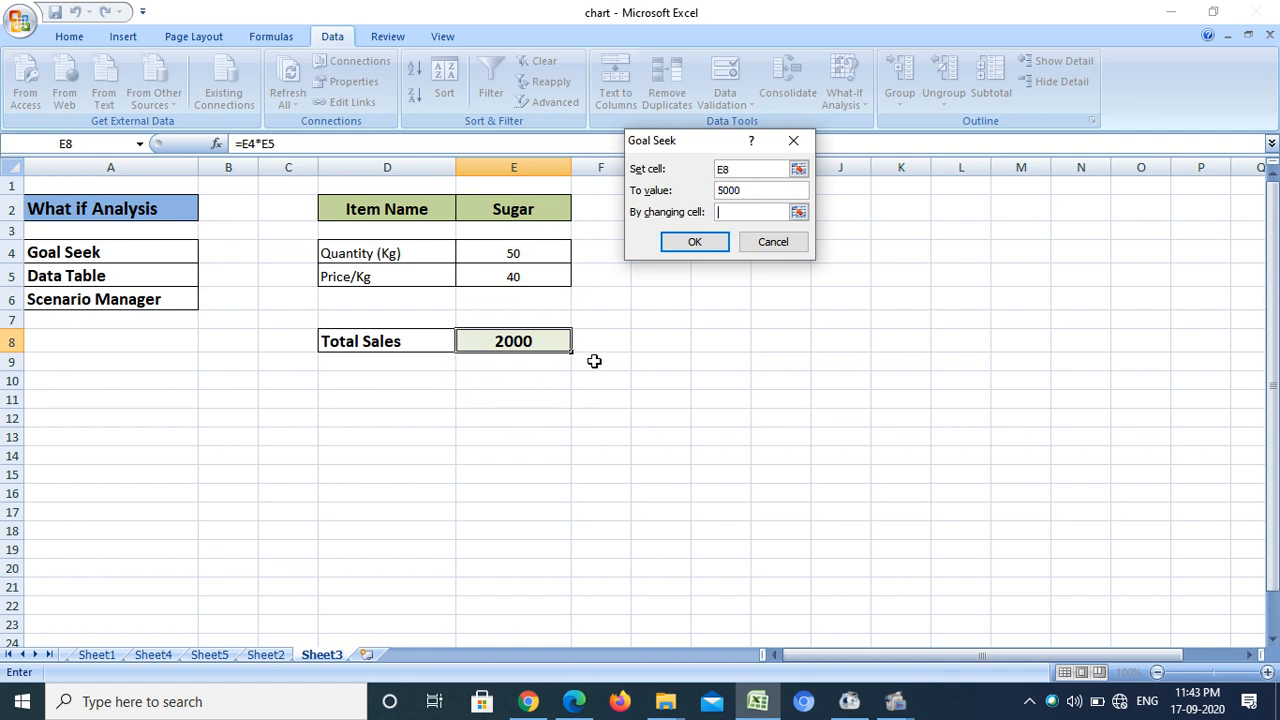
left_click(494, 252)
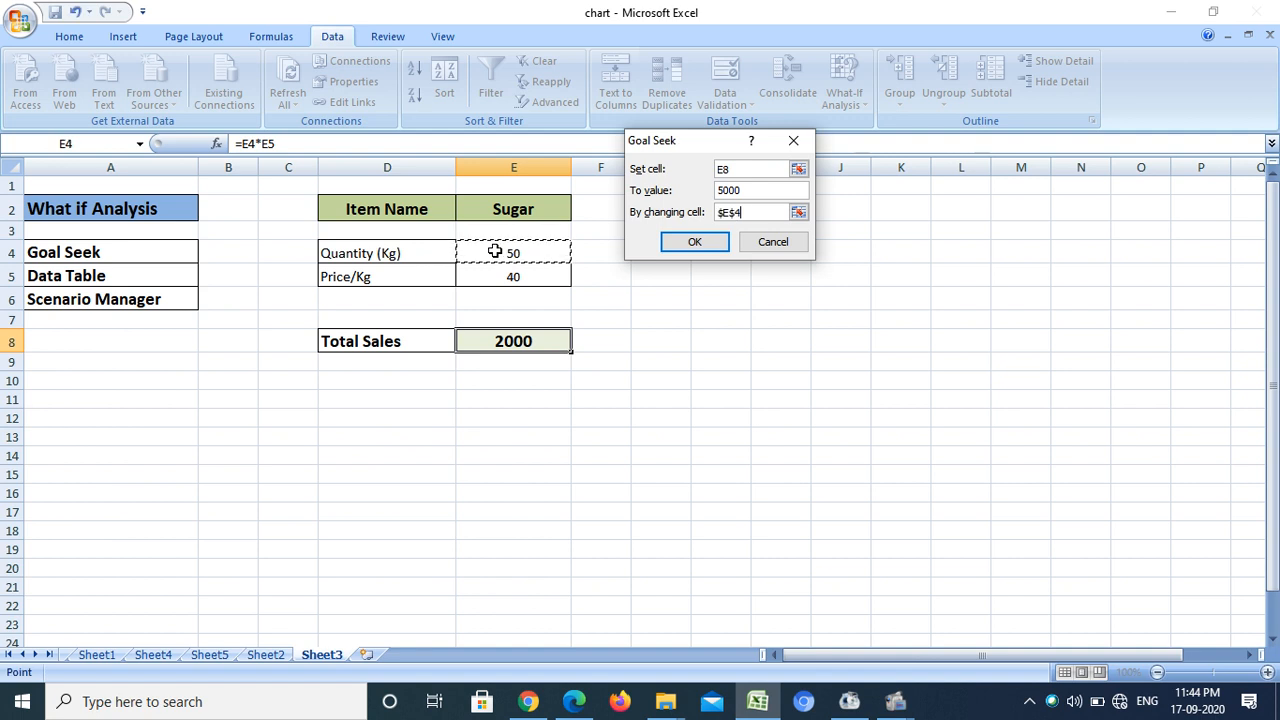
left_click(683, 247)
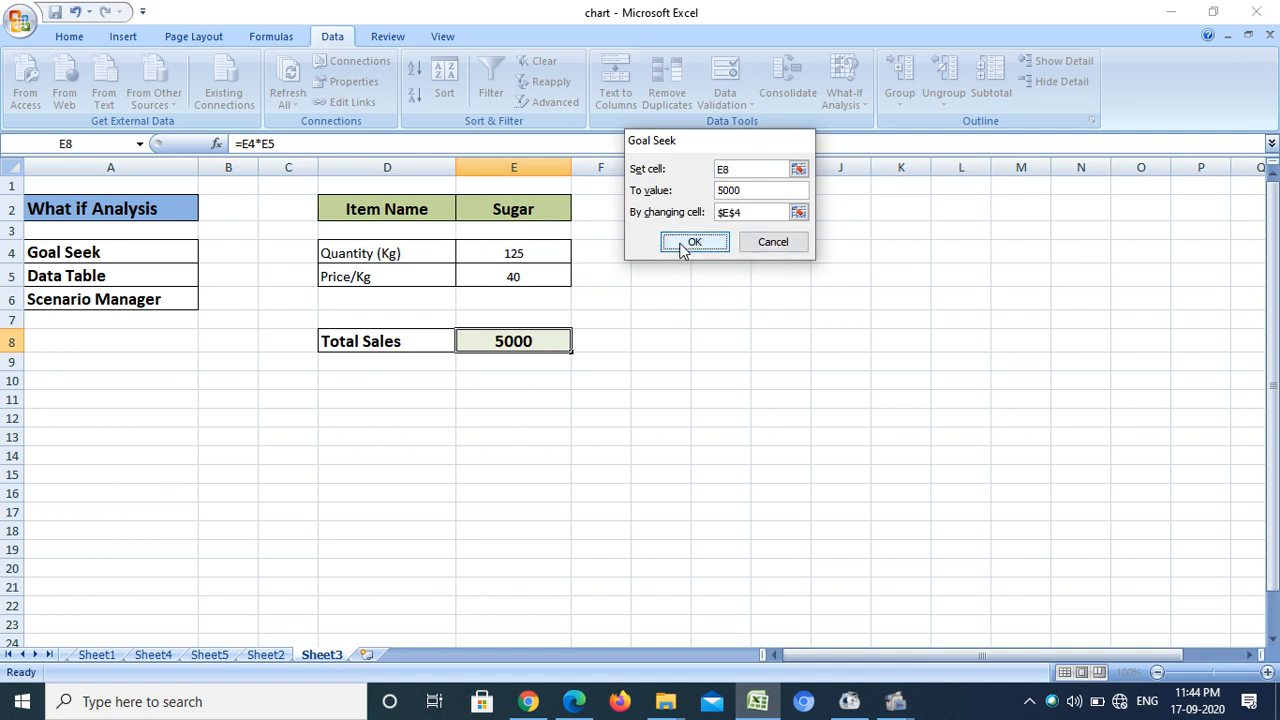
left_click_drag(672, 136, 778, 140)
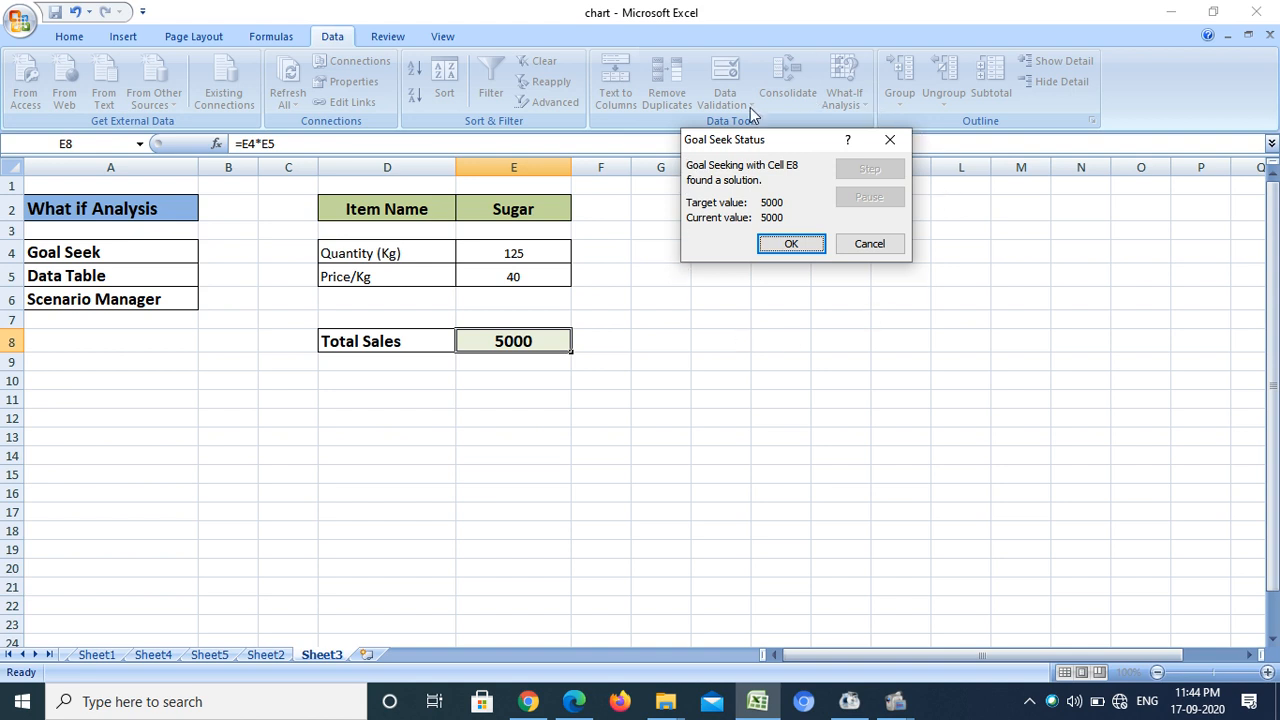
left_click(877, 248)
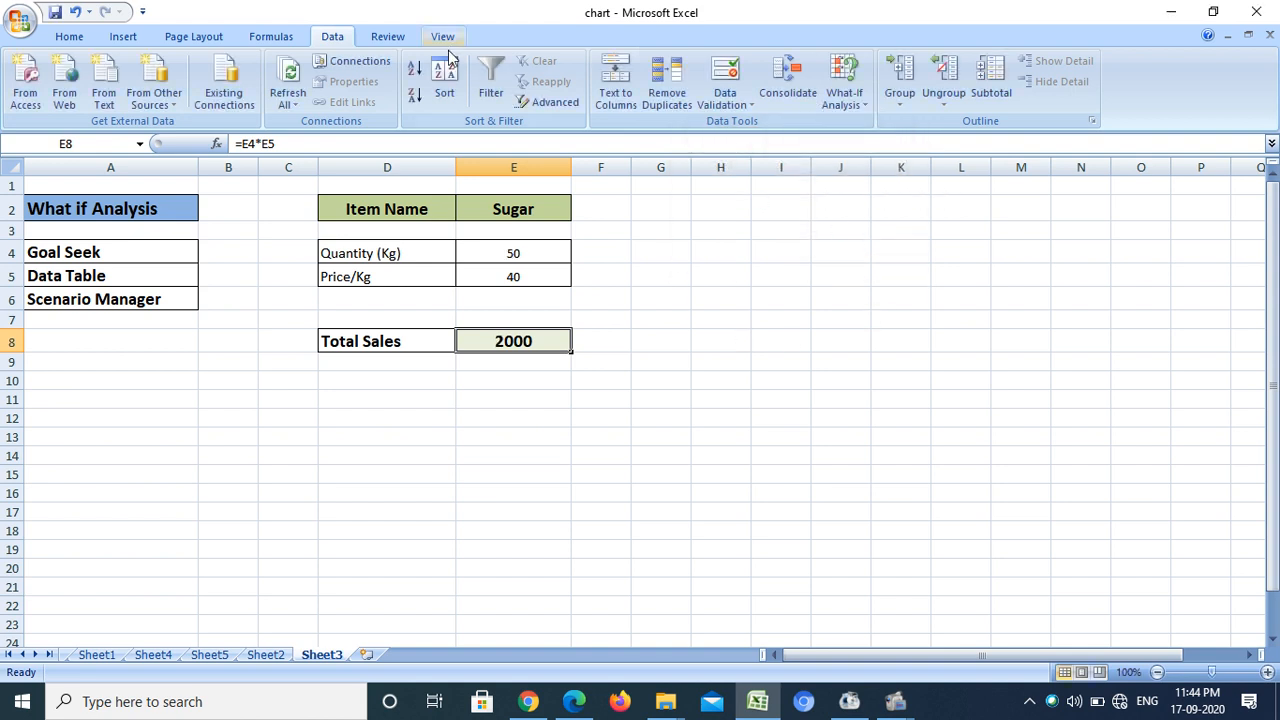
- Run Goal Seek to bring Total Sales in E8 to 5000 by changing the price cell E5
left_click(857, 105)
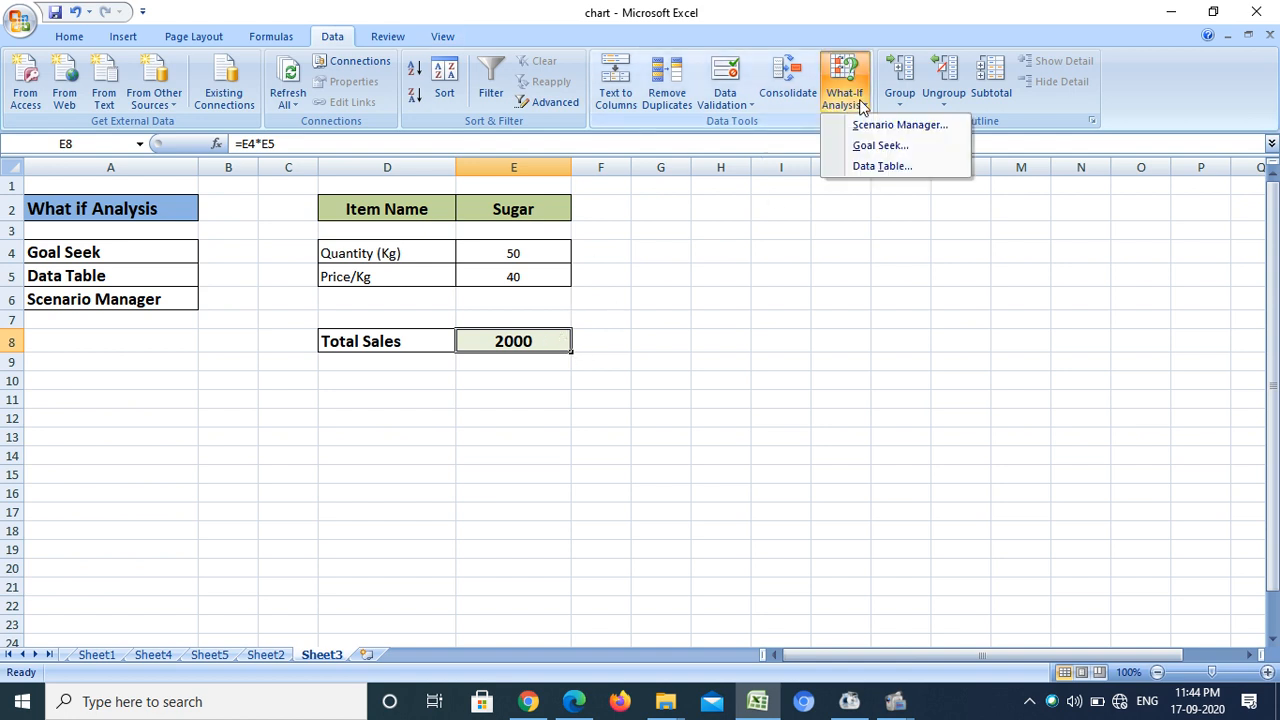
left_click(875, 147)
type("E8")
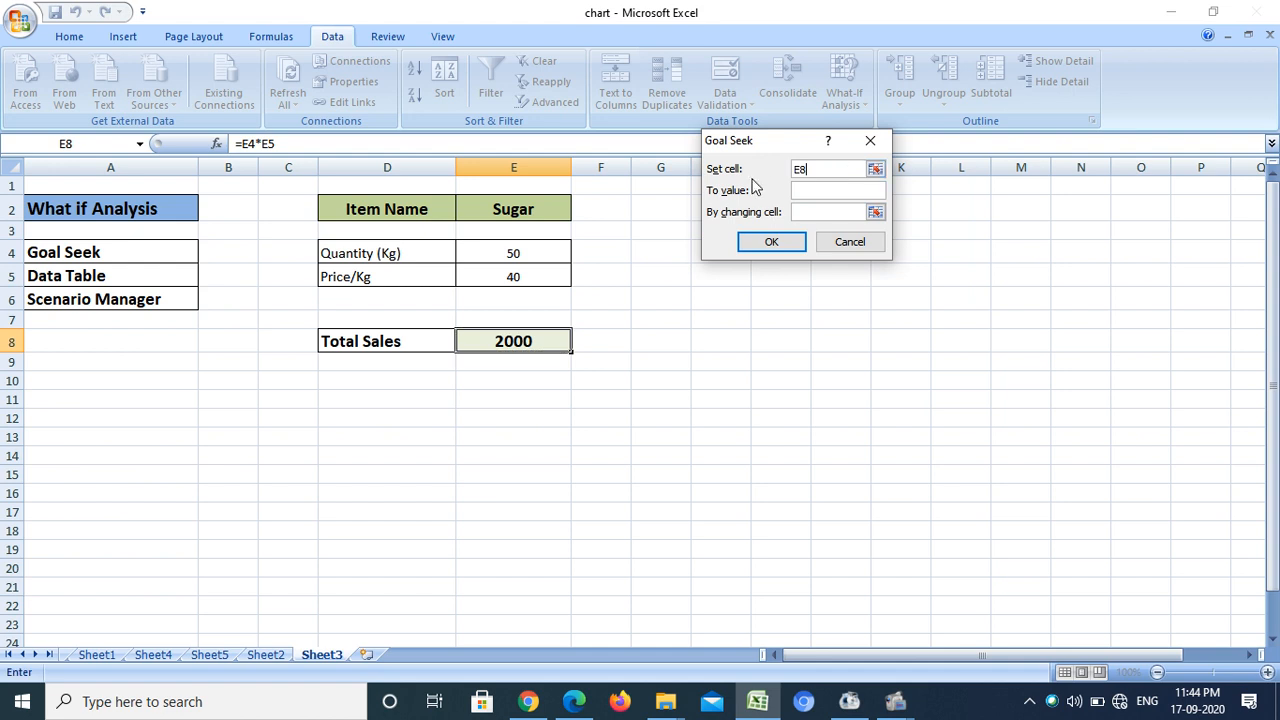
left_click(811, 190)
type("5000")
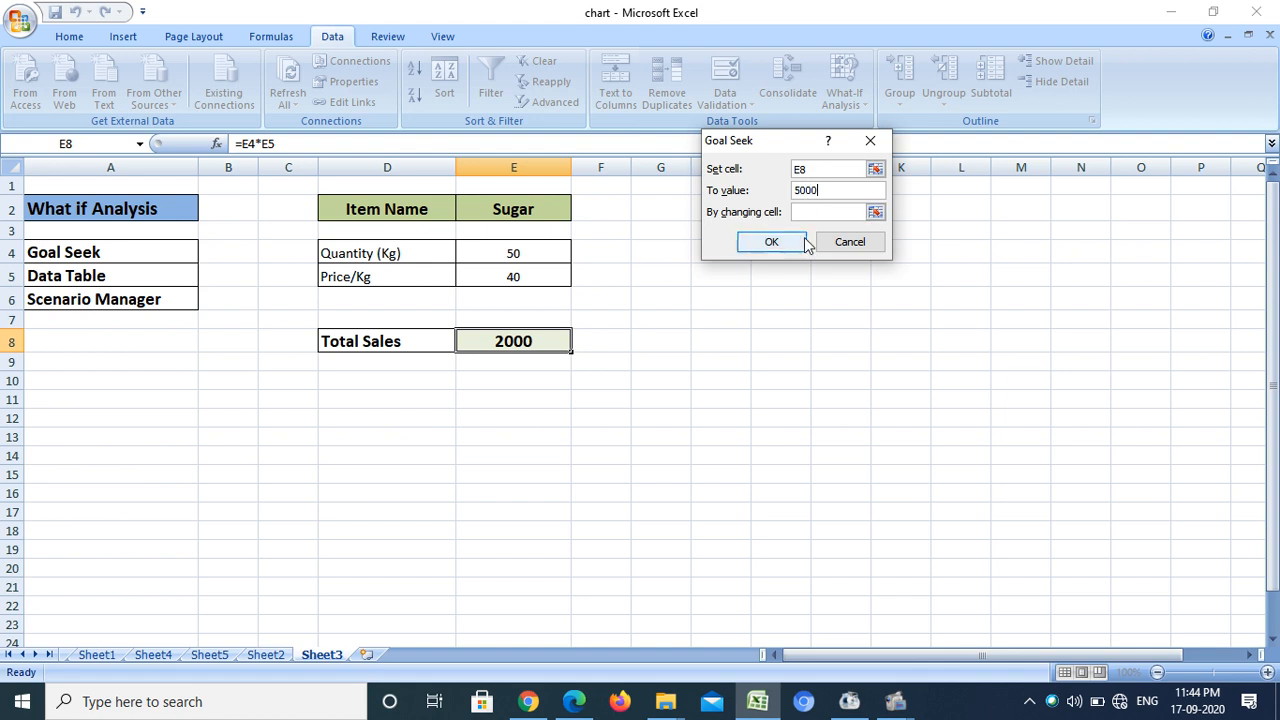
left_click(812, 212)
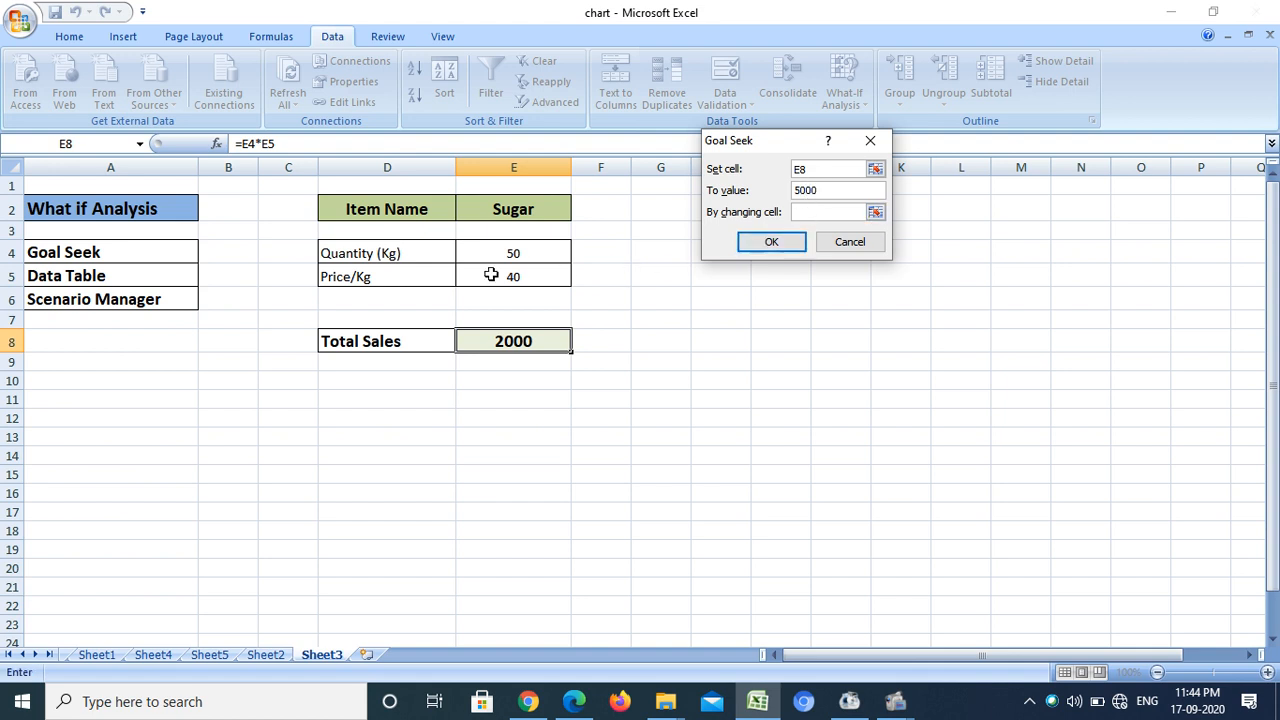
left_click(496, 279)
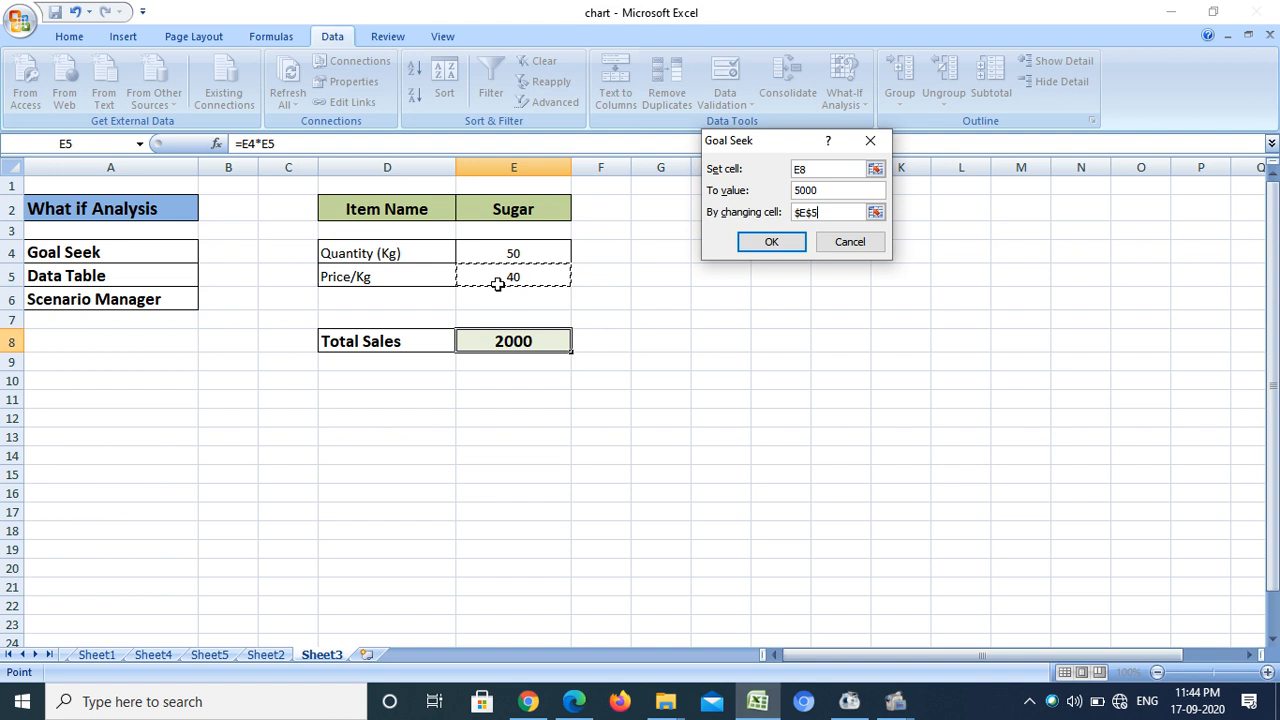
left_click(776, 245)
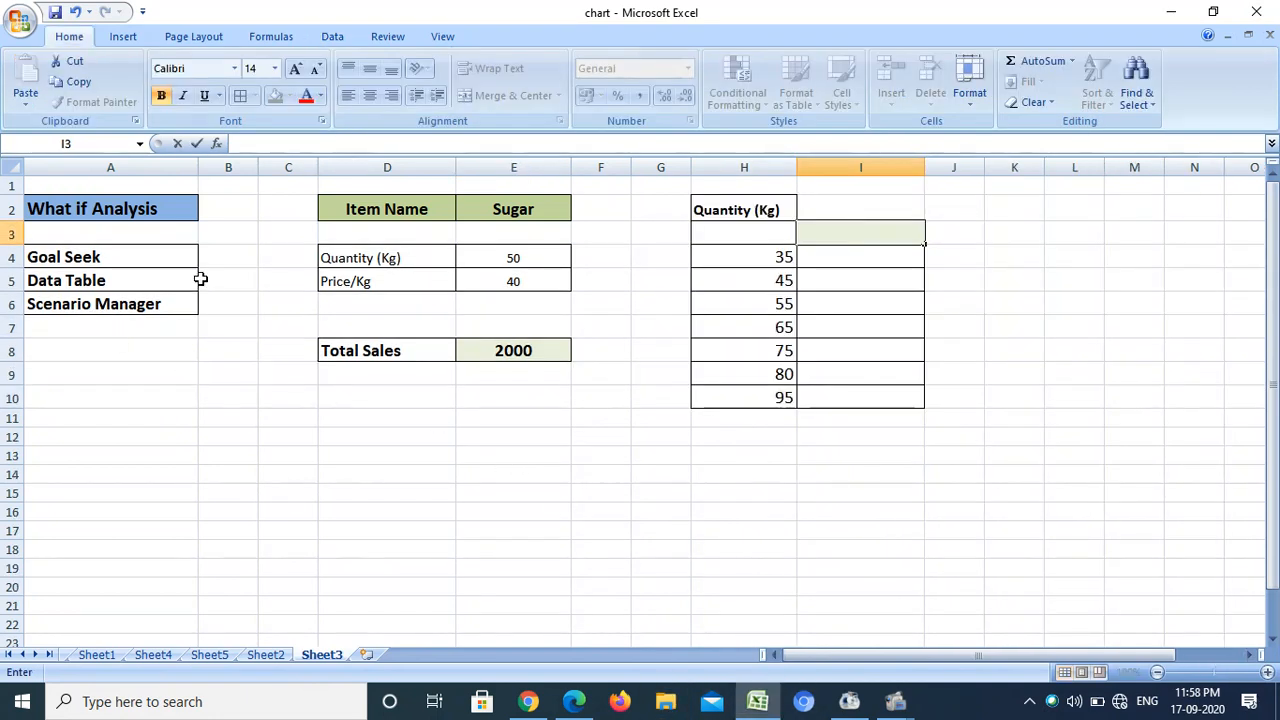
left_click(850, 270)
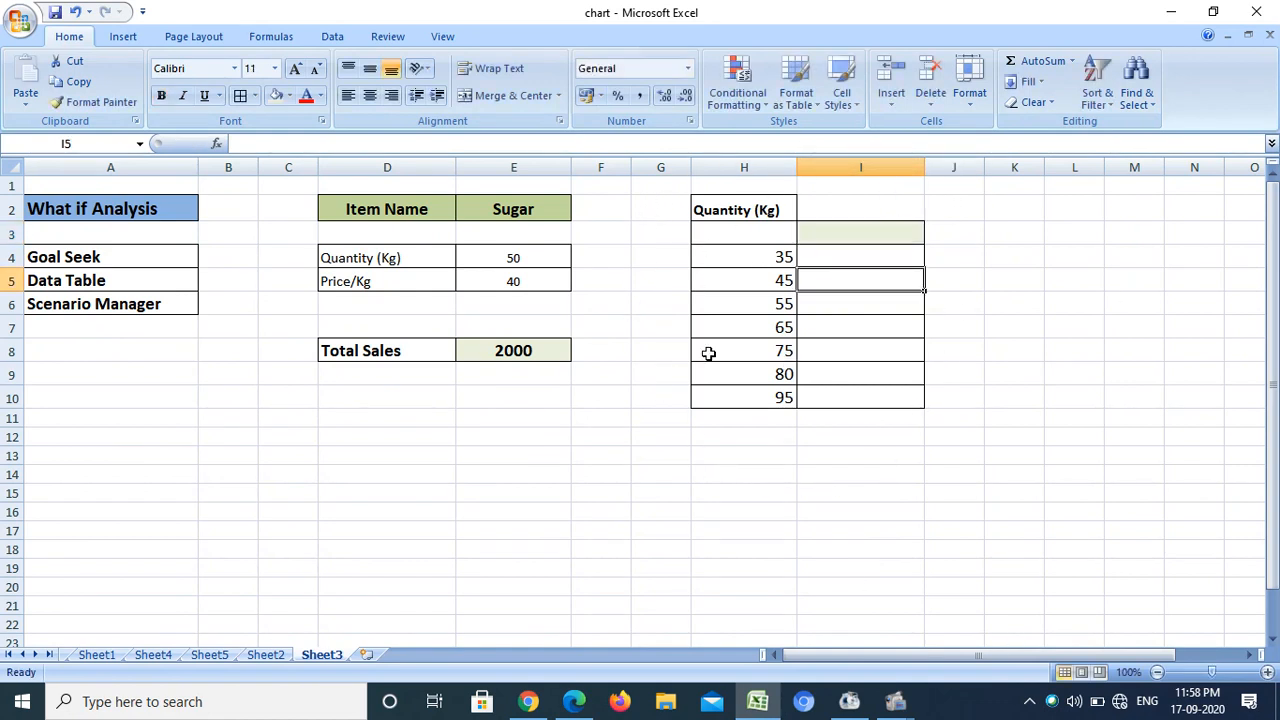
left_click(845, 257)
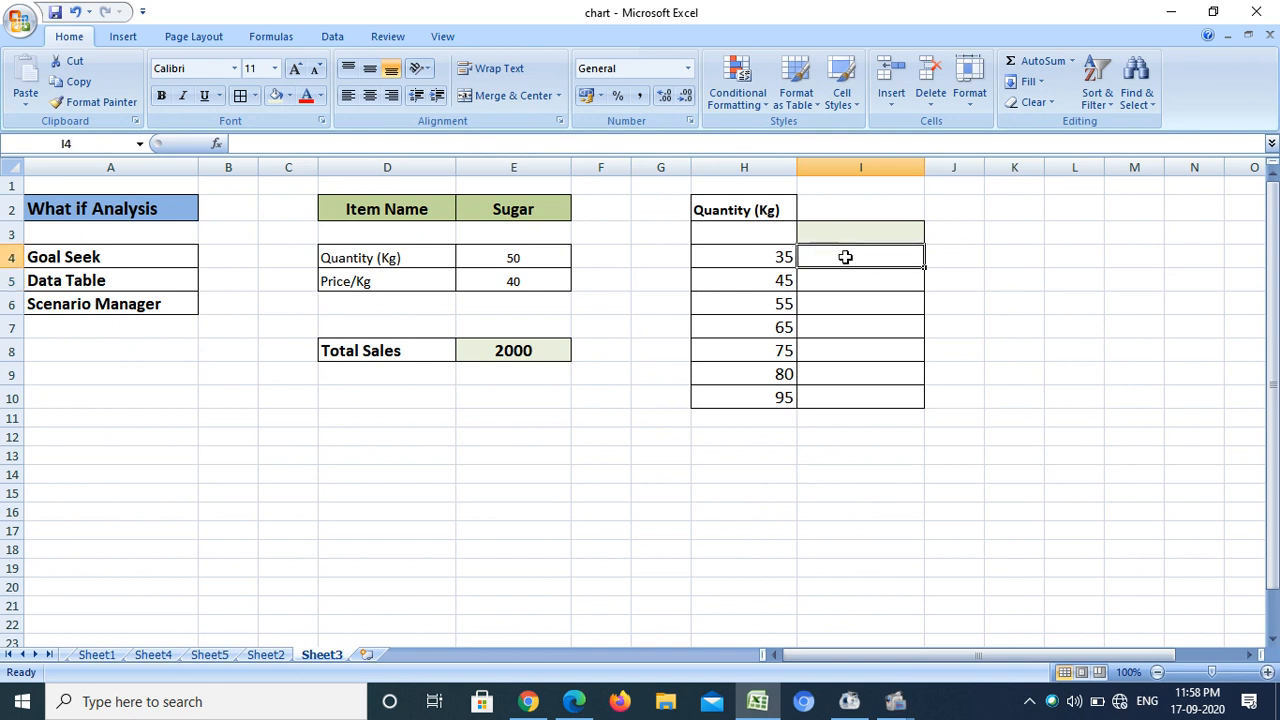
- Link cell I3 above the empty results column to Total Sales with the formula =E8
left_click(741, 257)
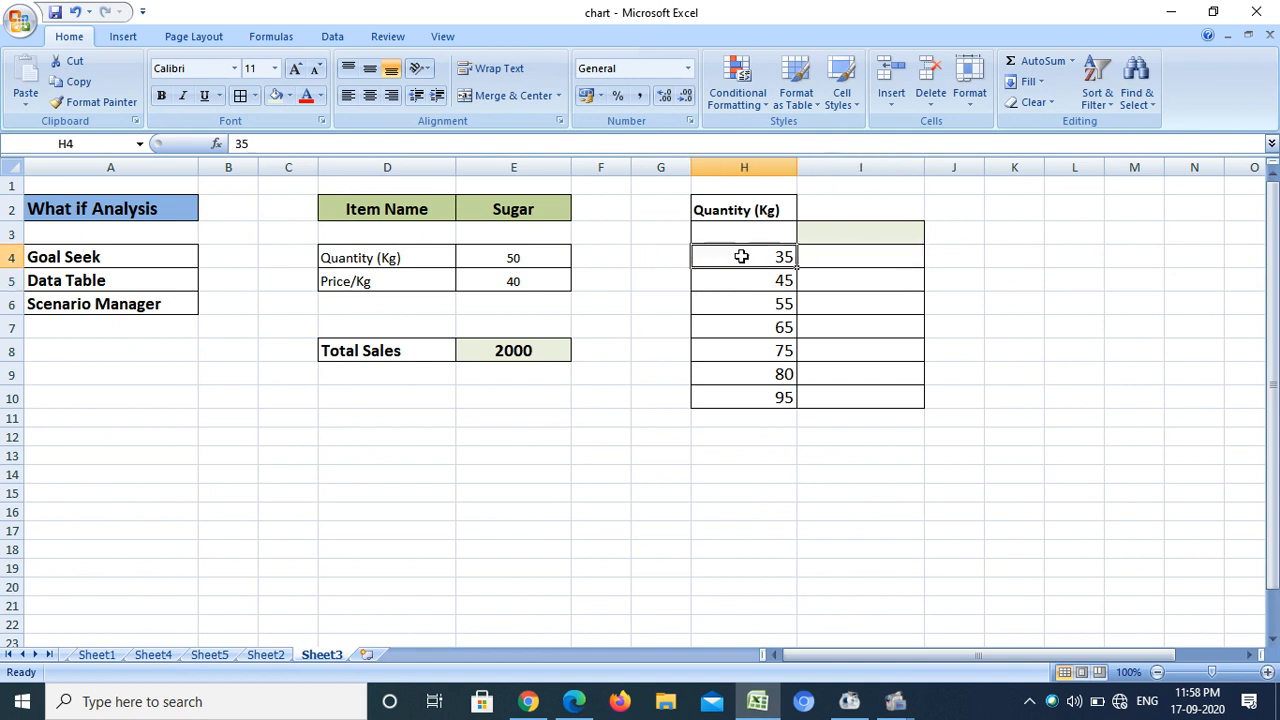
left_click(843, 281)
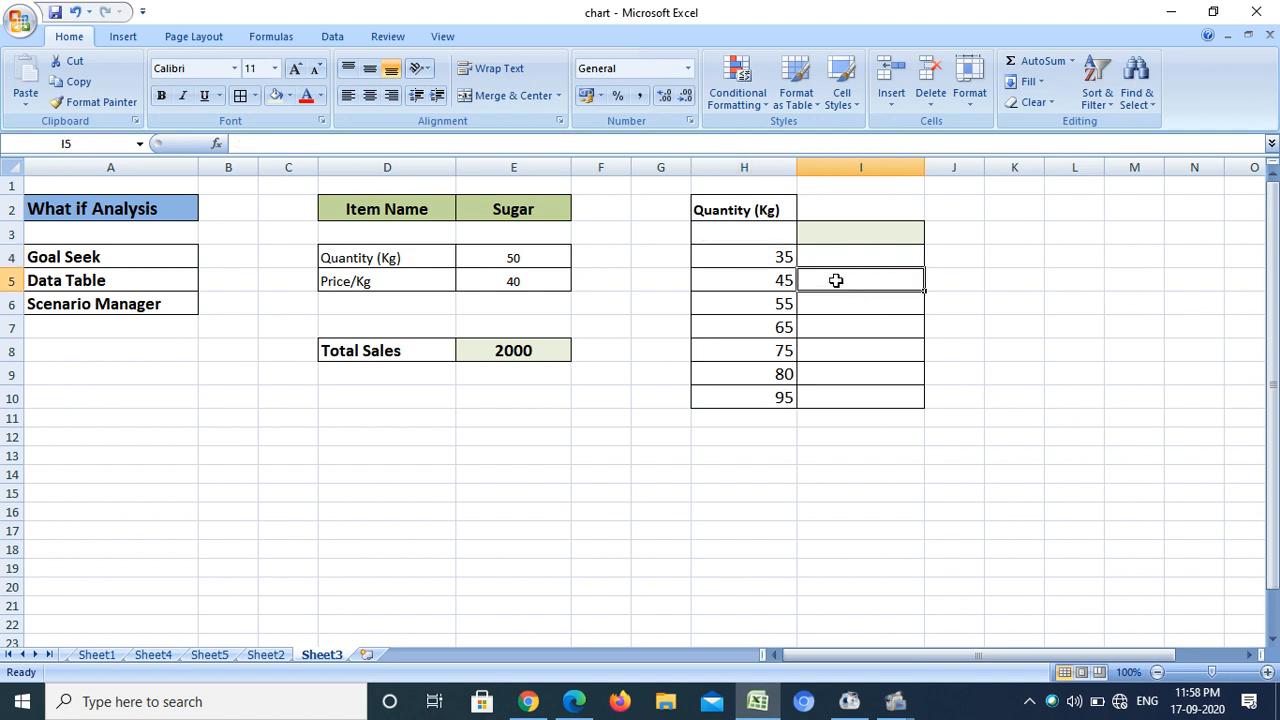
left_click(740, 282)
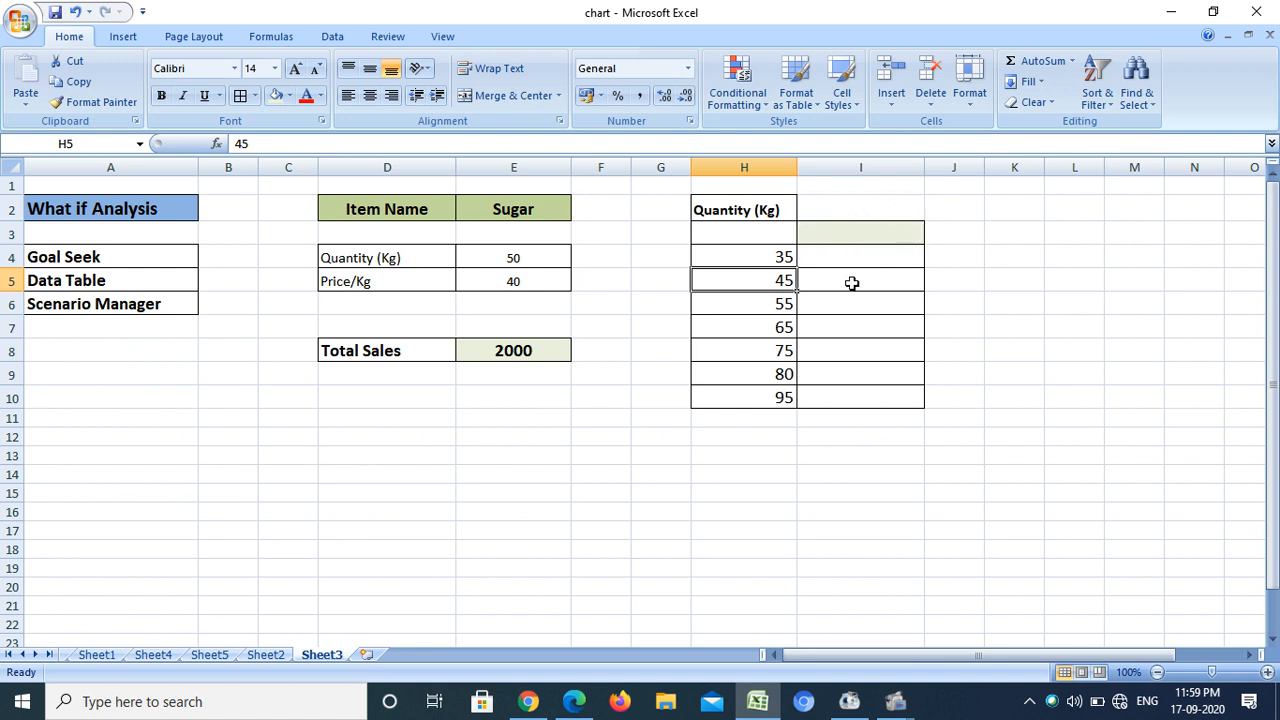
left_click(840, 233)
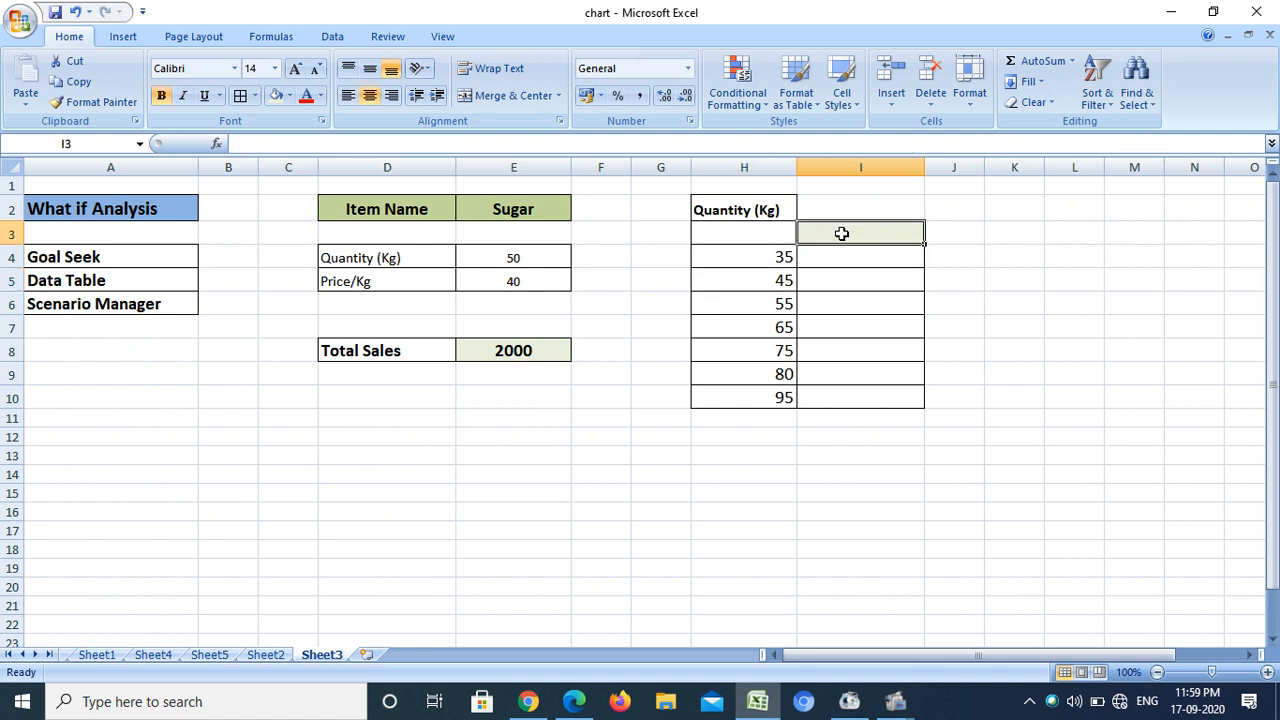
type("=")
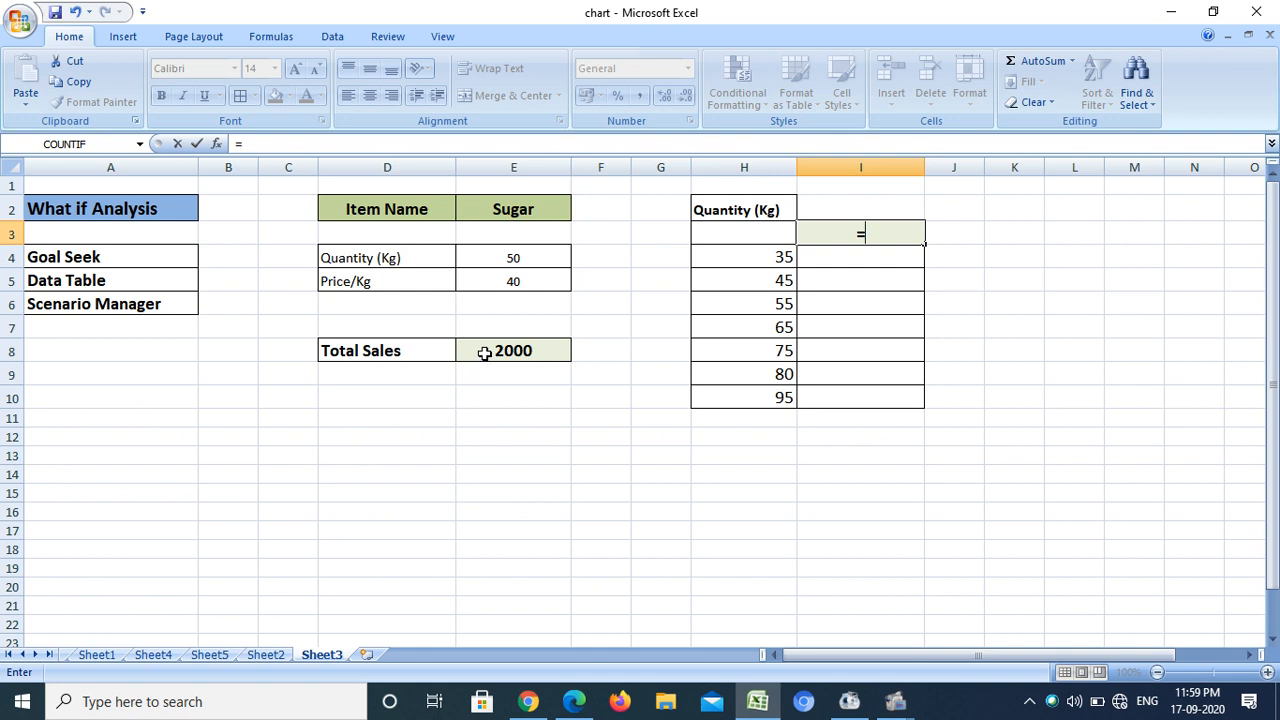
left_click(485, 351)
key("Return")
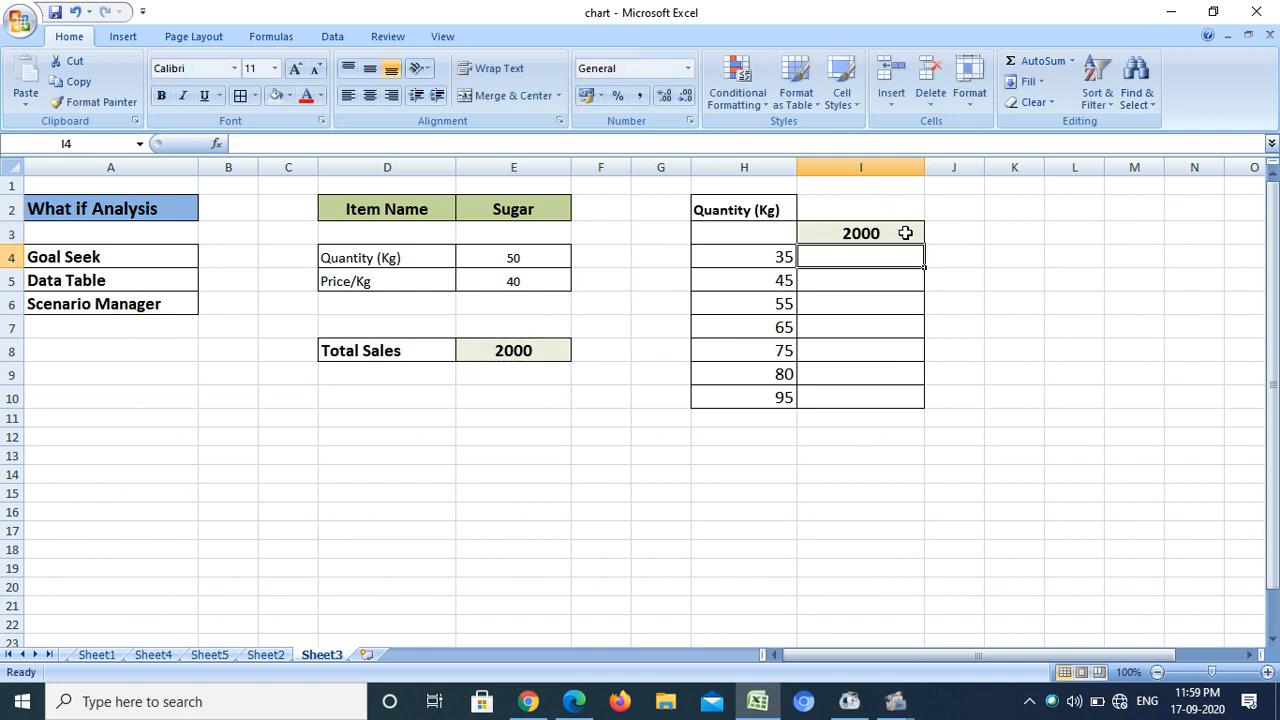
- Test the linked total by setting the quantity in E4 to 55, and restore the quantity to 50
left_click(521, 255)
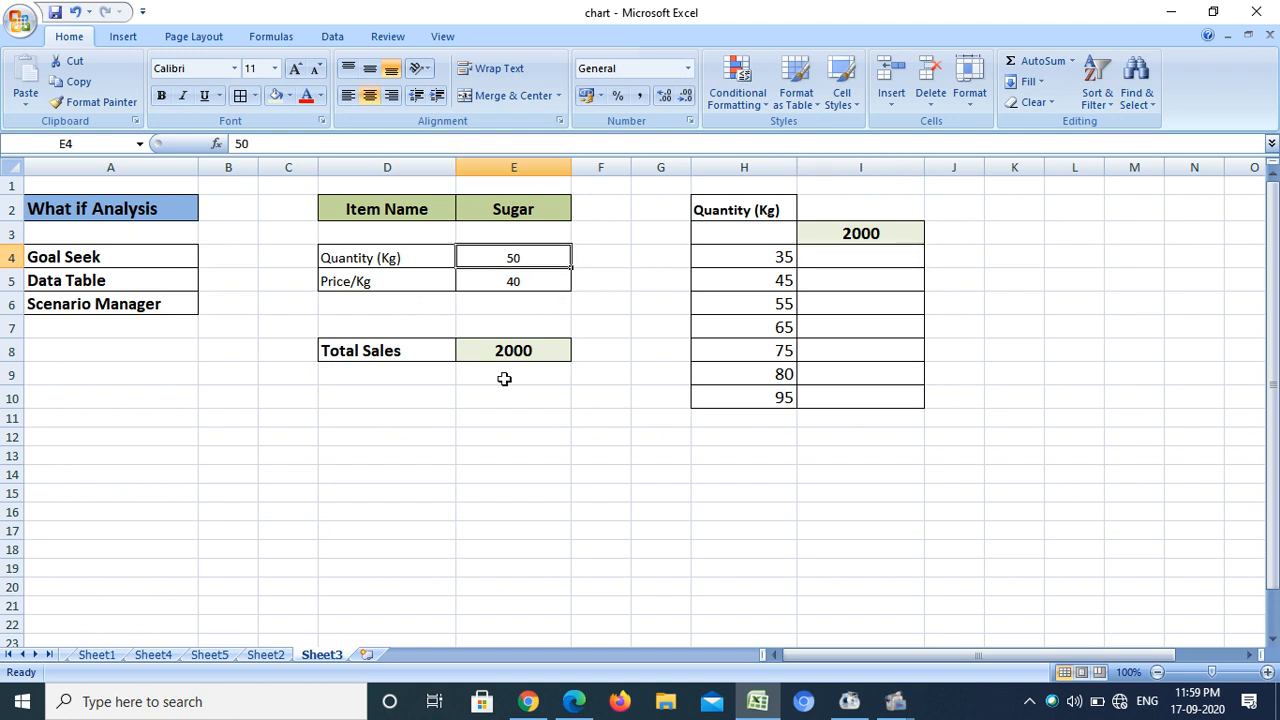
type("55")
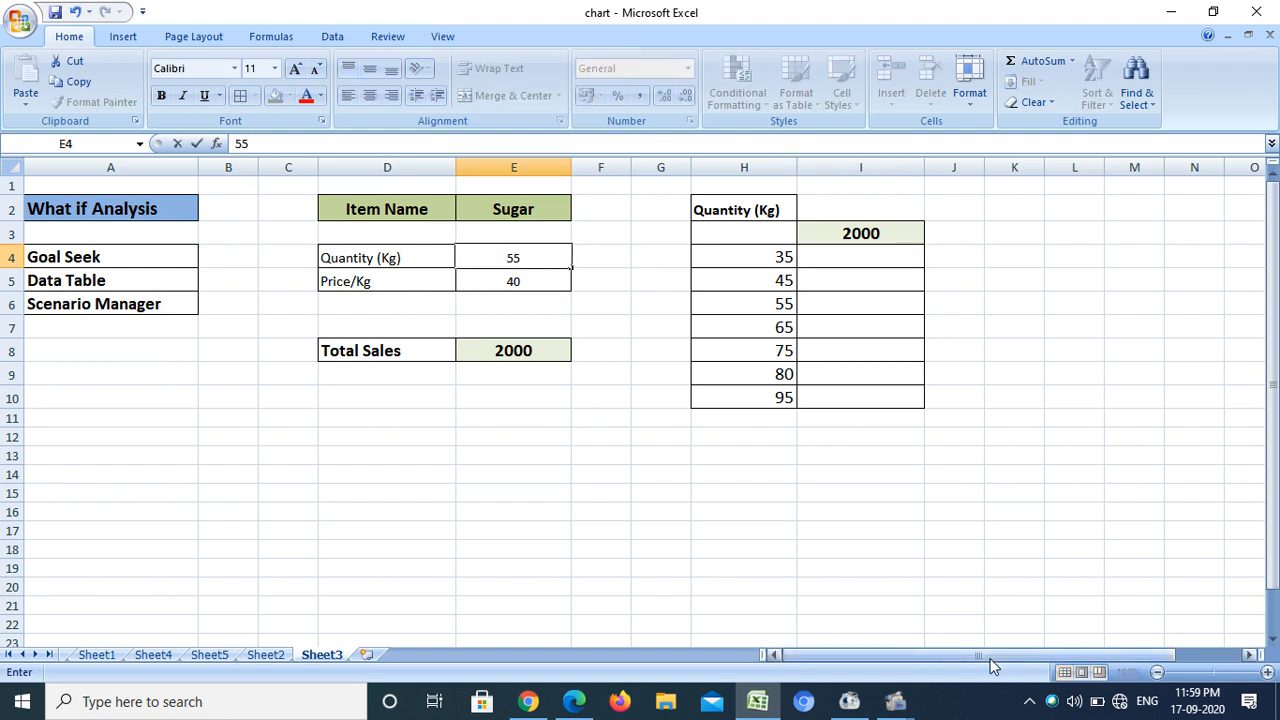
key("Return")
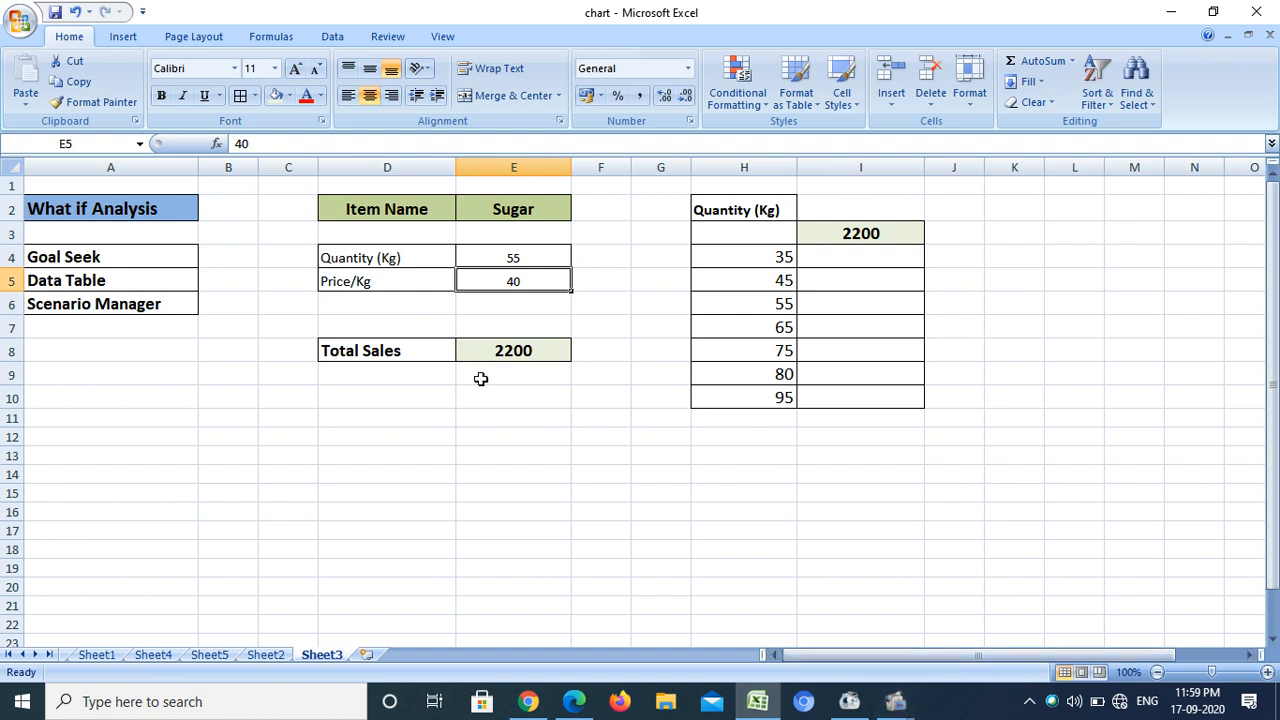
left_click(541, 352)
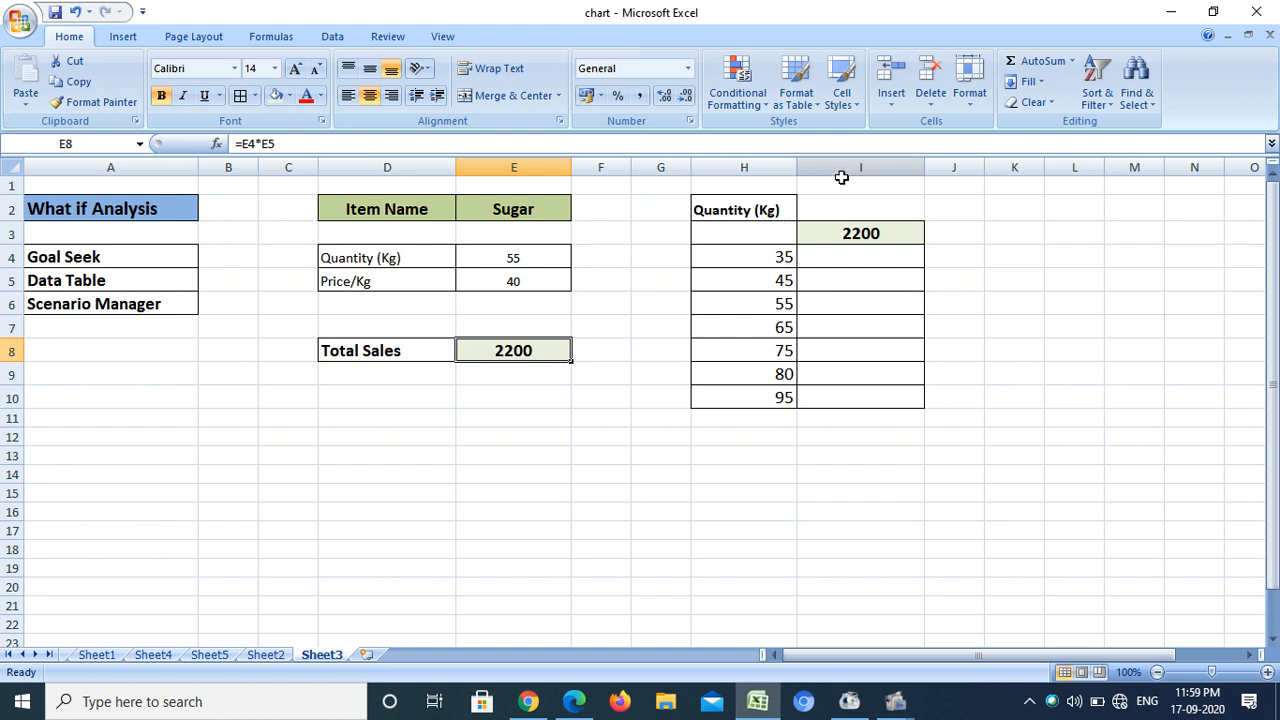
left_click(510, 257)
type("5")
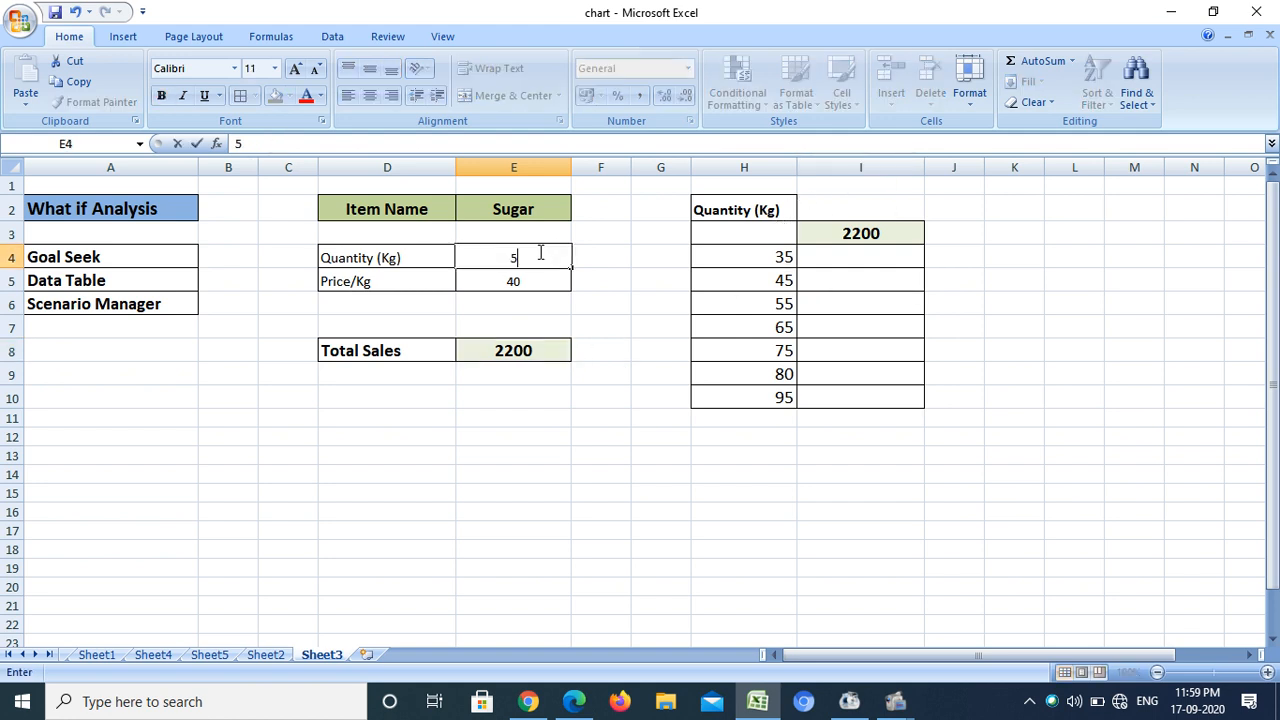
key("Return")
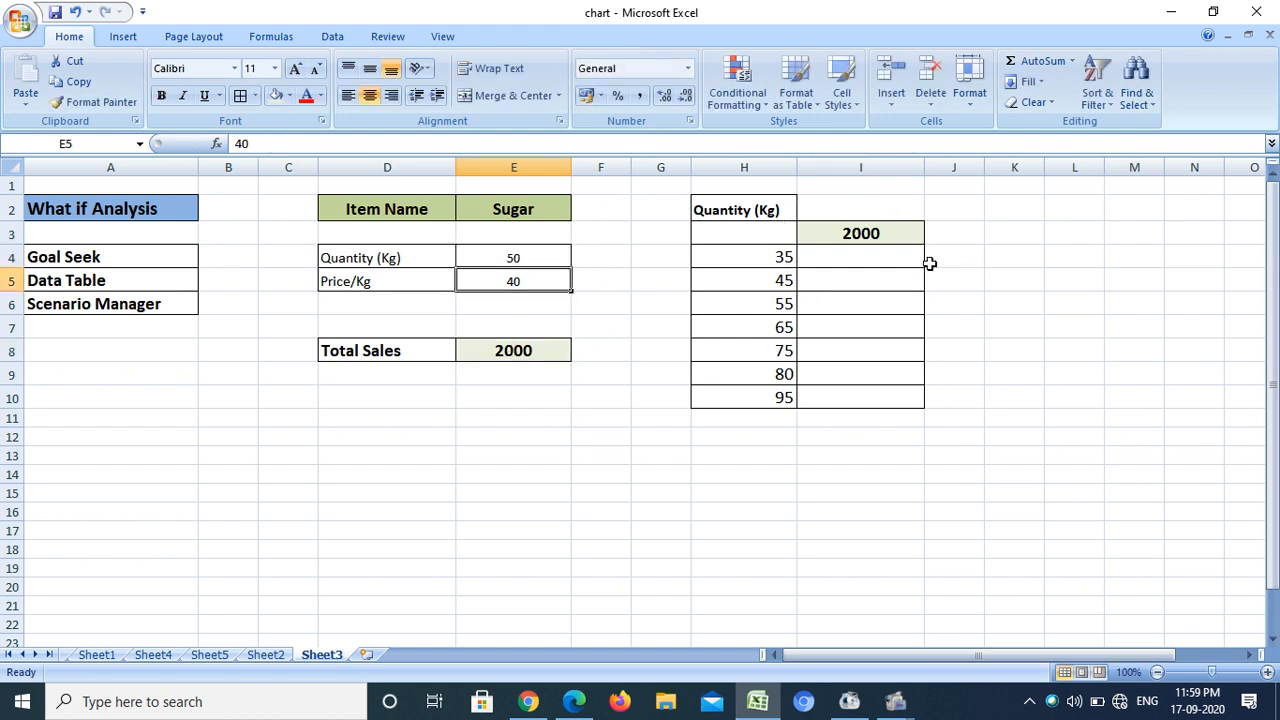
- Start a What-If Data Table on the range H3:I10, moving its dialog clear of the data
left_click(837, 256)
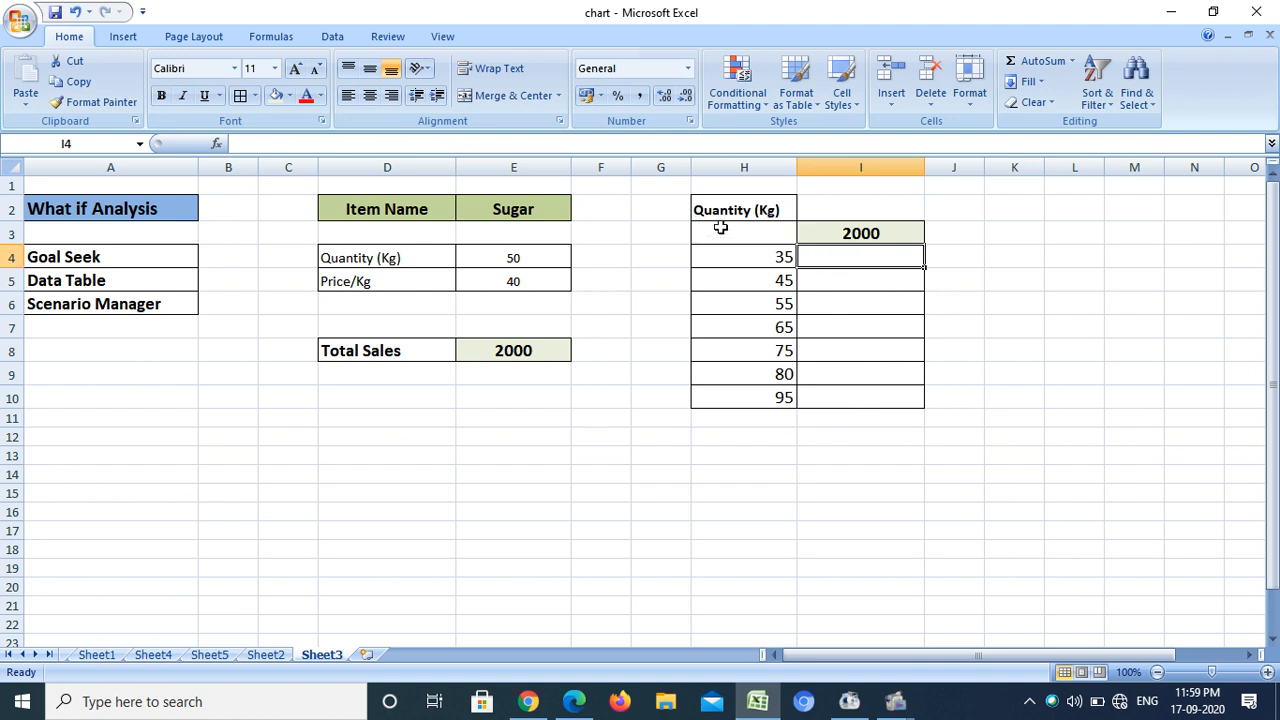
left_click_drag(720, 227, 892, 398)
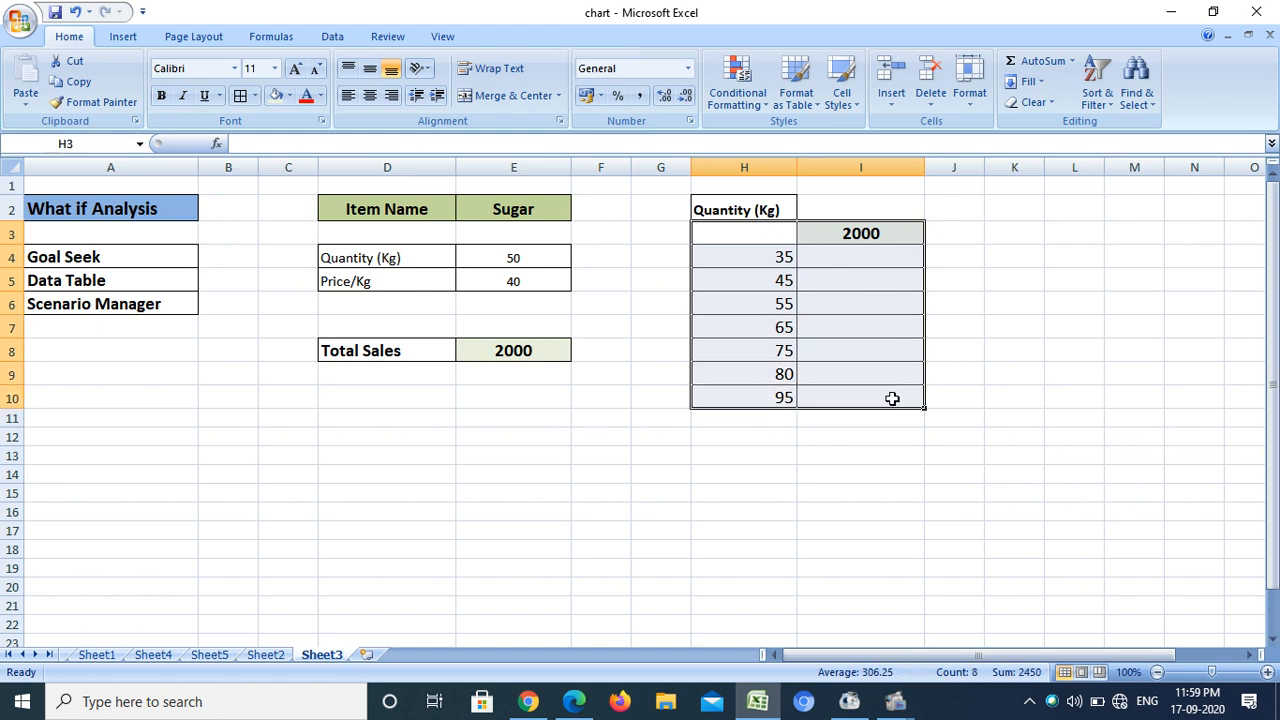
left_click(741, 233)
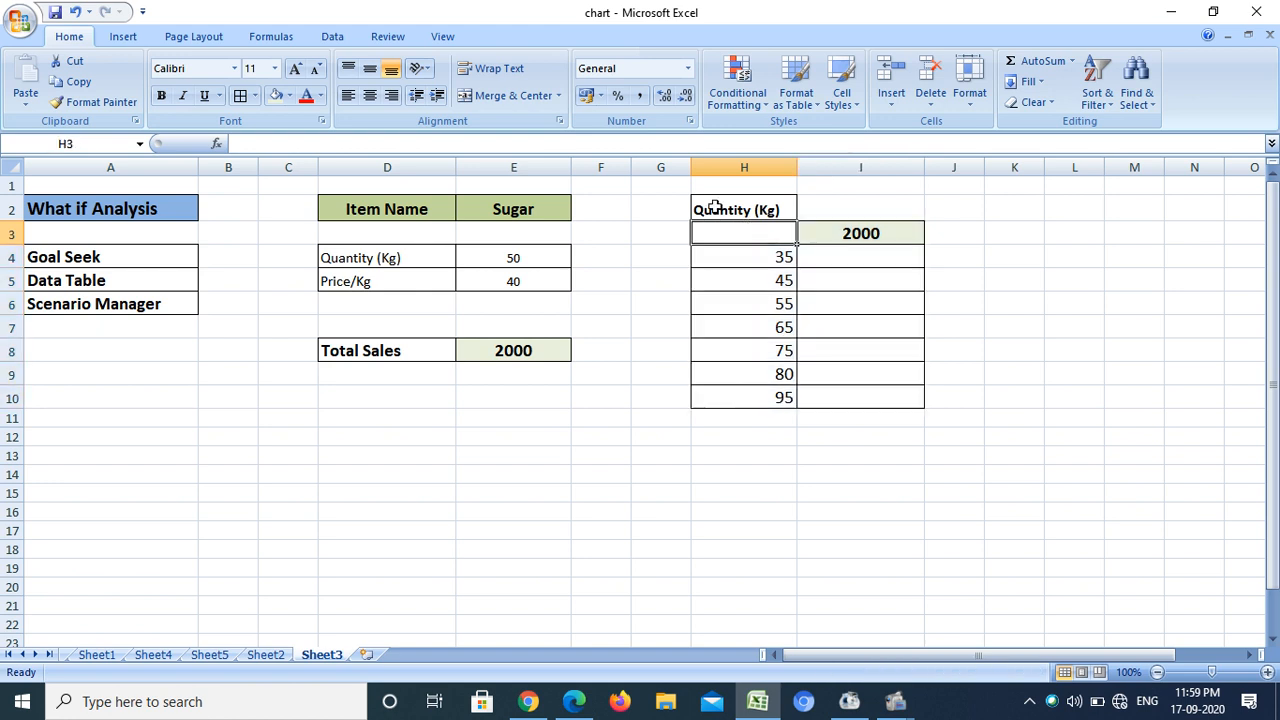
left_click_drag(709, 209, 869, 397)
left_click(733, 226)
left_click_drag(731, 233, 918, 405)
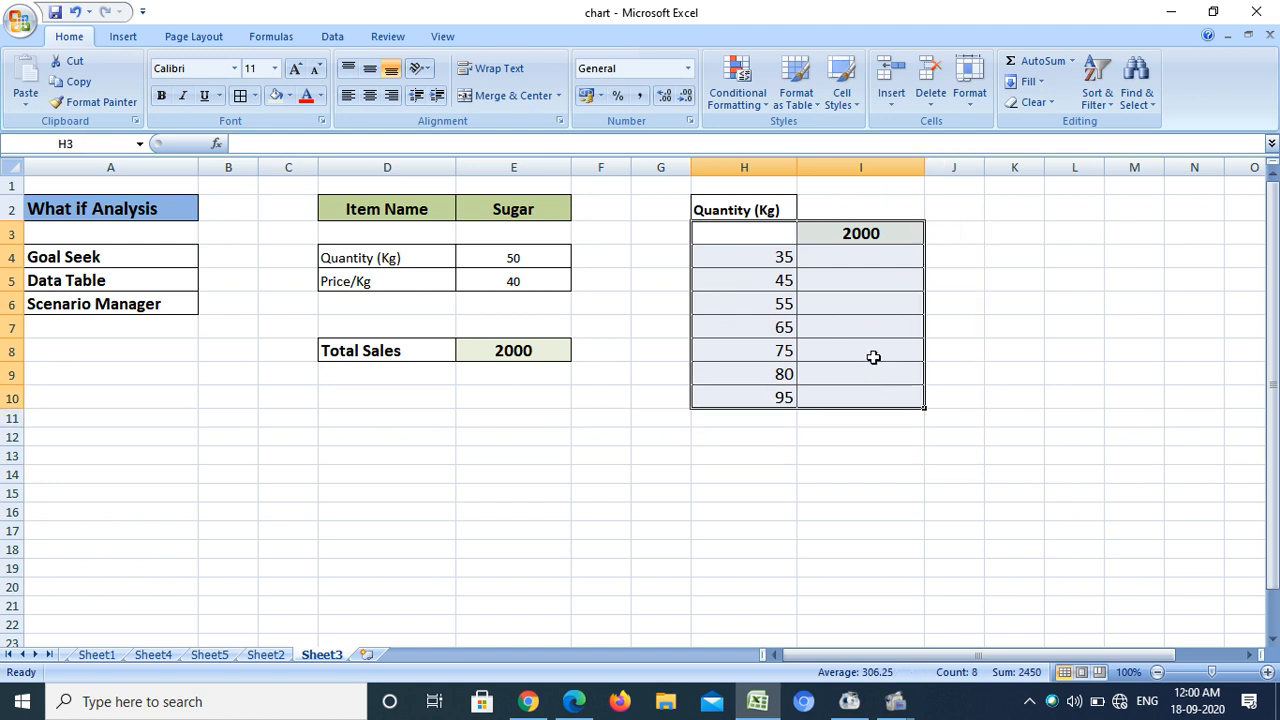
left_click_drag(731, 234, 857, 397)
left_click(334, 37)
left_click(864, 110)
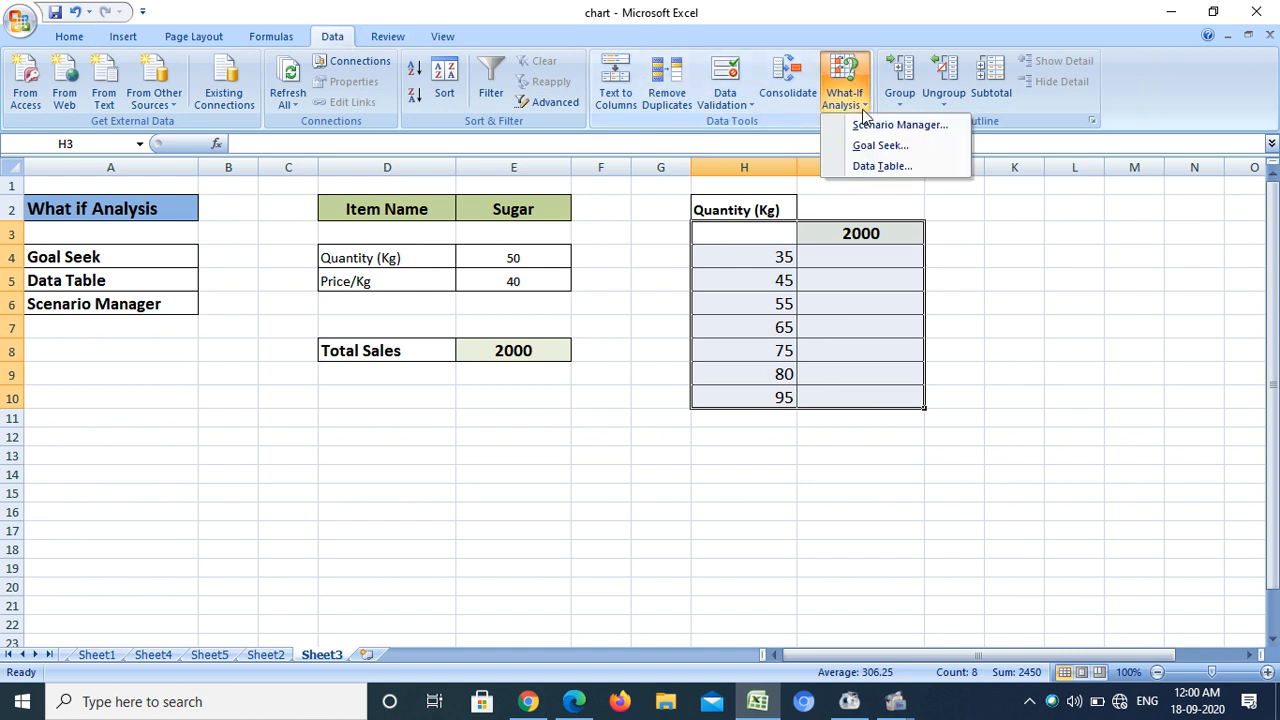
left_click(905, 167)
left_click_drag(768, 148, 458, 112)
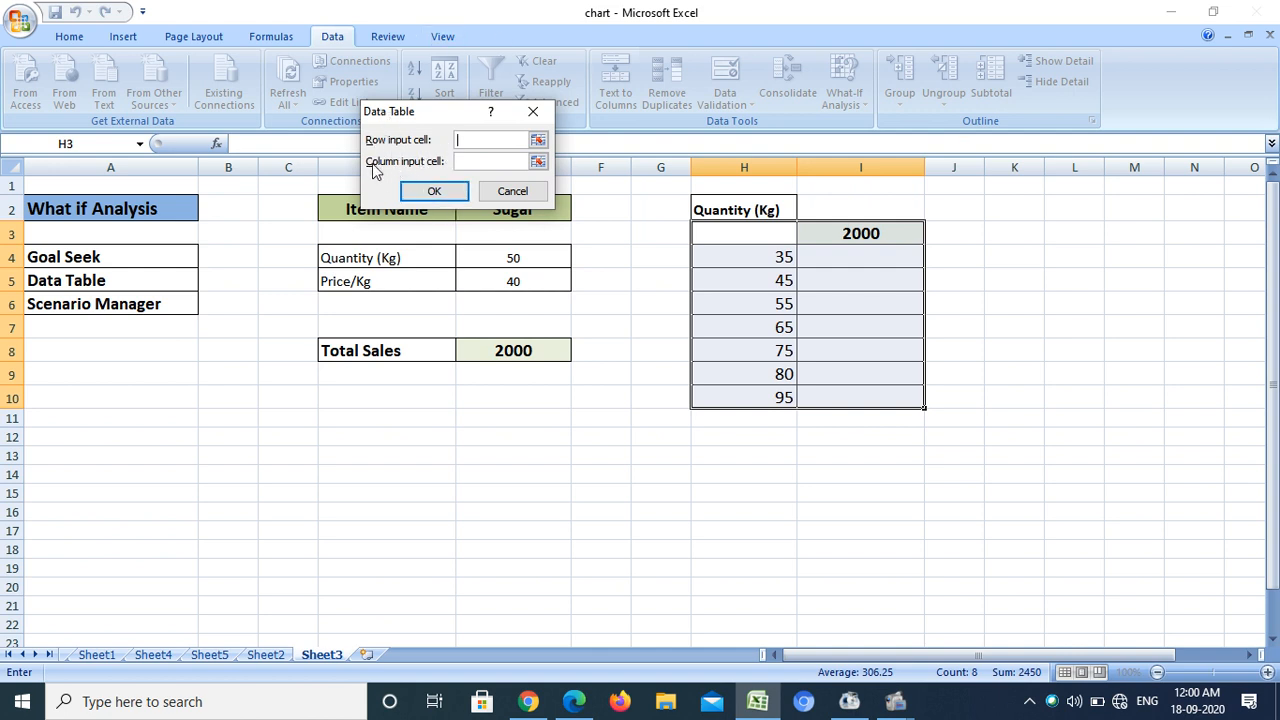
left_click_drag(458, 118, 488, 52)
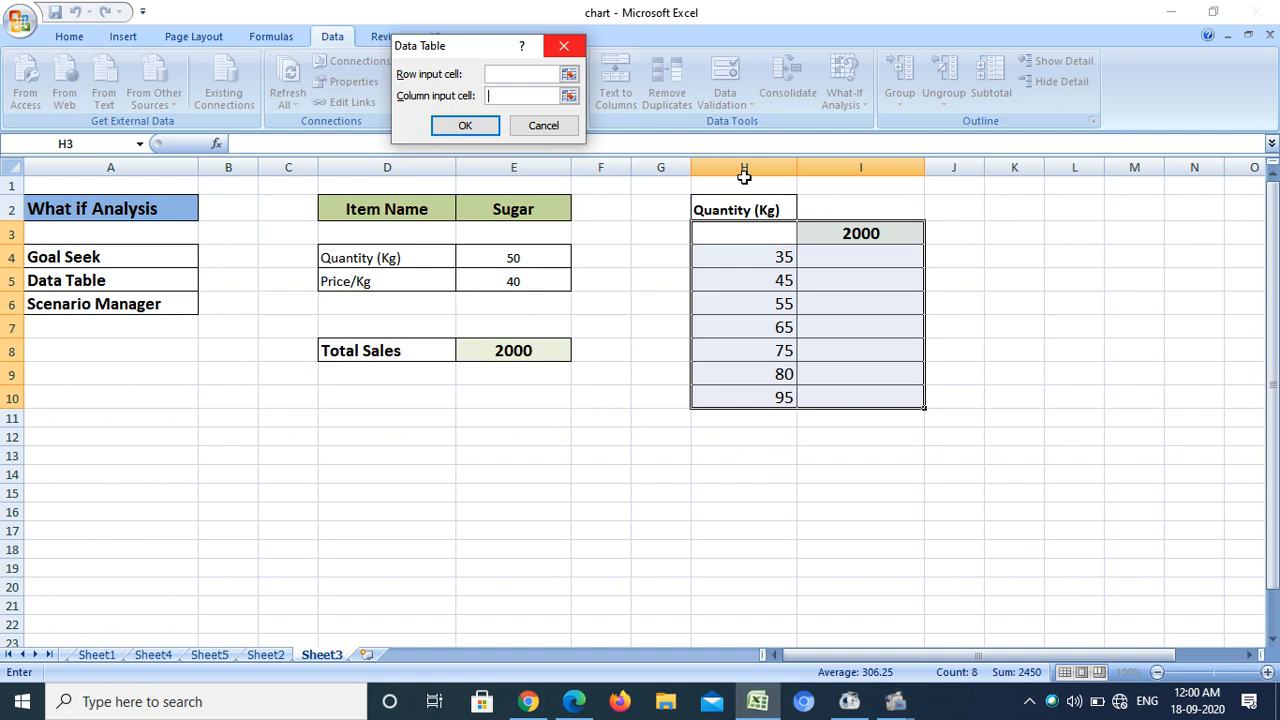
- Create the one-variable data table with the quantity cell E4 as the column input cell
left_click(513, 94)
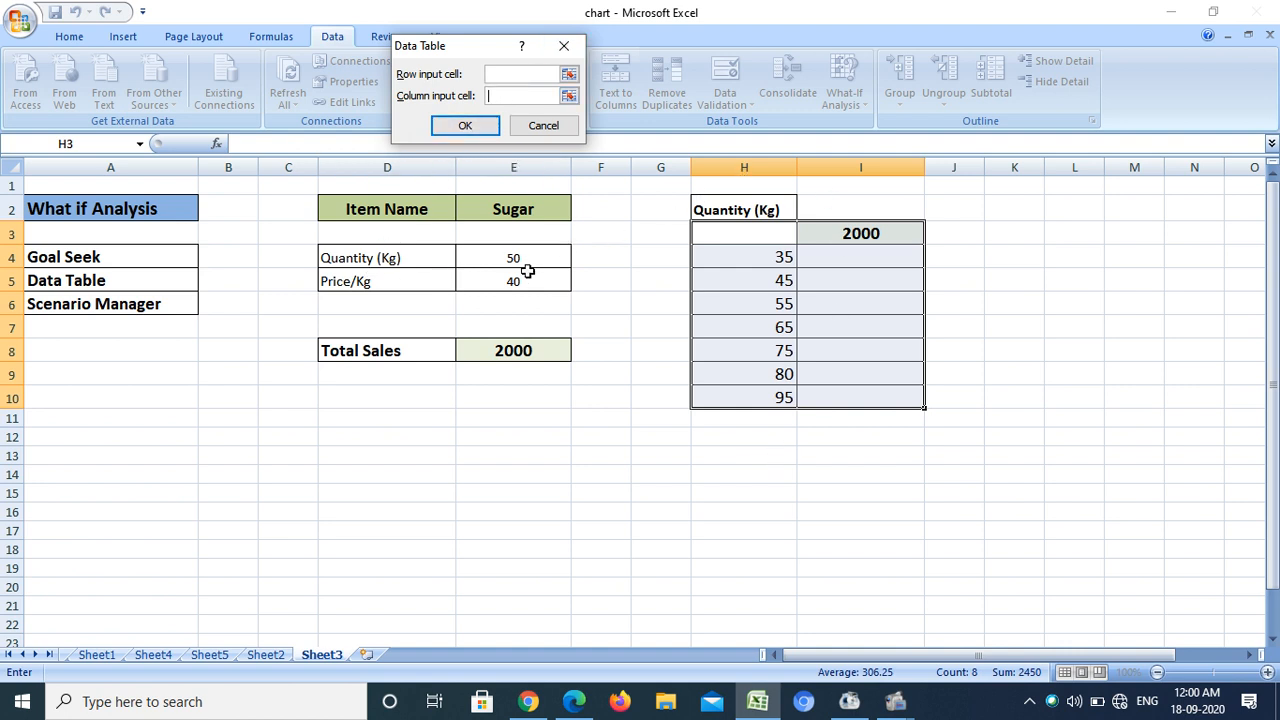
left_click(494, 255)
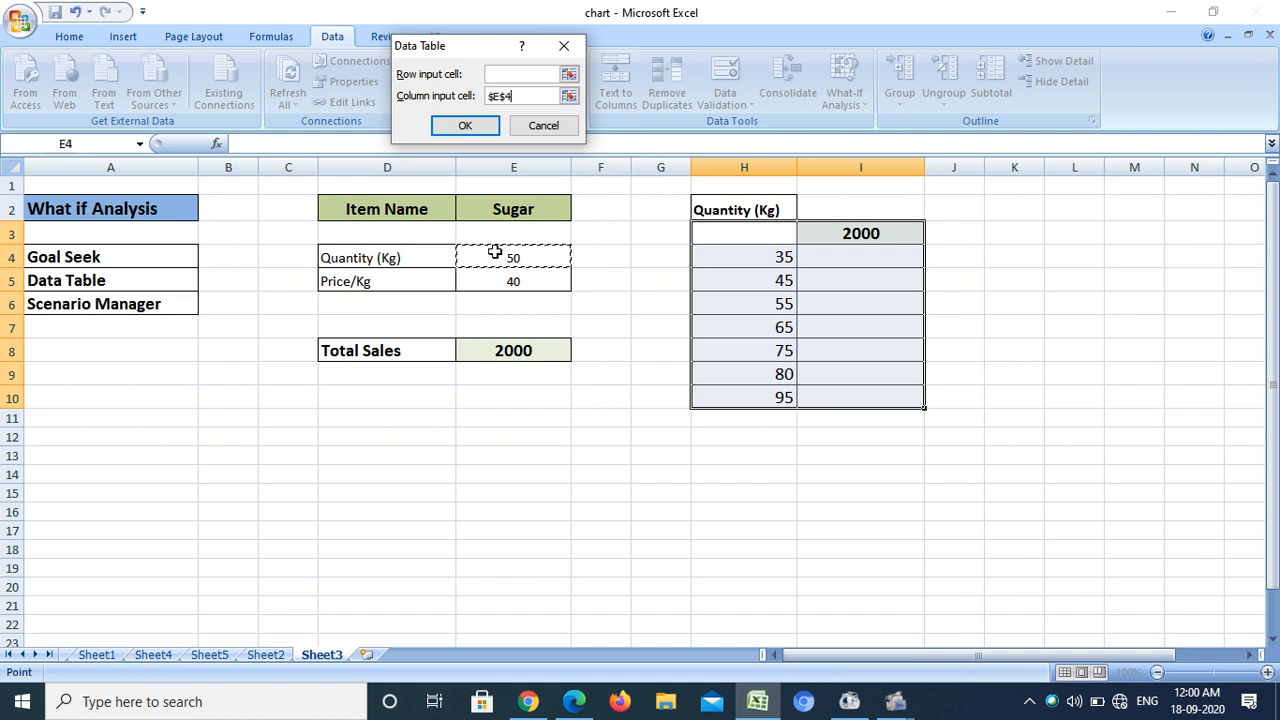
left_click(465, 128)
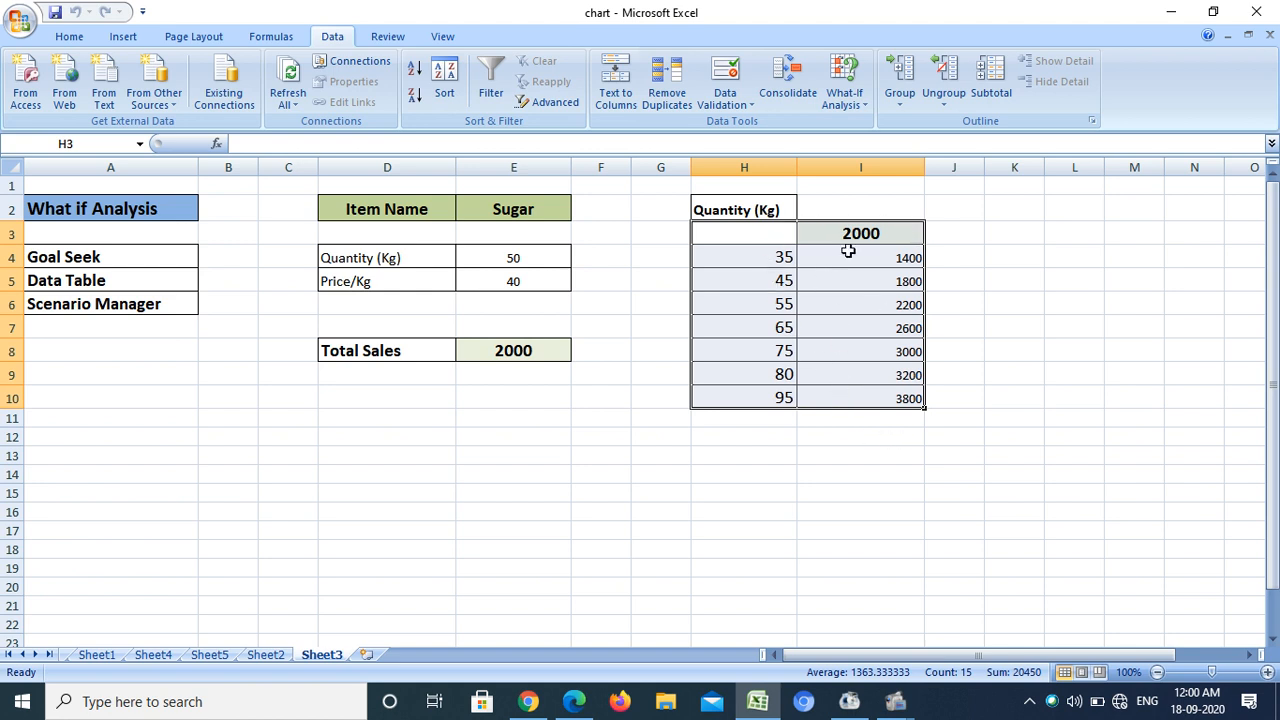
- Check the data table results in I4 and I5 against the quantities in H4 and H5 and the price in E5
left_click(762, 258)
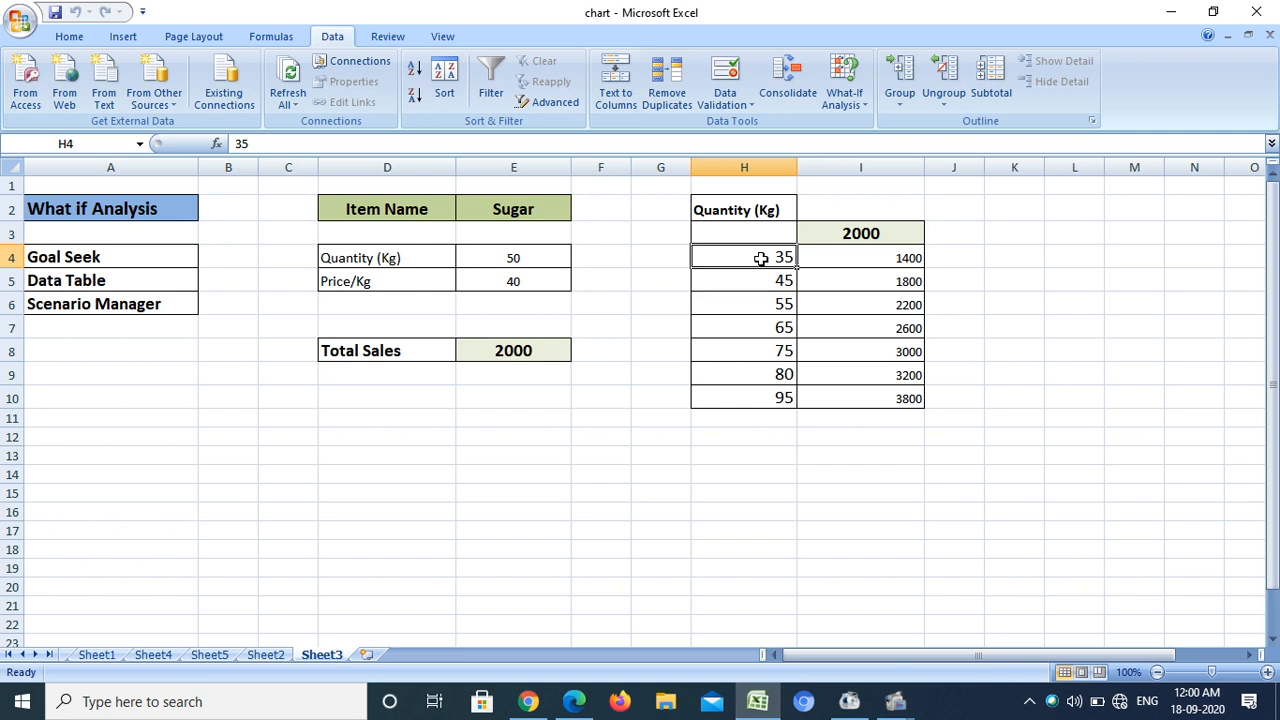
left_click(528, 281)
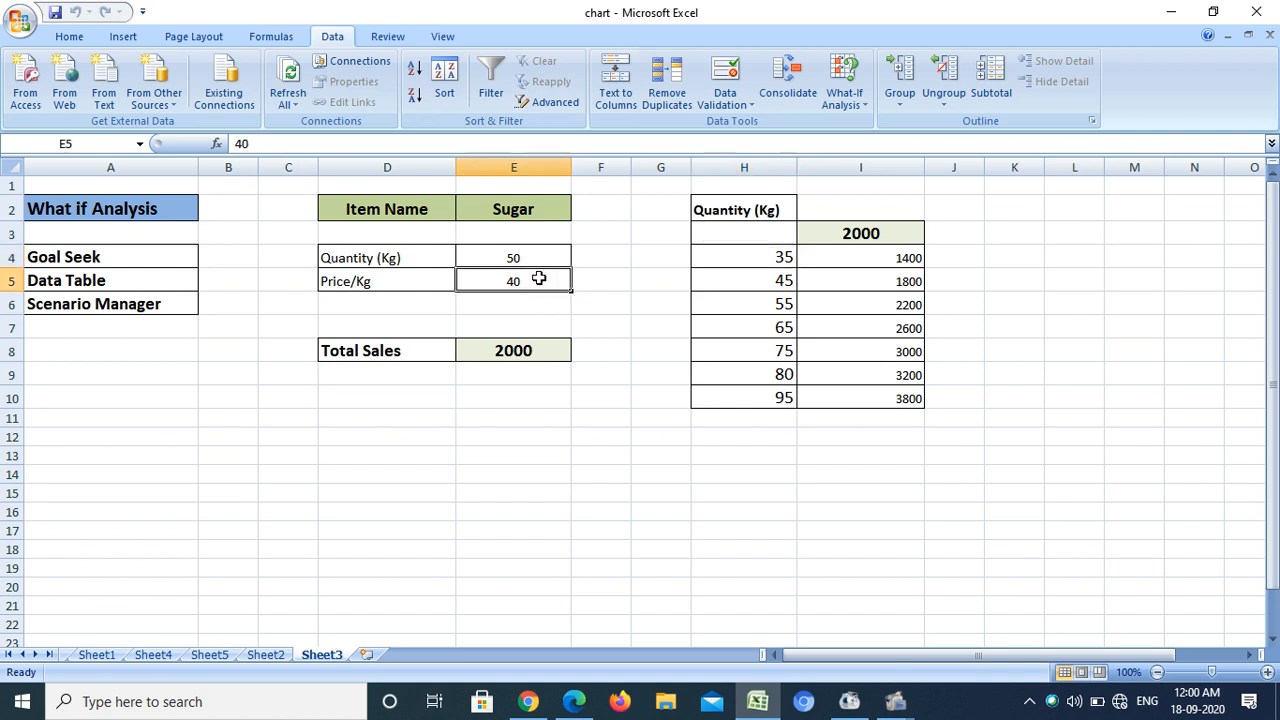
left_click(762, 257)
left_click(537, 284)
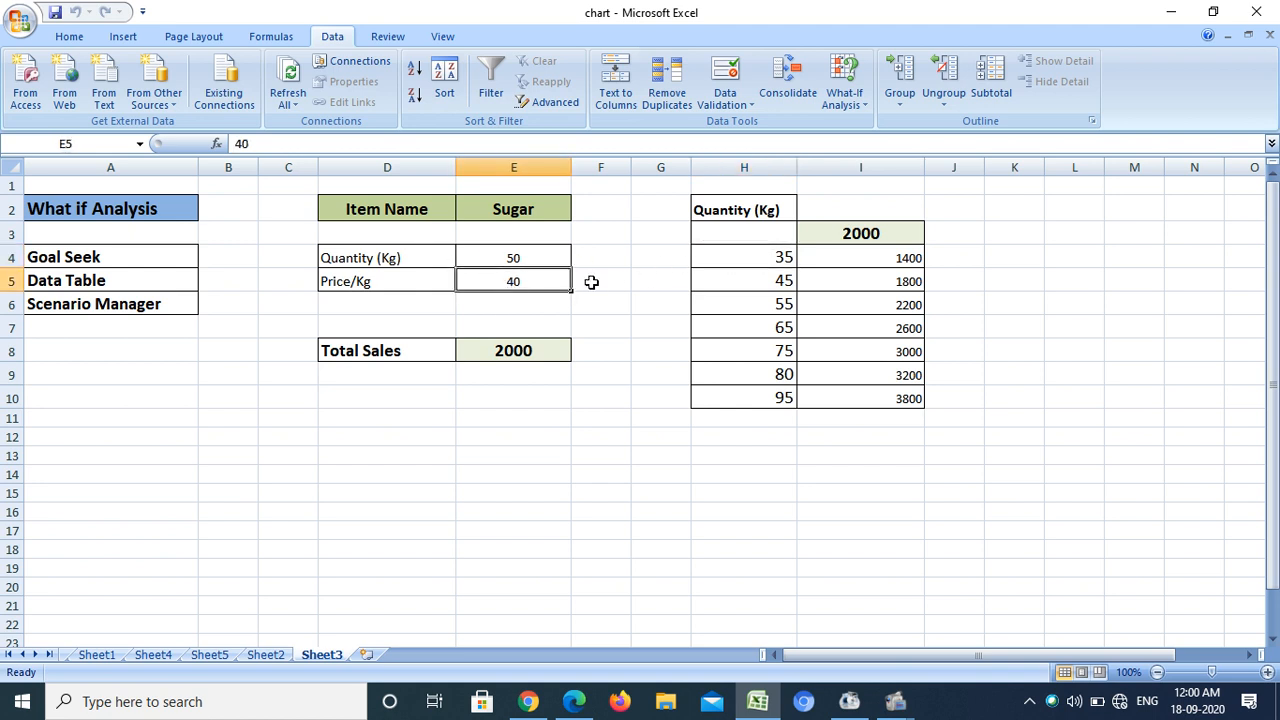
left_click(868, 259)
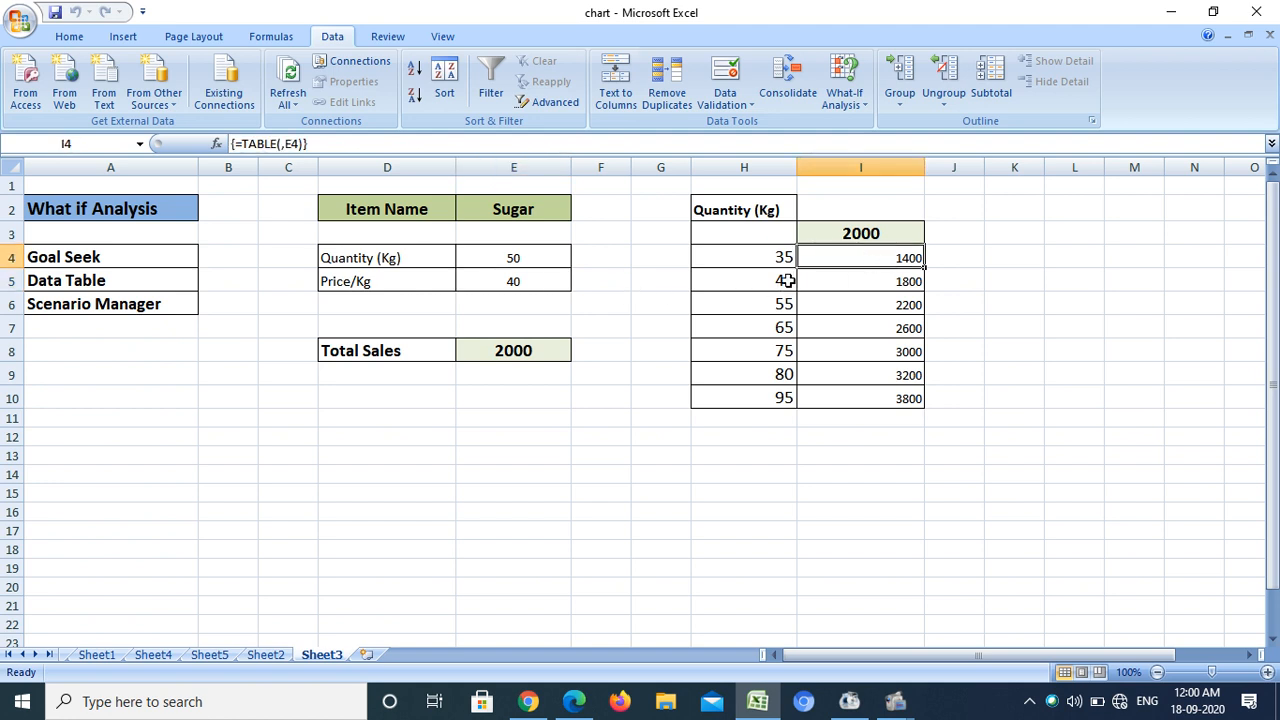
left_click(758, 282)
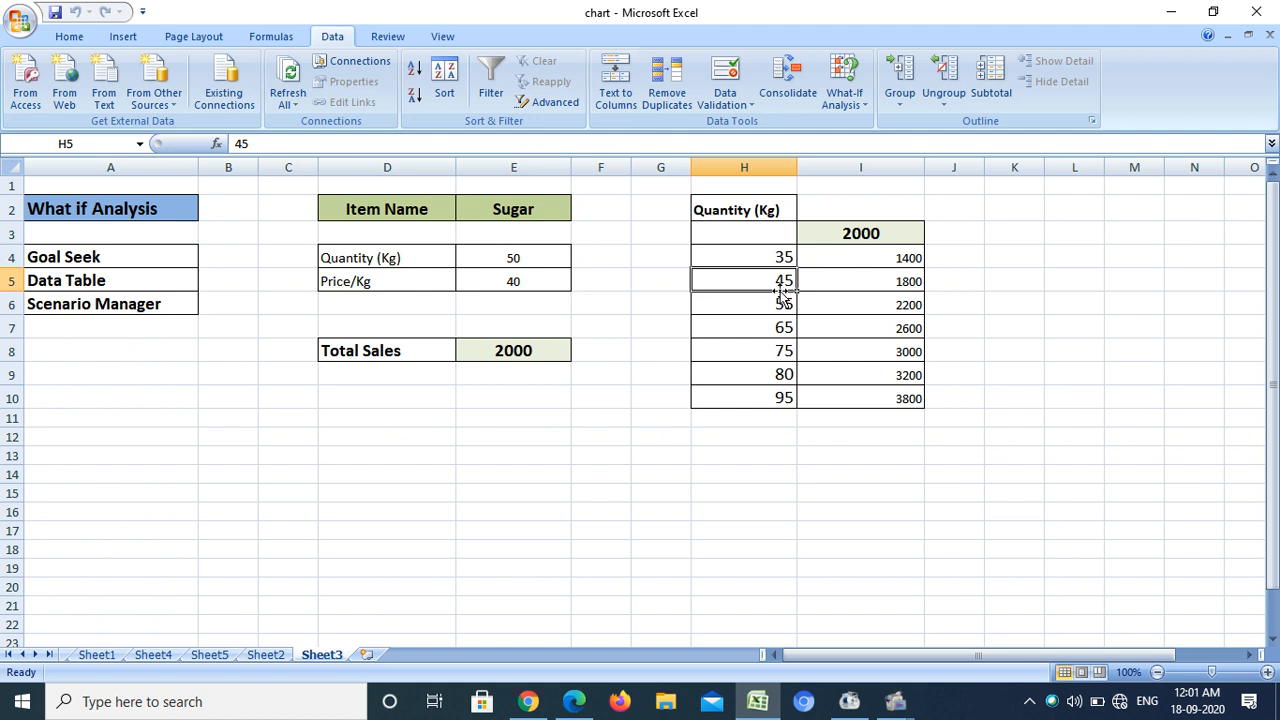
left_click(527, 282)
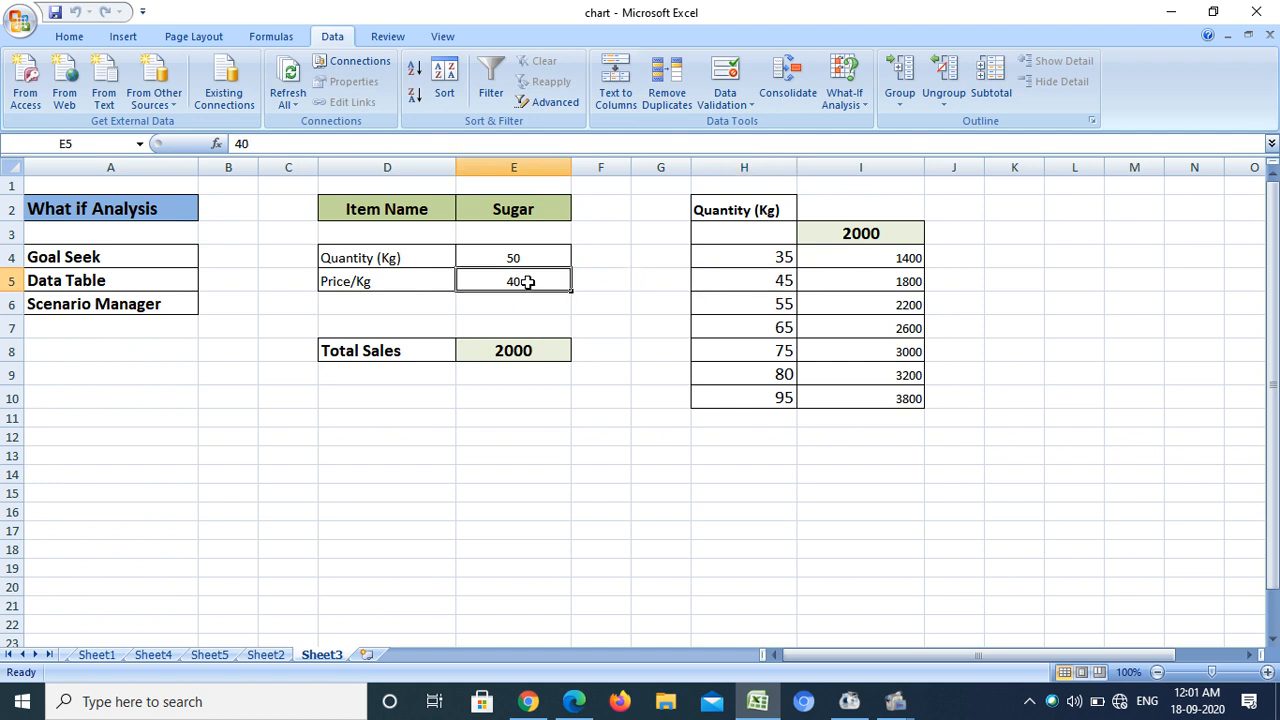
left_click(853, 281)
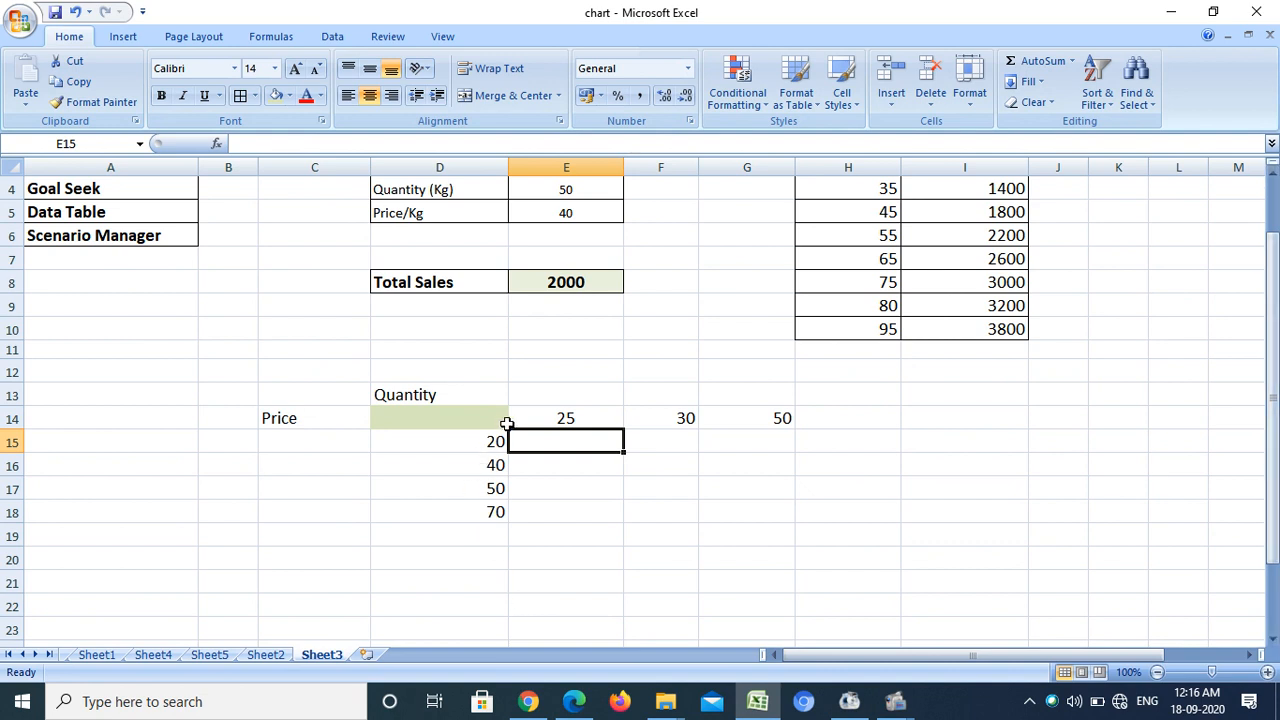
- Examine the two-variable price and quantity grid, comparing the values in D15:D18 with those in E14:G14
left_click(454, 445)
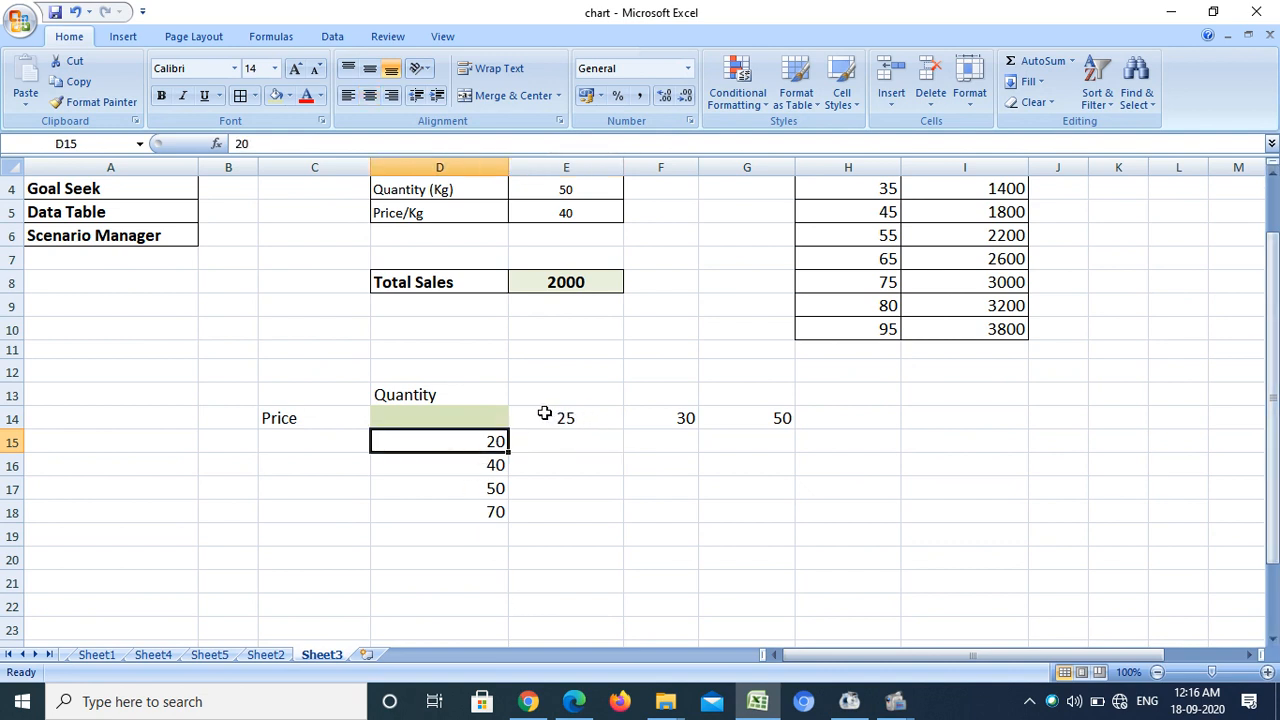
left_click(540, 412)
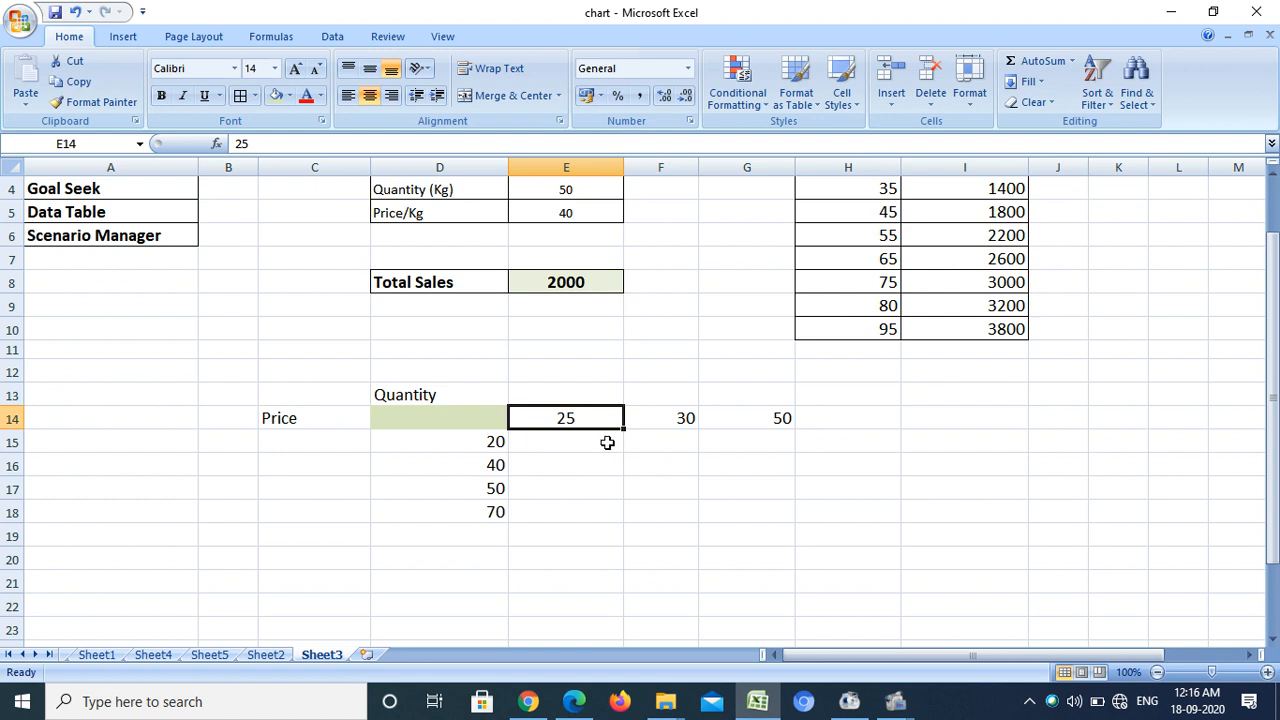
left_click(450, 465)
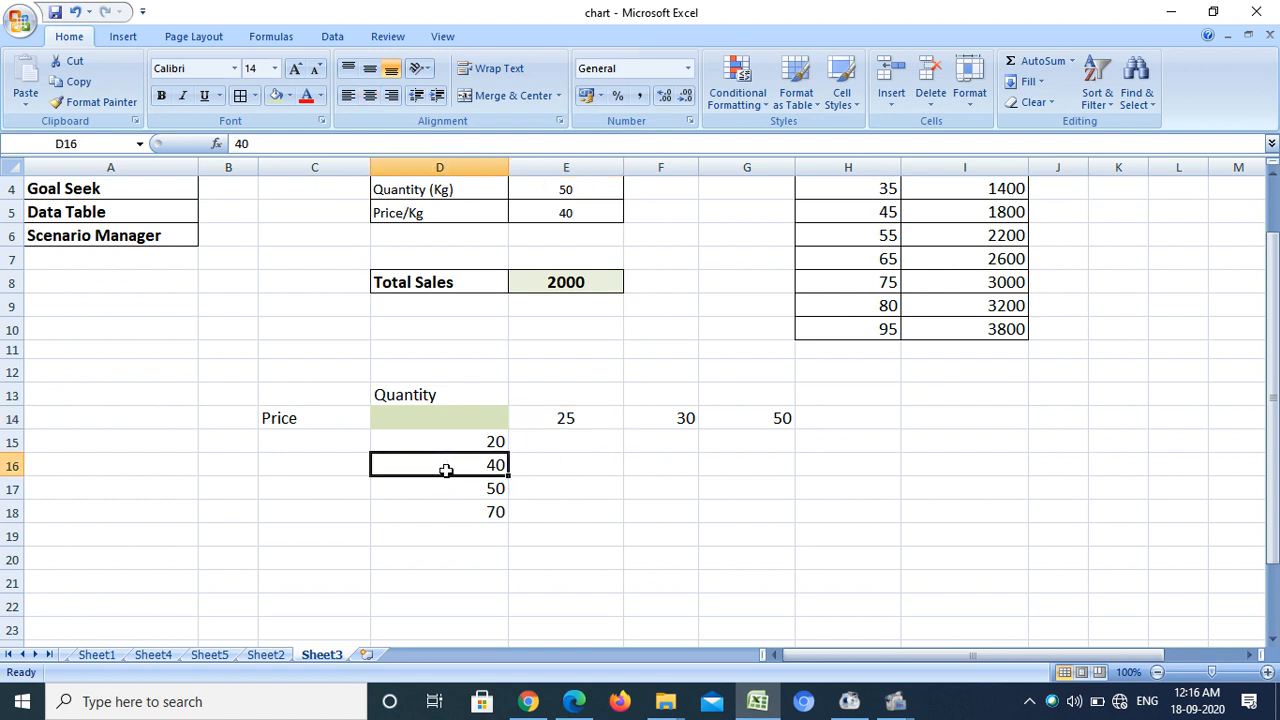
left_click(674, 418)
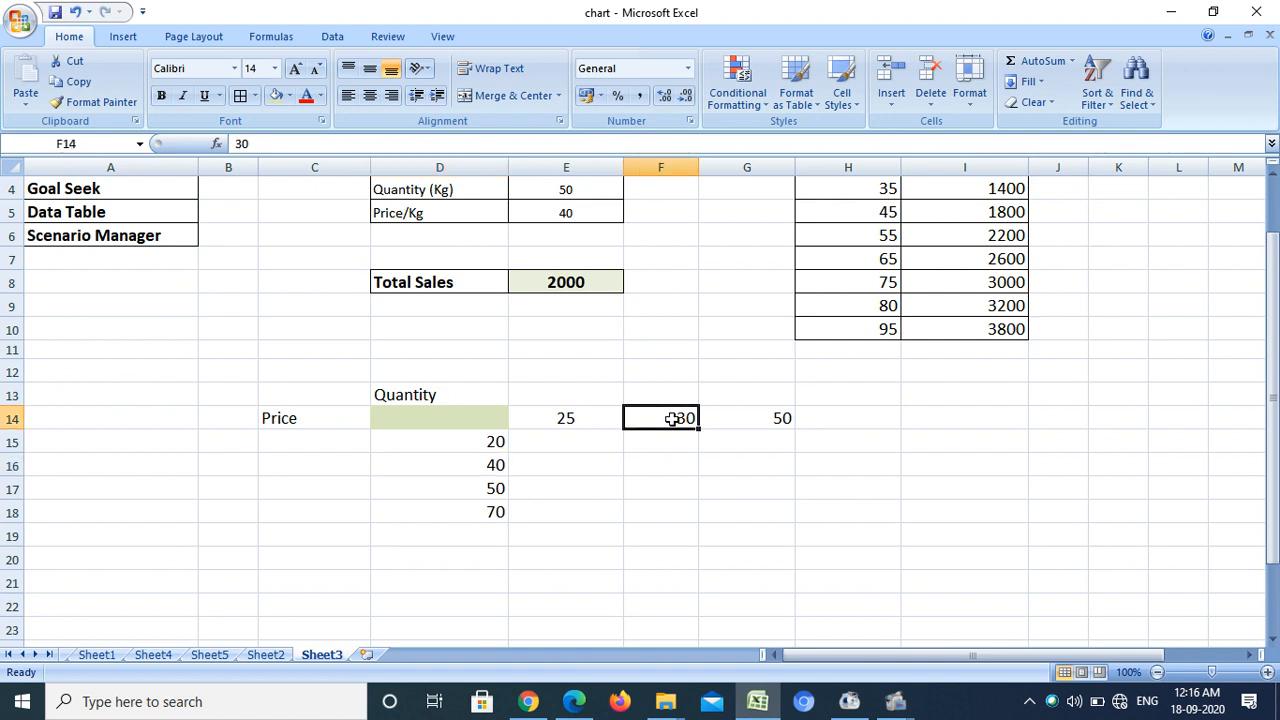
left_click(644, 468)
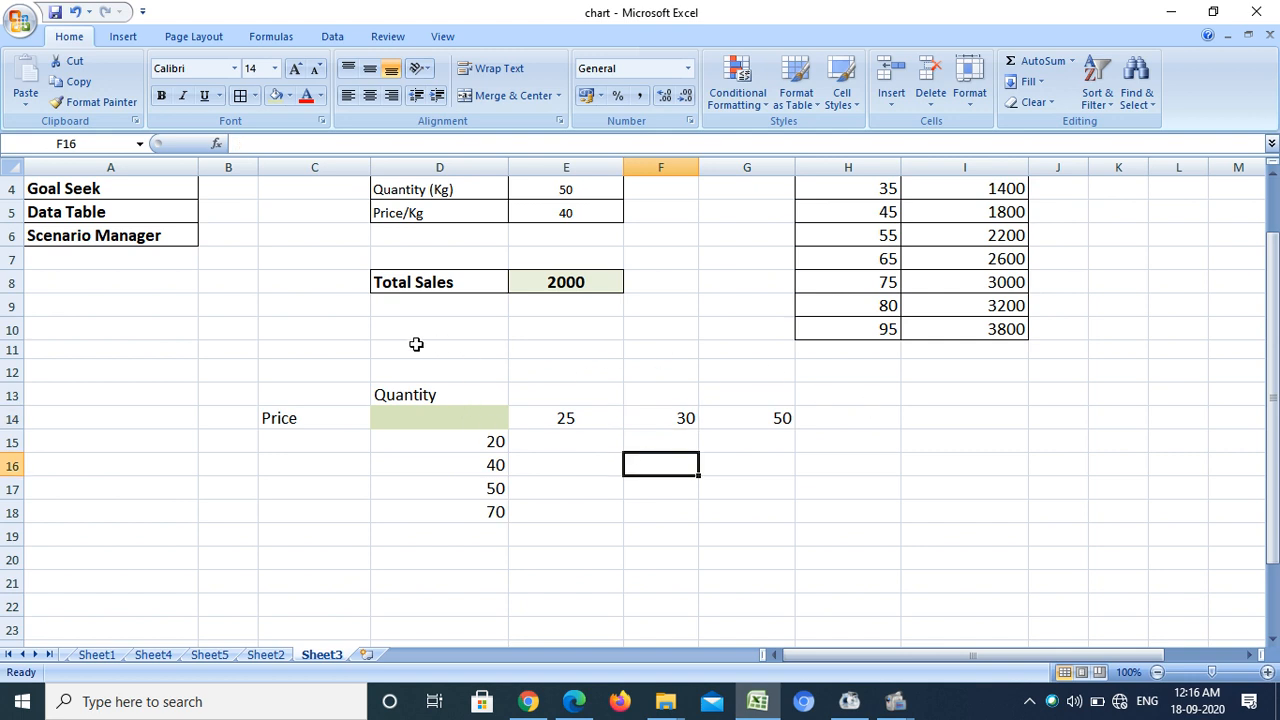
left_click(465, 530)
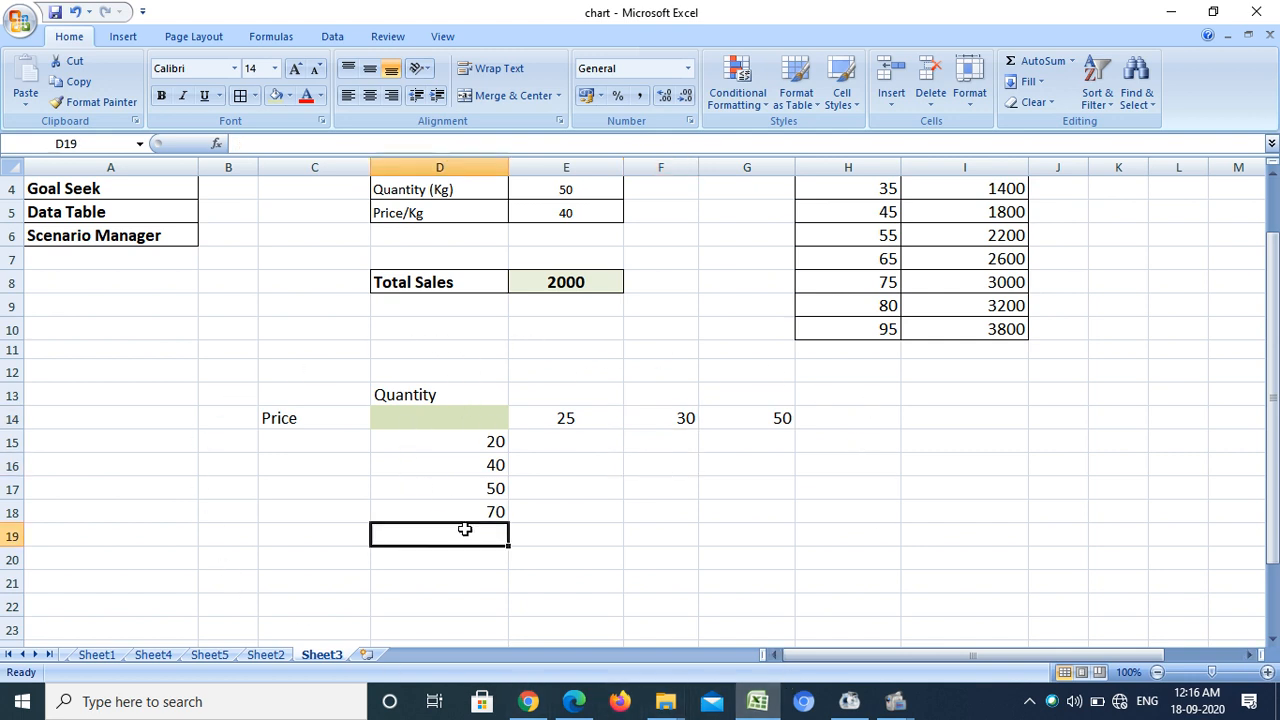
- Extend the quantity column of the two-variable grid with 80 in D19 and 90 in D20
type("8-0")
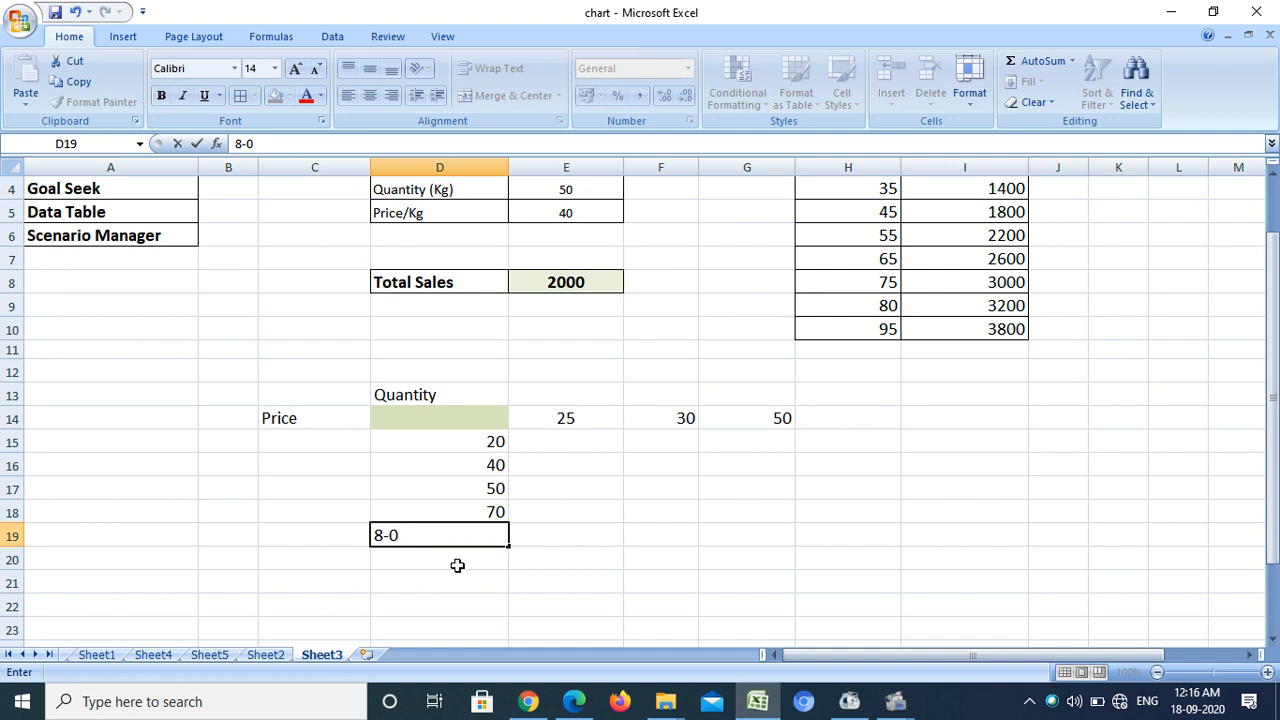
key("BackSpace")
type("0")
key("Return")
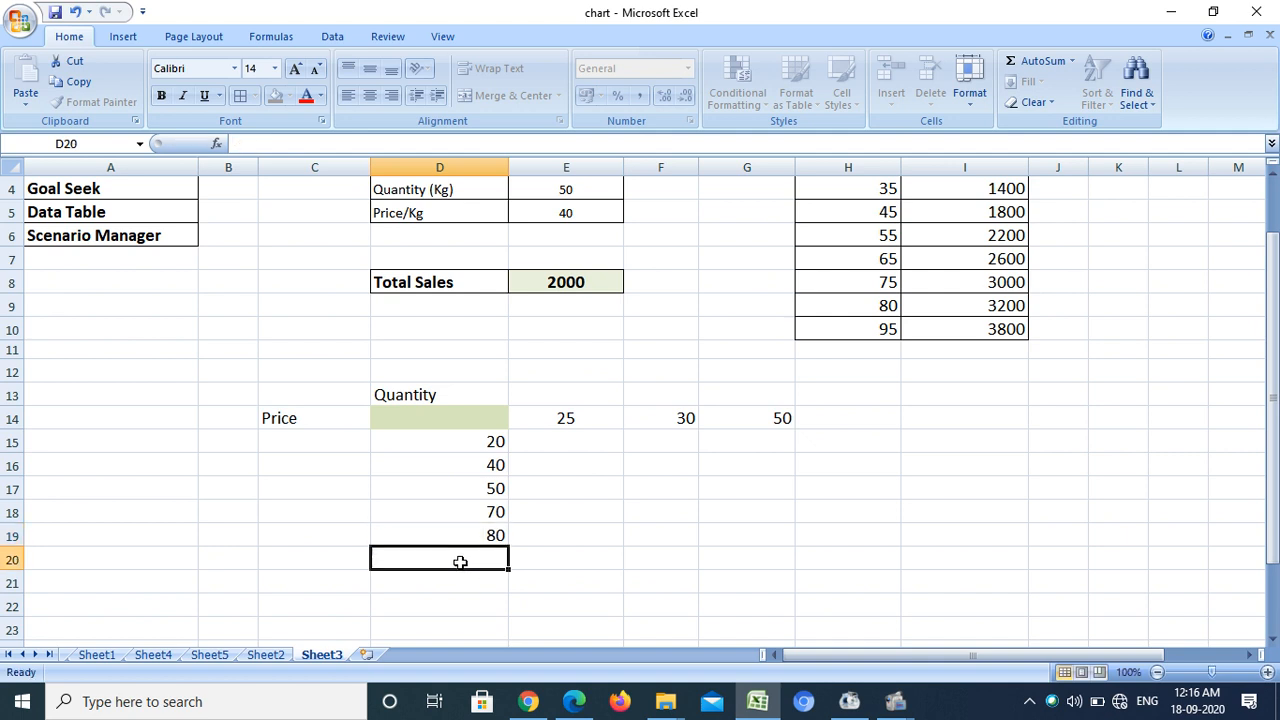
type("90")
key("Return")
- Link the grid's corner cell D14 to the total sales in E8 with the formula =E8
left_click(431, 418)
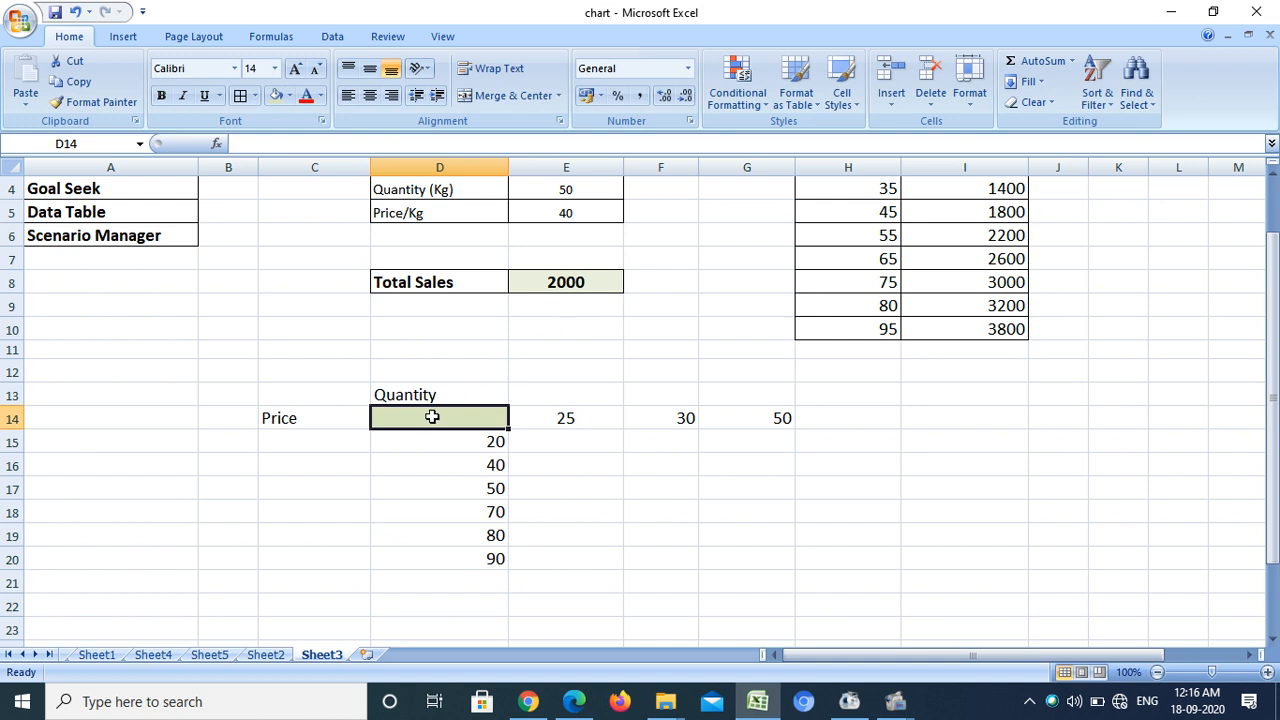
type("=")
left_click(558, 282)
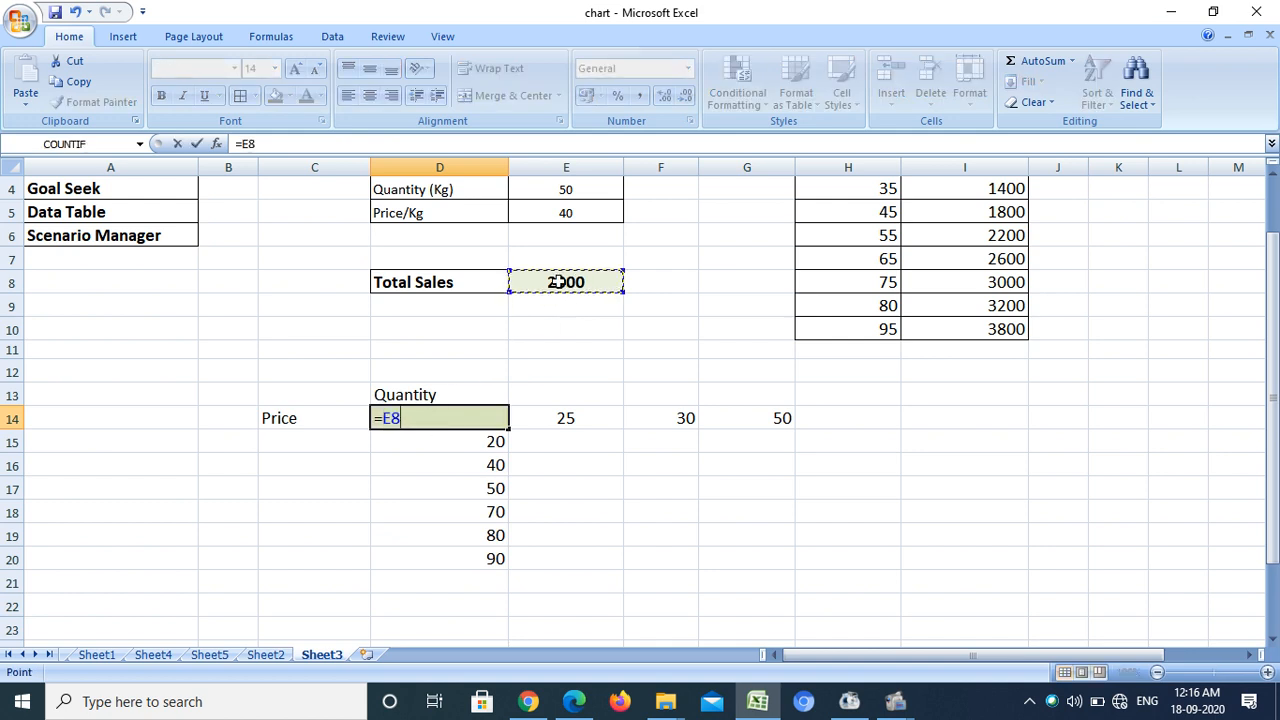
key("Return")
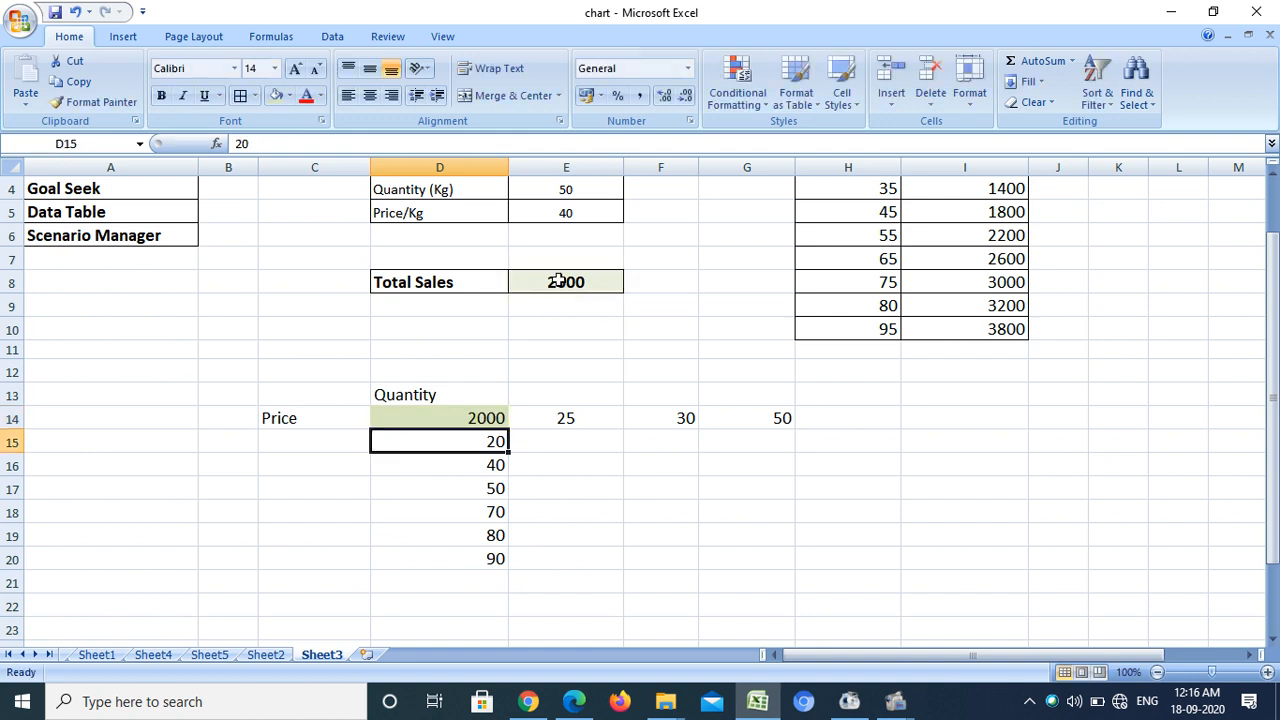
left_click(459, 419)
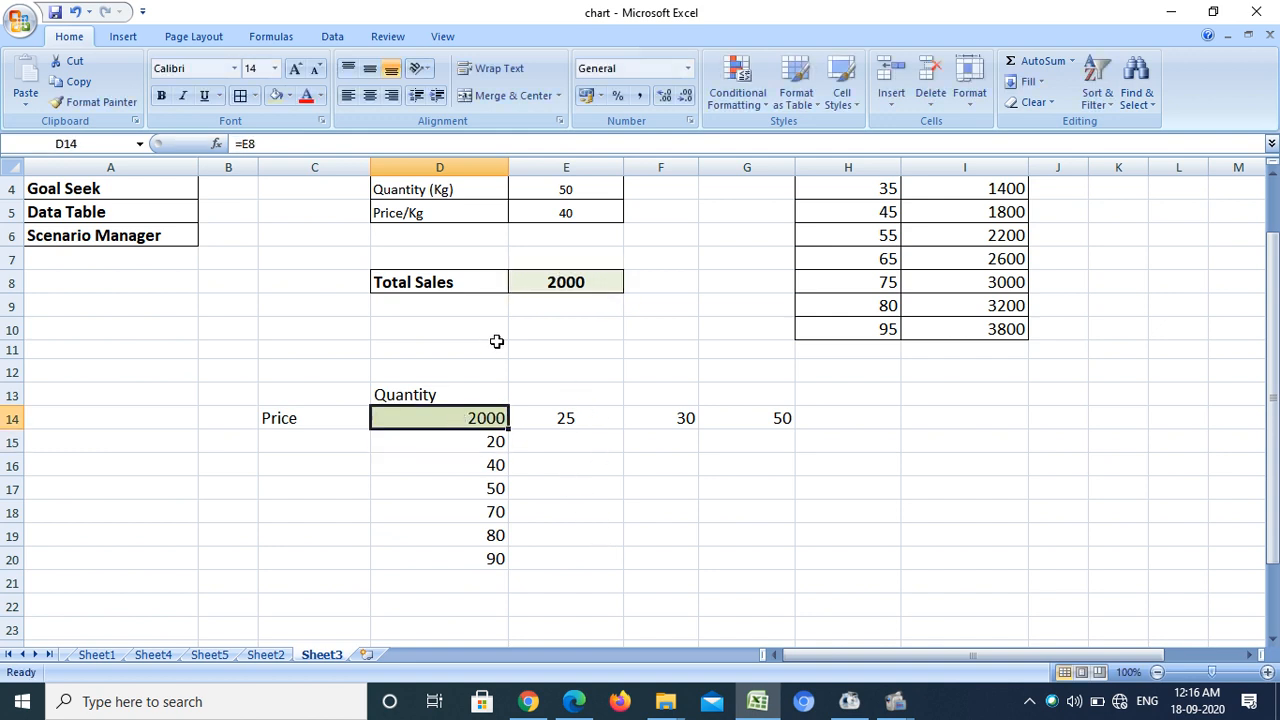
left_click(757, 494)
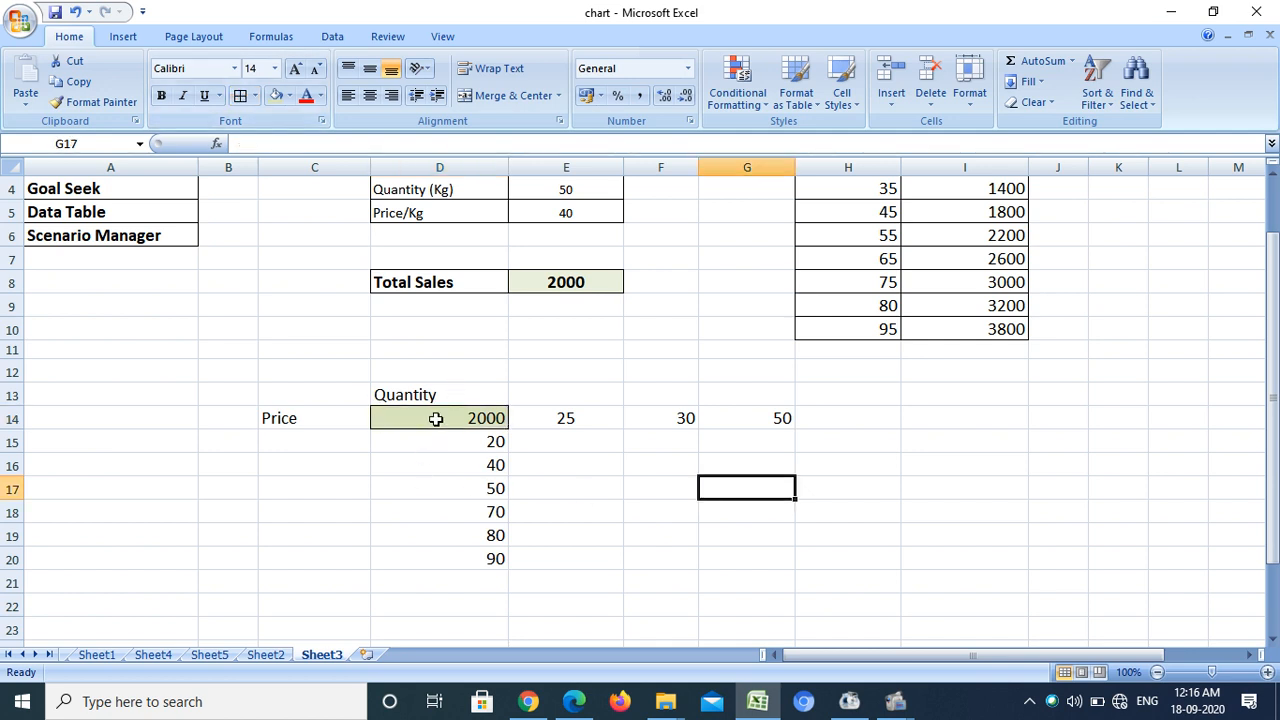
- Start a What-If Data Table on the range D14:G20, moving its dialog clear of the grid
left_click_drag(436, 419, 731, 565)
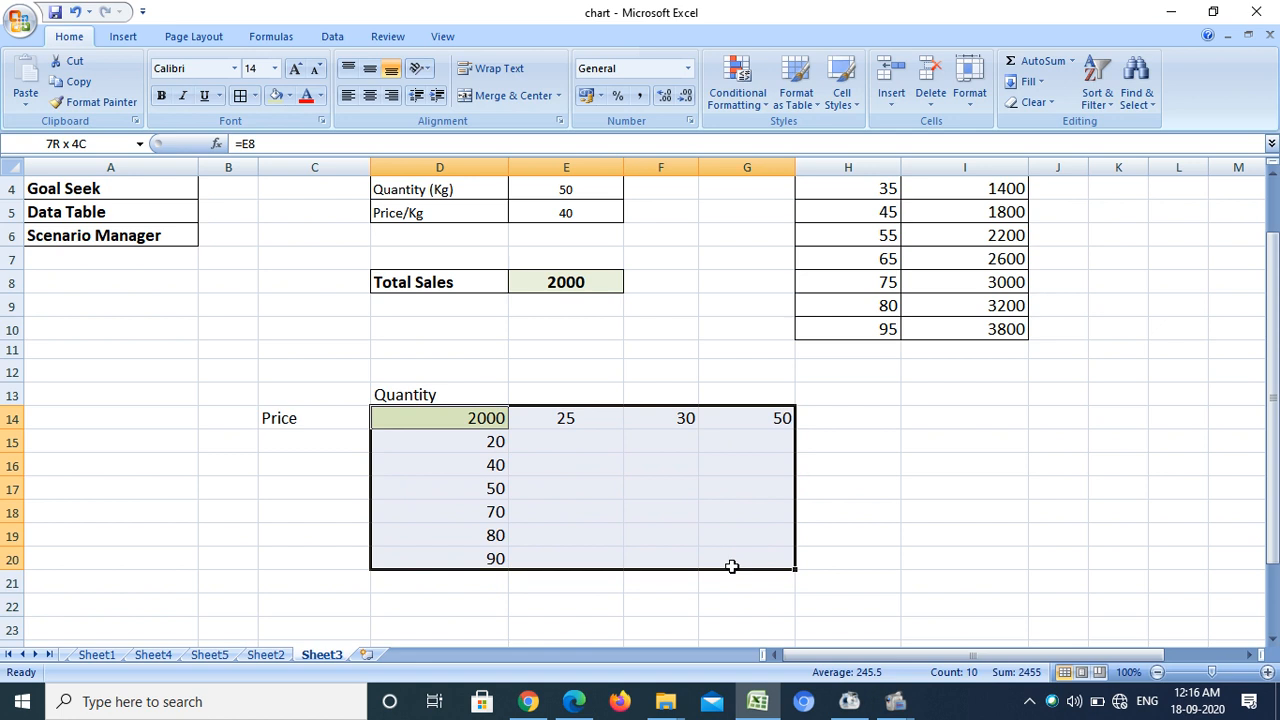
left_click(459, 460)
left_click_drag(443, 417, 742, 556)
left_click(333, 38)
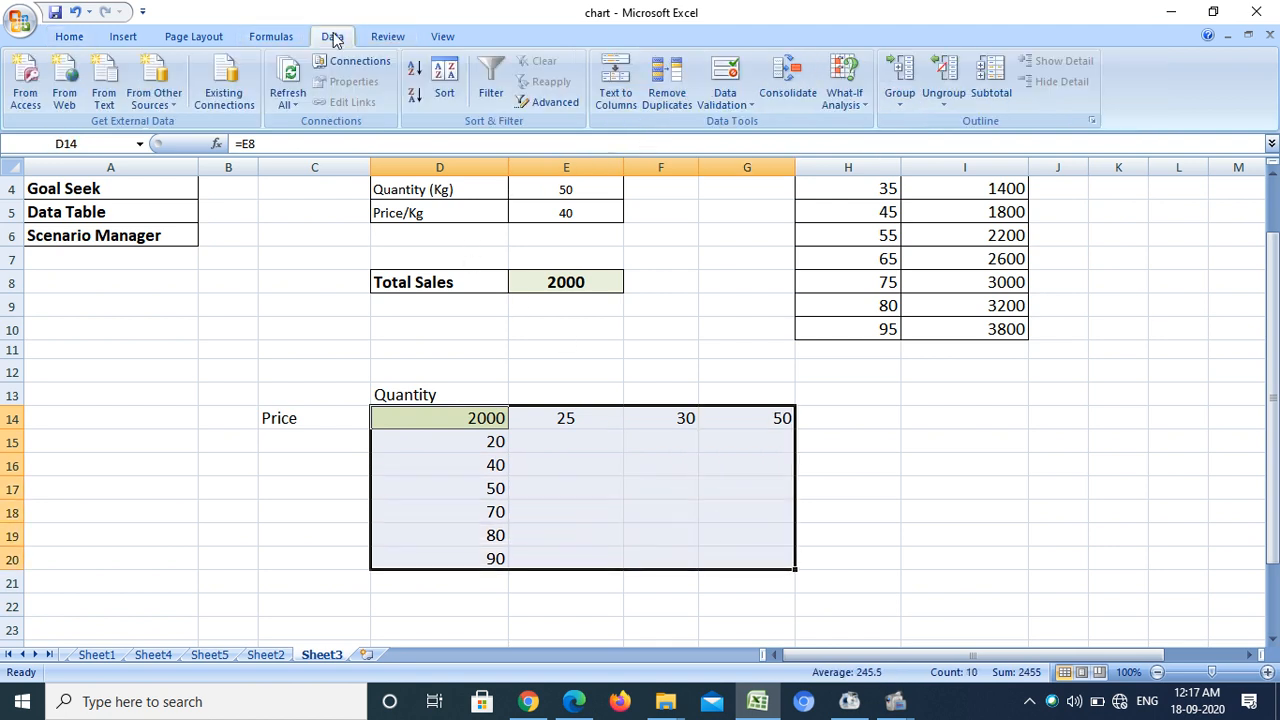
left_click(863, 105)
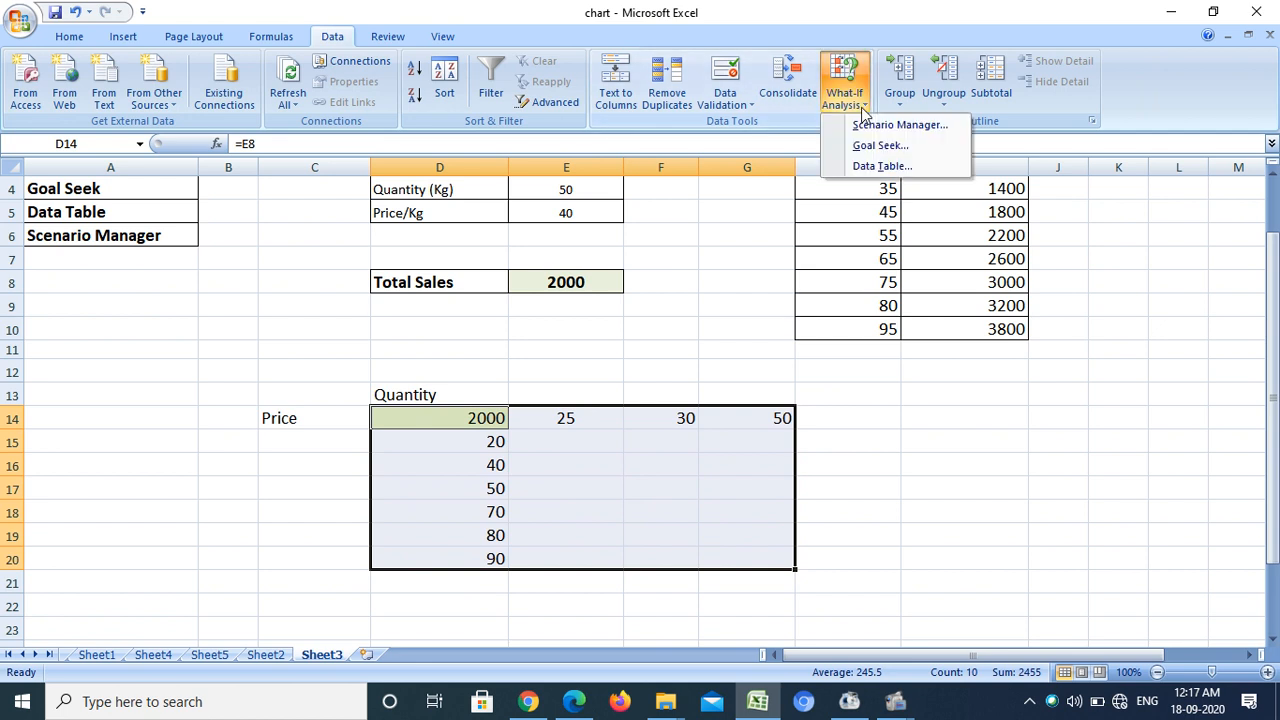
left_click(881, 166)
left_click_drag(455, 50, 631, 100)
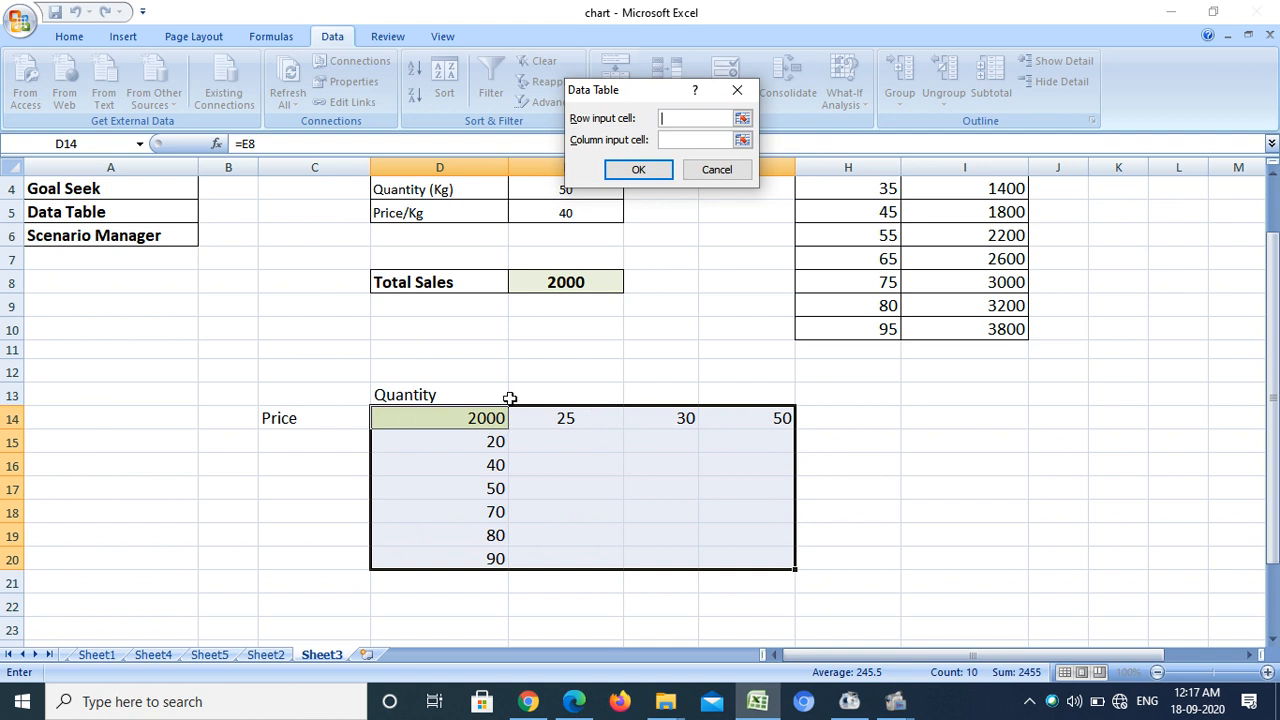
- Create the two-variable data table with price cell E5 as row input and quantity cell E4 as column input
left_click(541, 212)
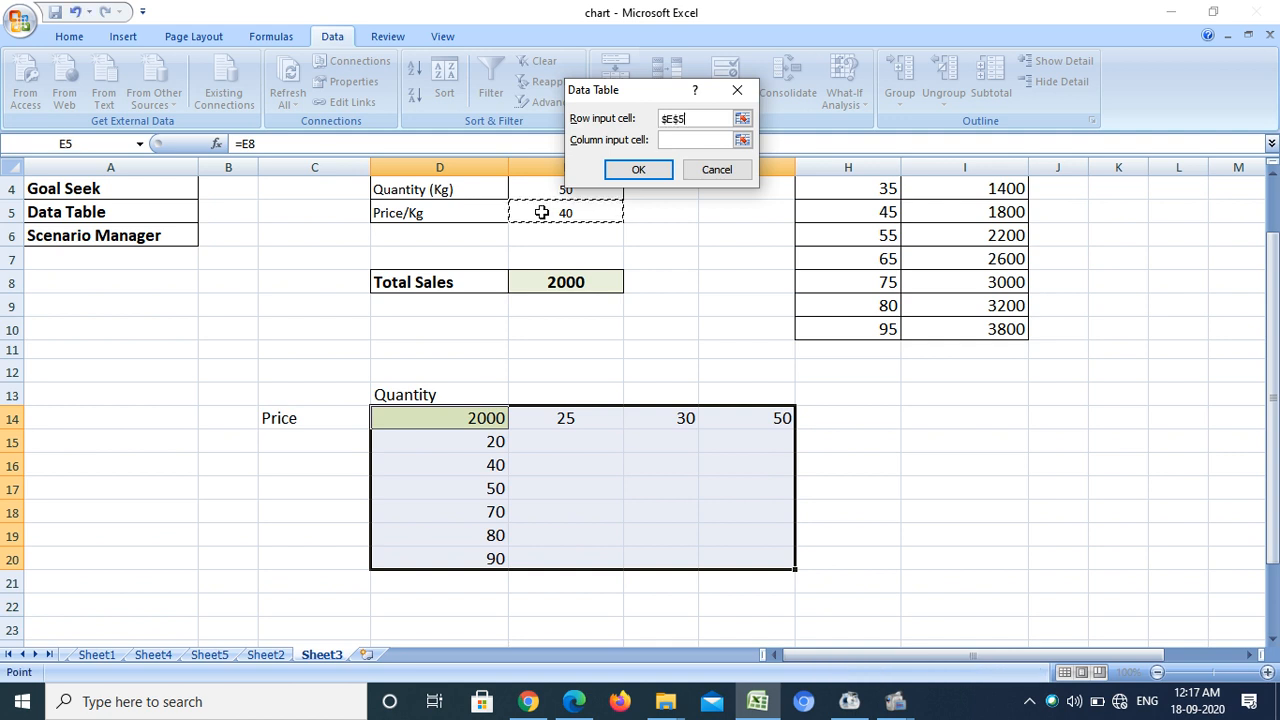
left_click(668, 140)
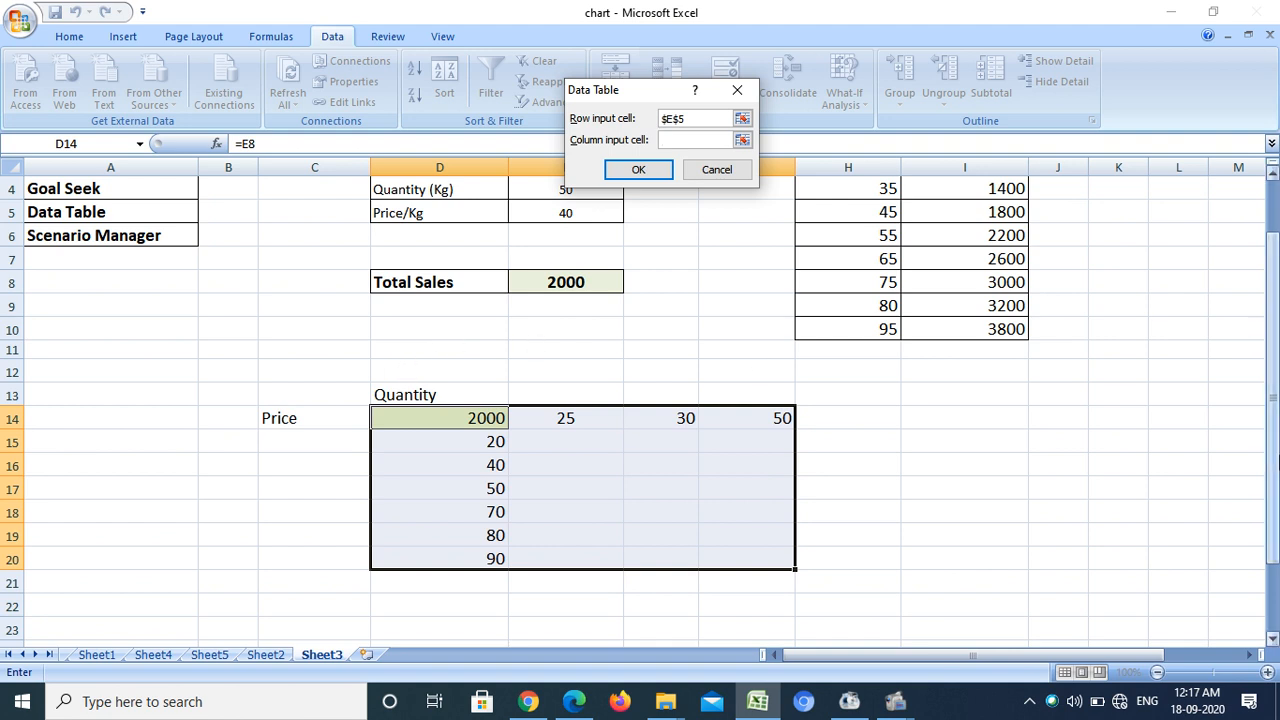
left_click_drag(1273, 462, 1274, 408)
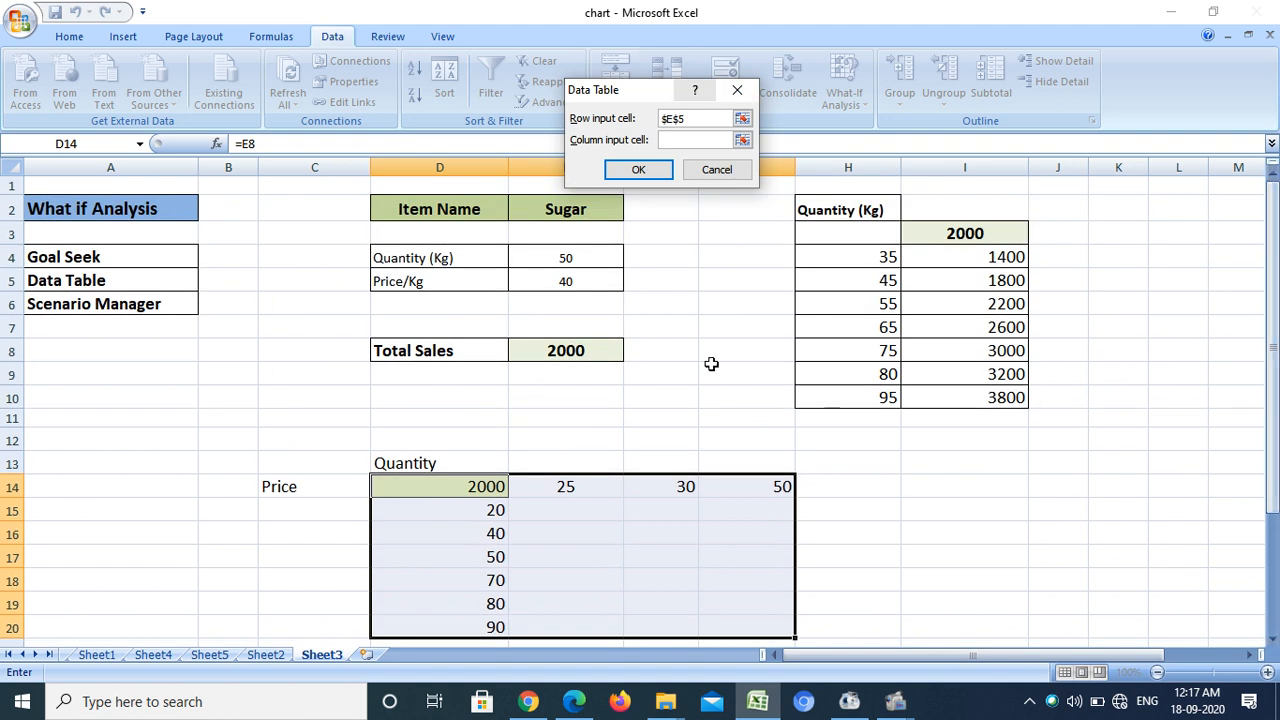
left_click(562, 258)
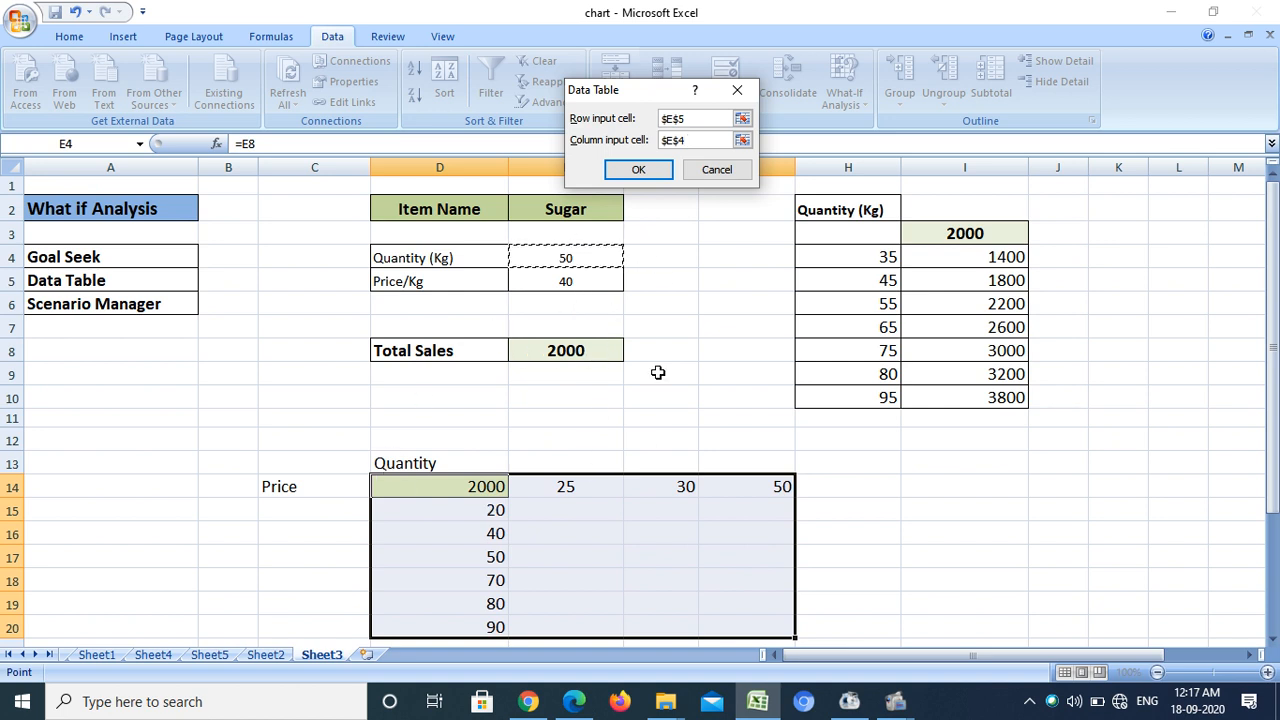
left_click(630, 174)
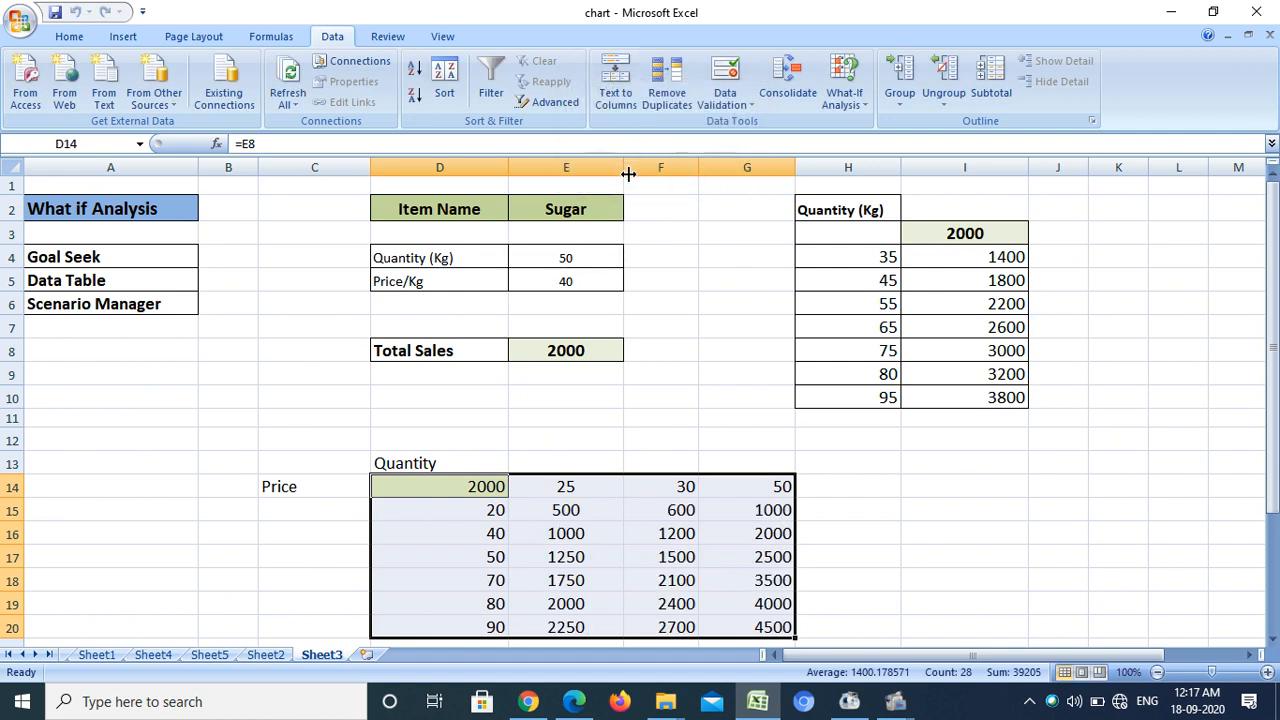
- Apply all borders to the two-variable data table in D14:G20
left_click_drag(1272, 440, 1272, 462)
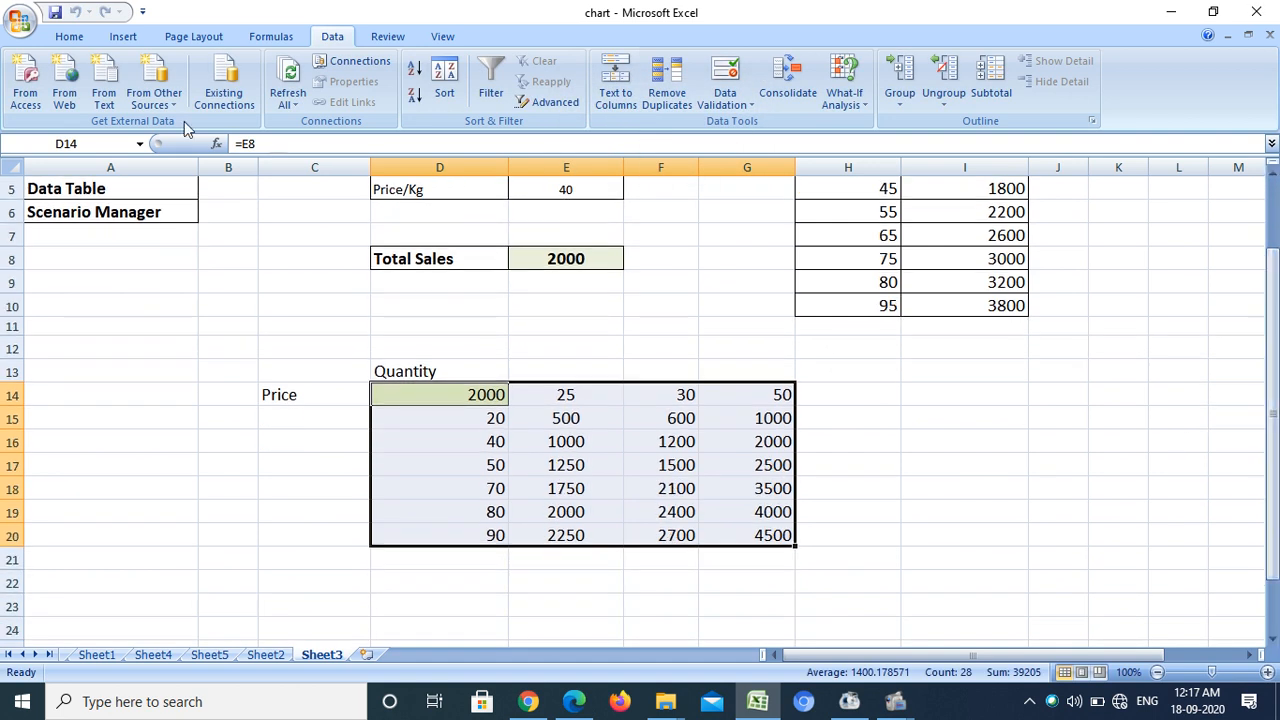
left_click(69, 36)
left_click(240, 95)
left_click(848, 394)
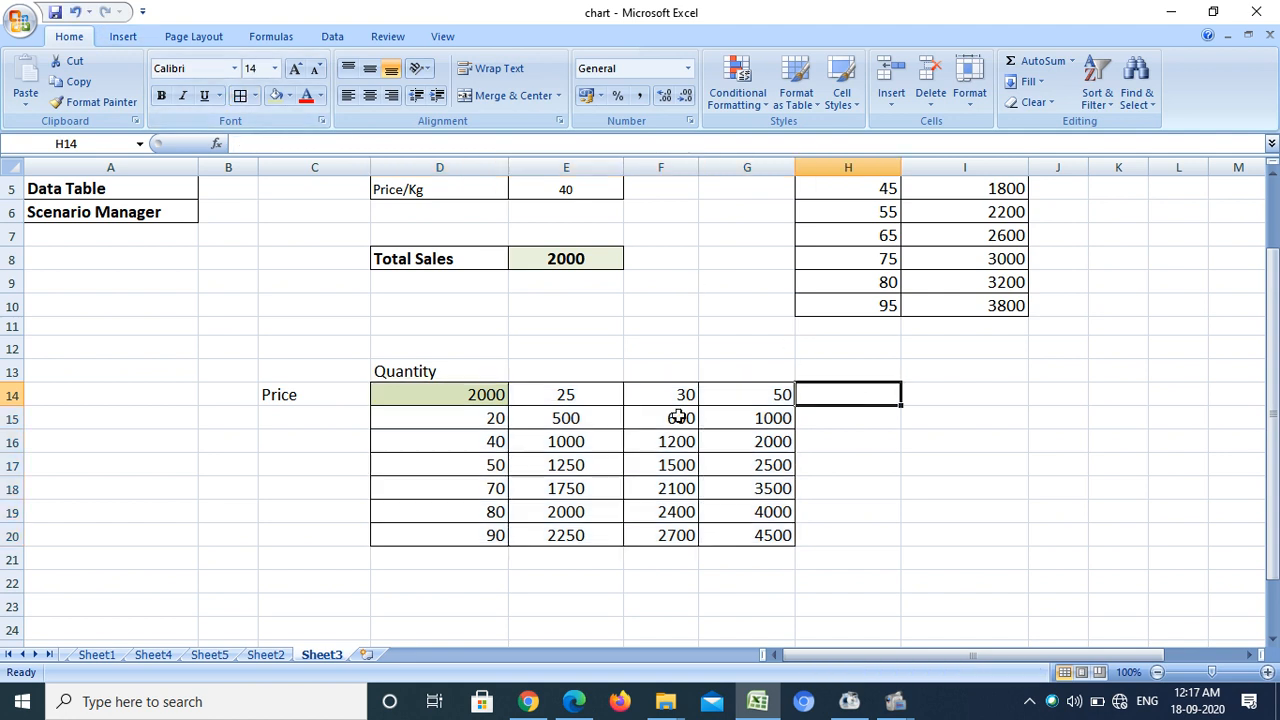
- Check the data table results in E15:G15 against the quantity in D15 and the prices in E14:G14
left_click(439, 421)
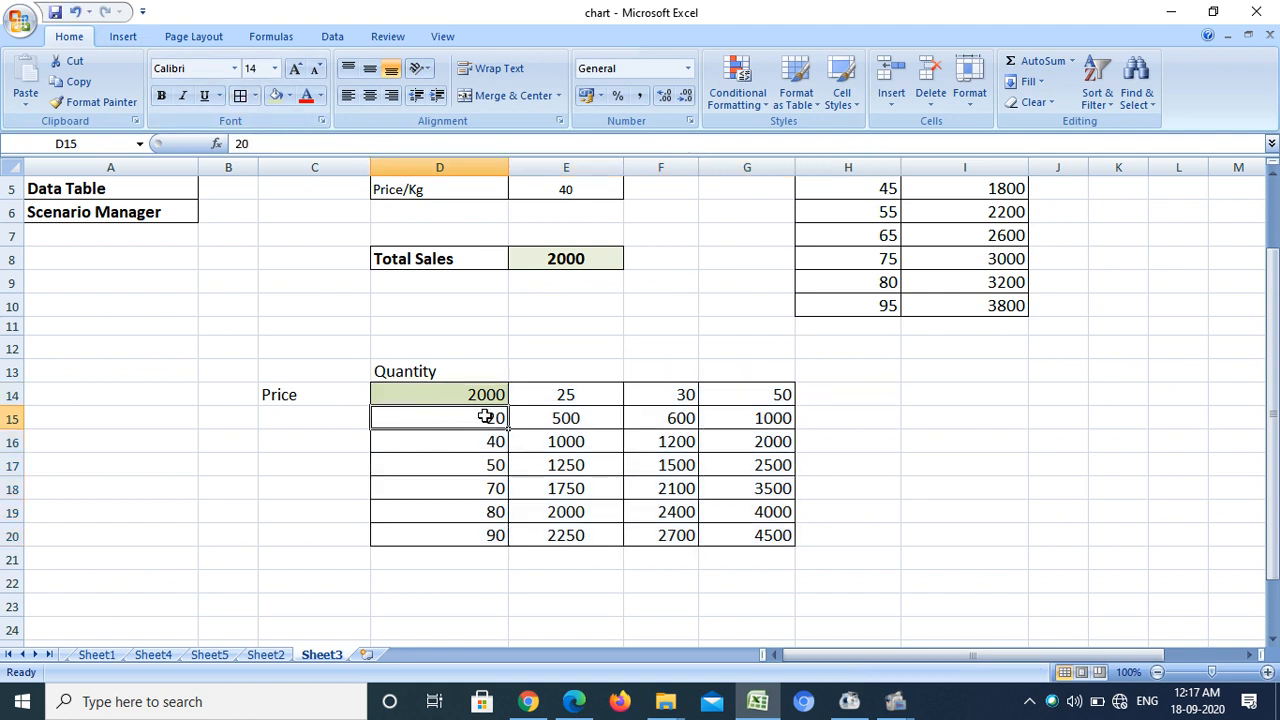
left_click_drag(485, 417, 582, 412)
left_click(578, 390)
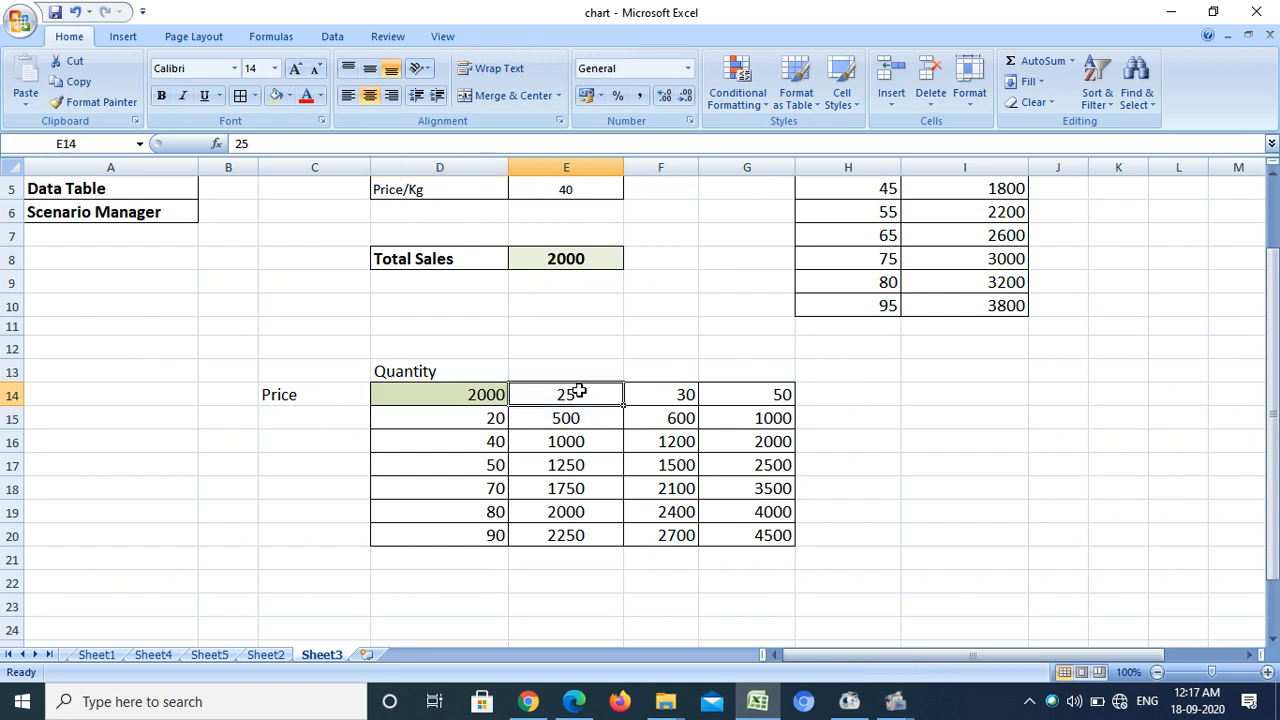
left_click(566, 418)
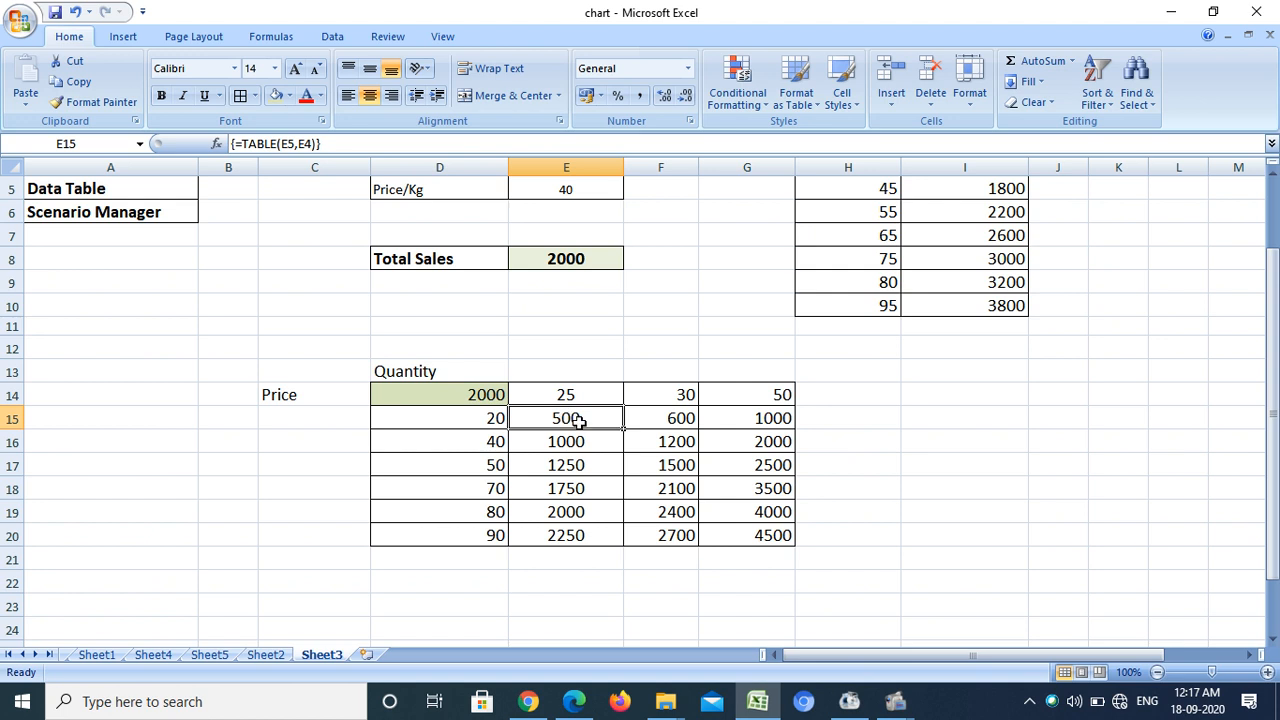
left_click(455, 419)
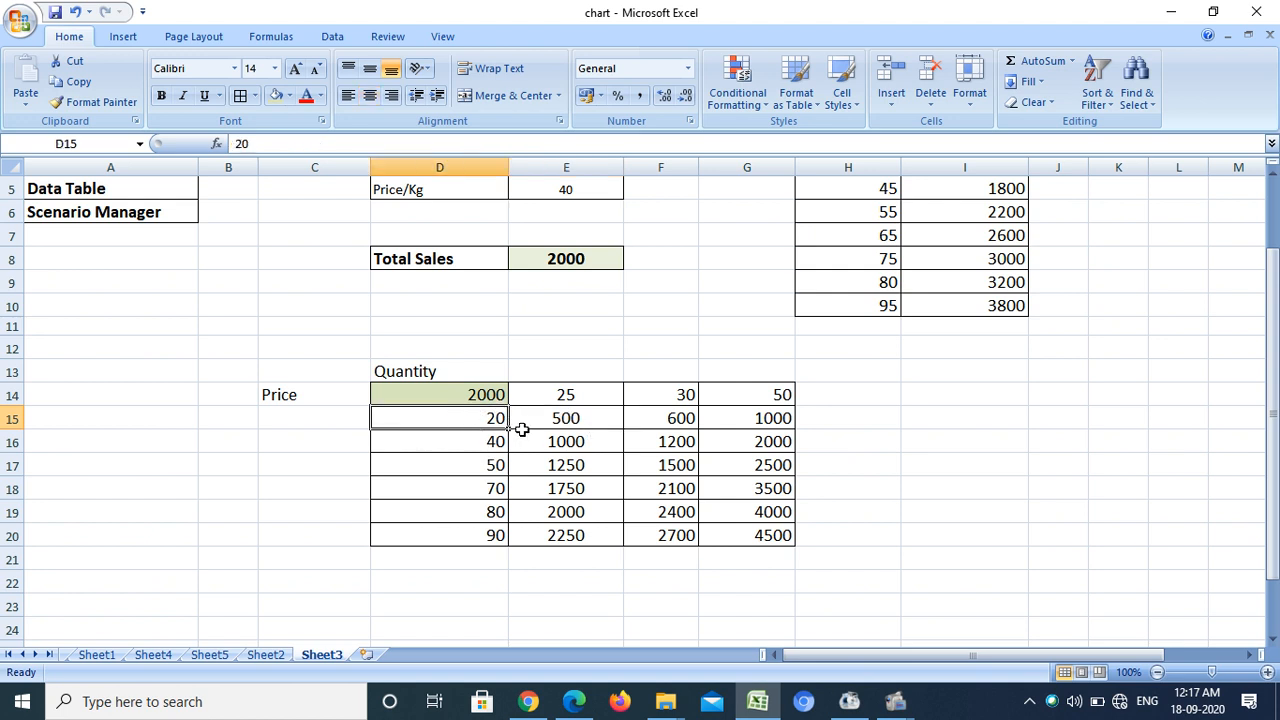
left_click(676, 395)
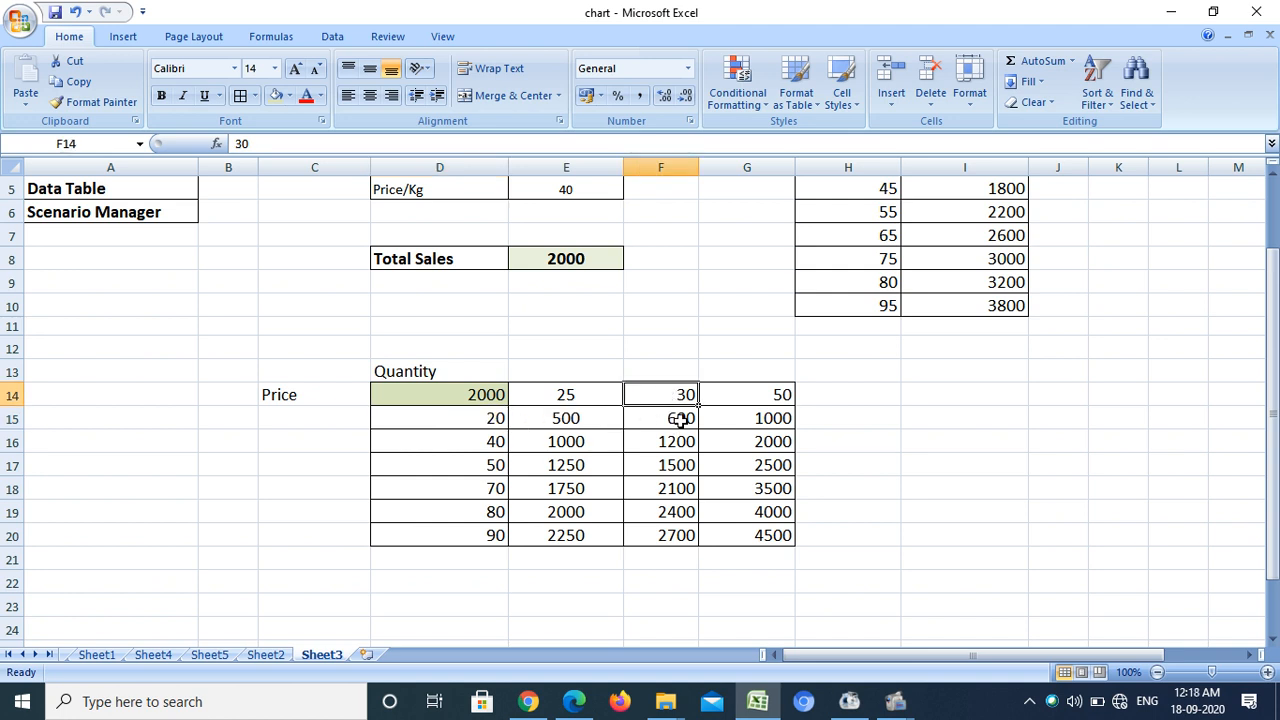
left_click(677, 420)
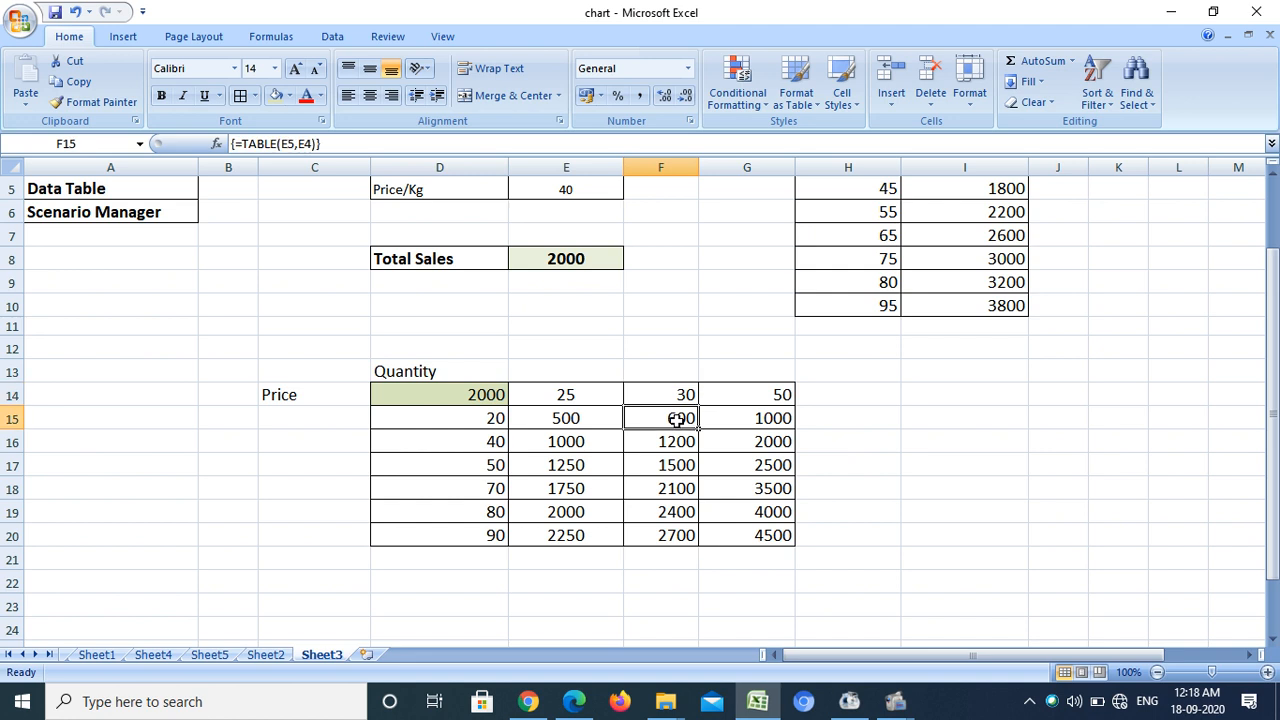
left_click(467, 420)
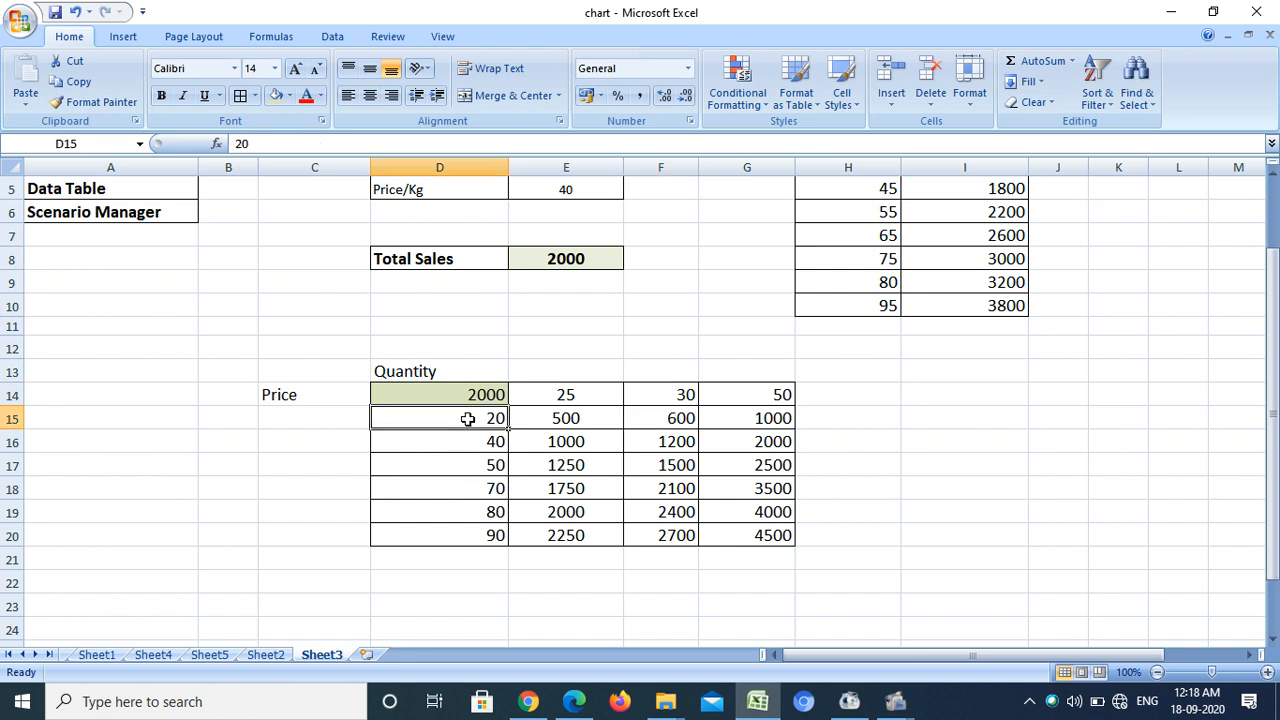
left_click(750, 396)
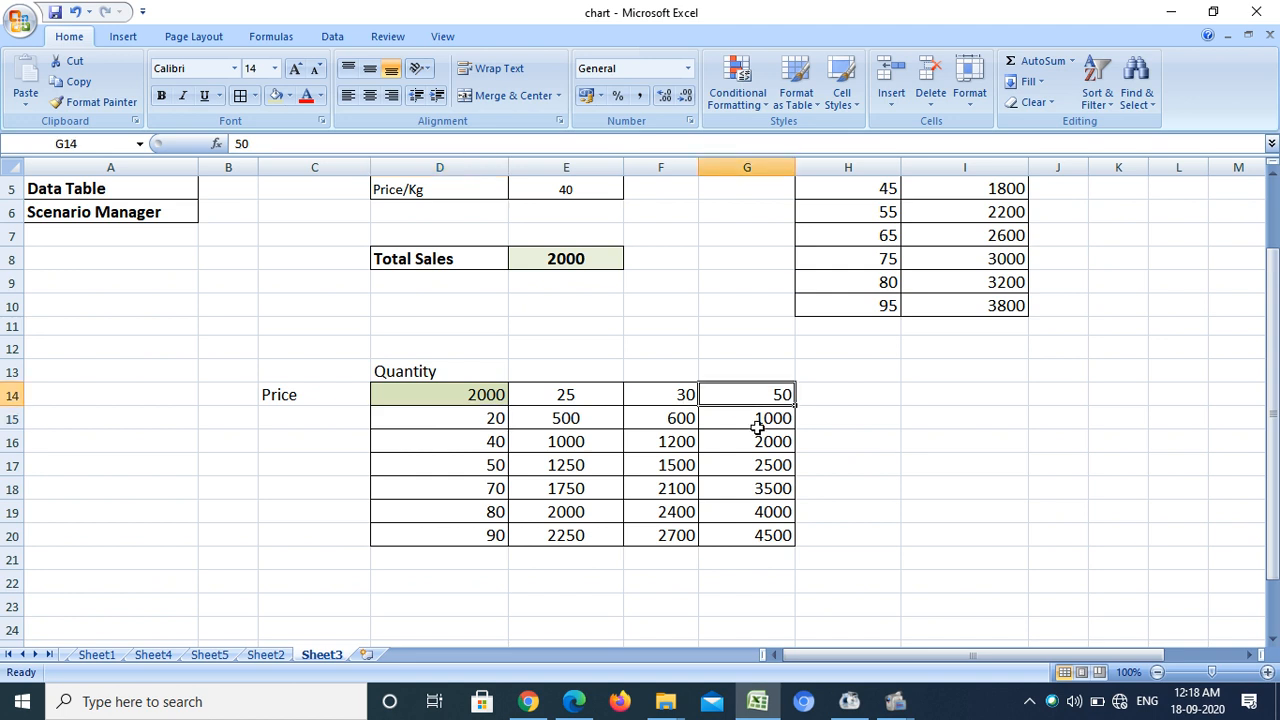
left_click(762, 418)
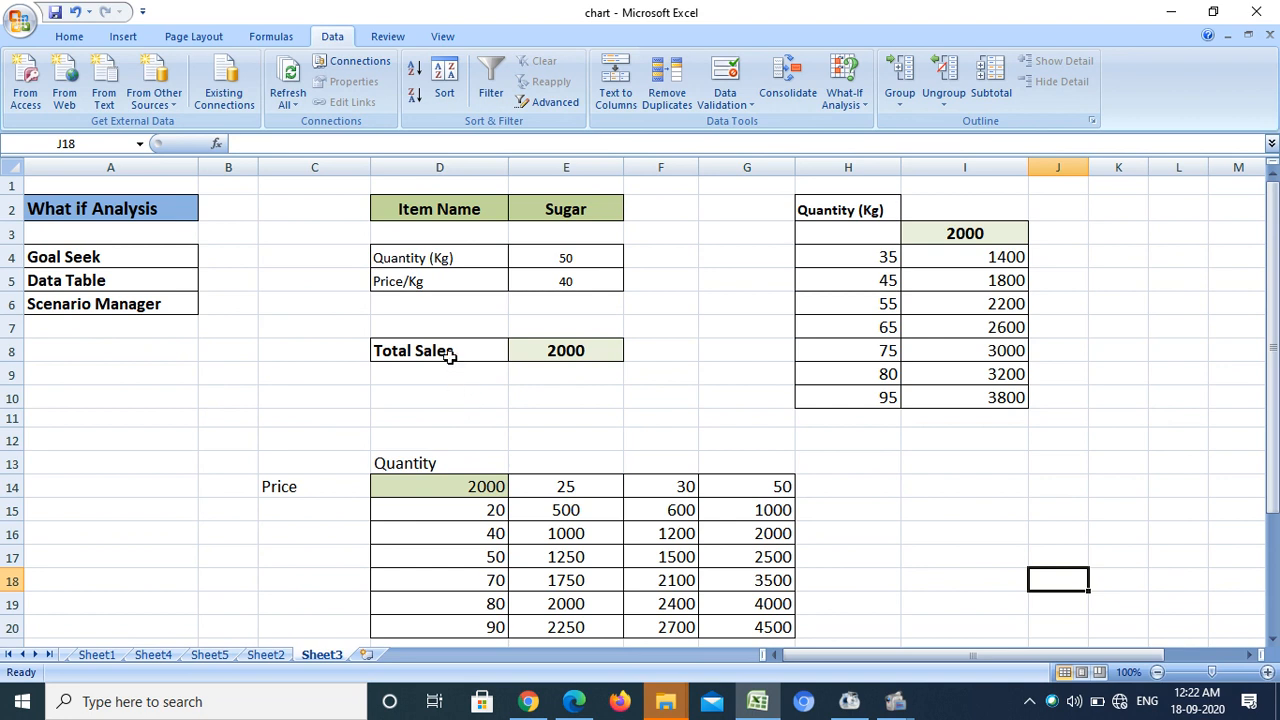
- Add a scenario named Sunday Sales with changing cells E4:E5 and the values 50 and 40, and close the Scenario Manager
left_click_drag(565, 255, 563, 280)
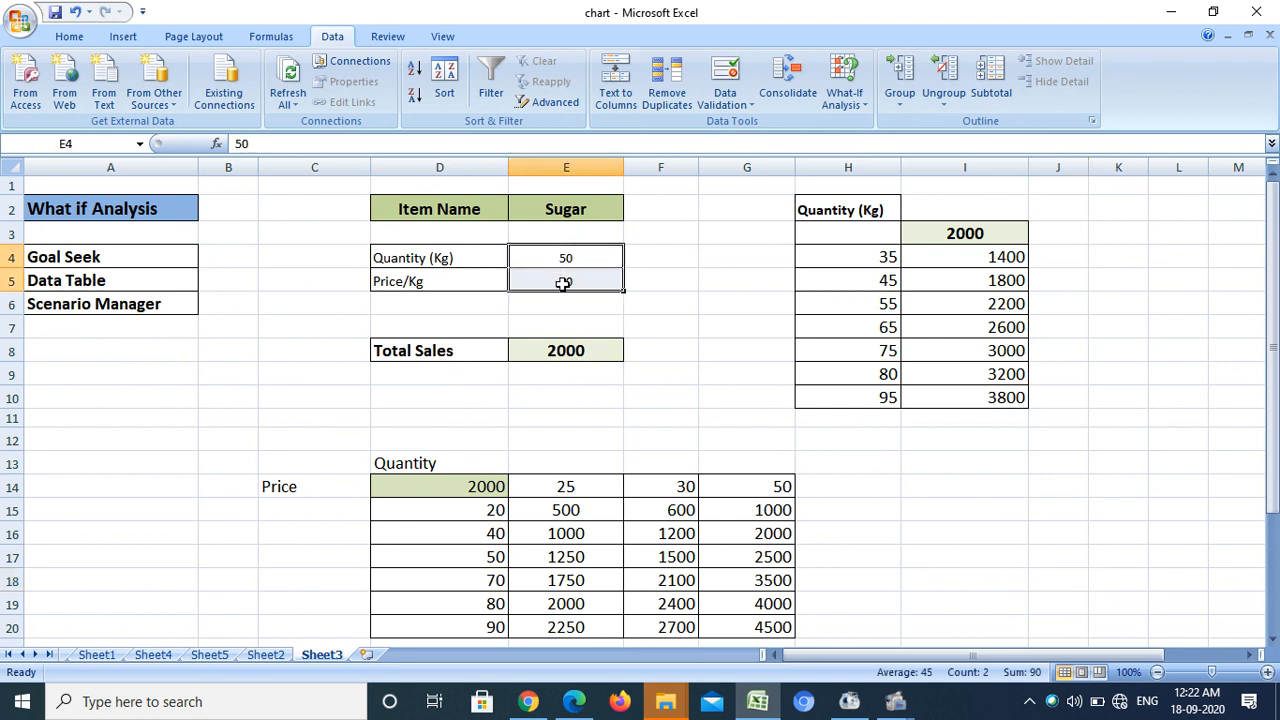
left_click(860, 104)
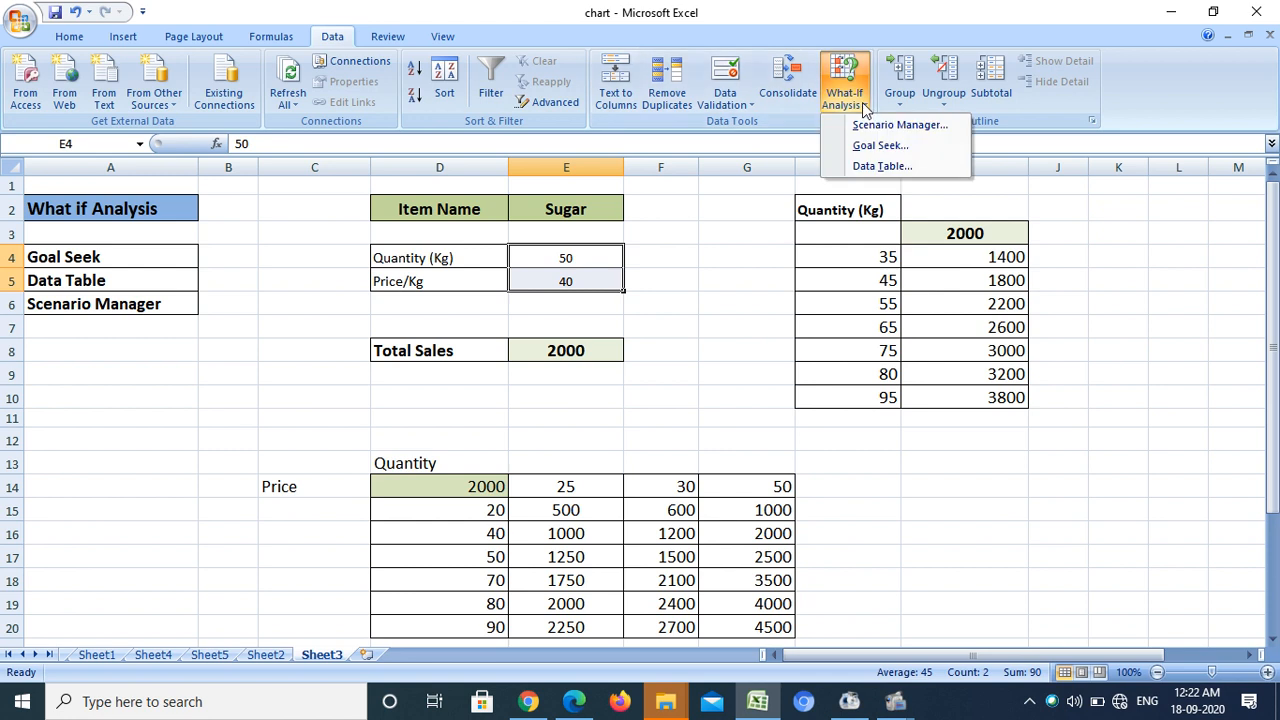
left_click(872, 128)
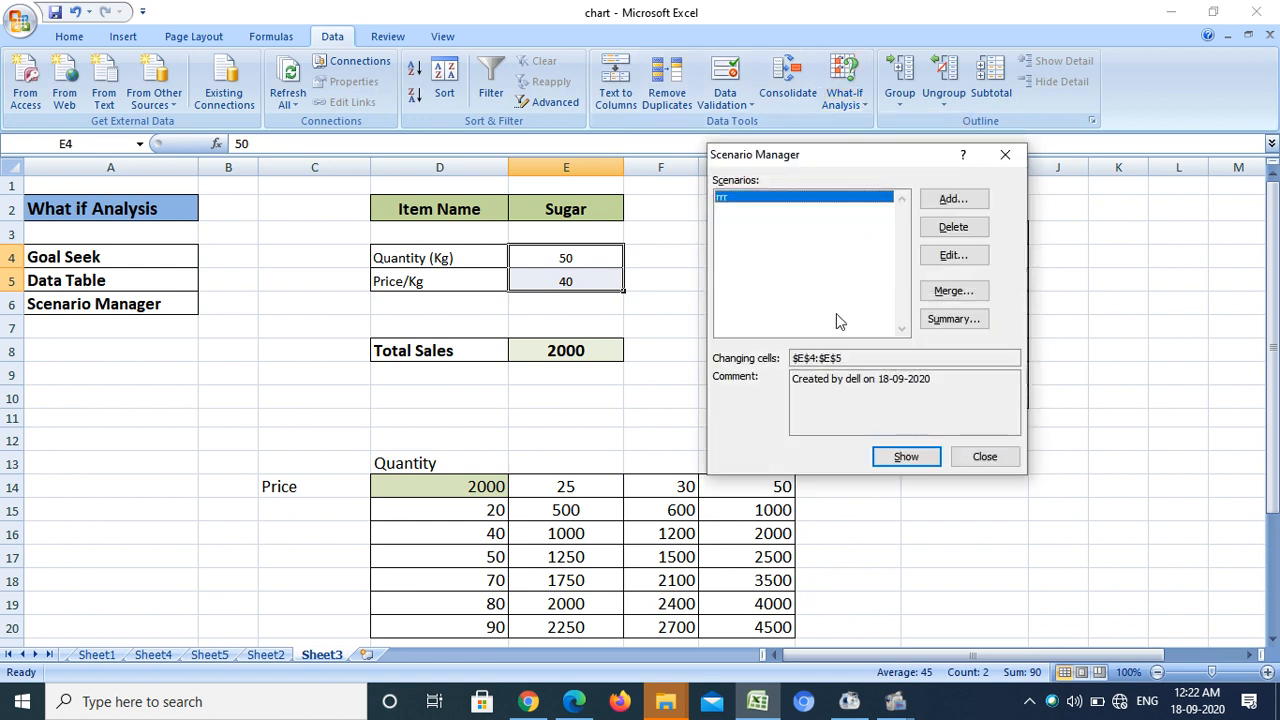
left_click(953, 200)
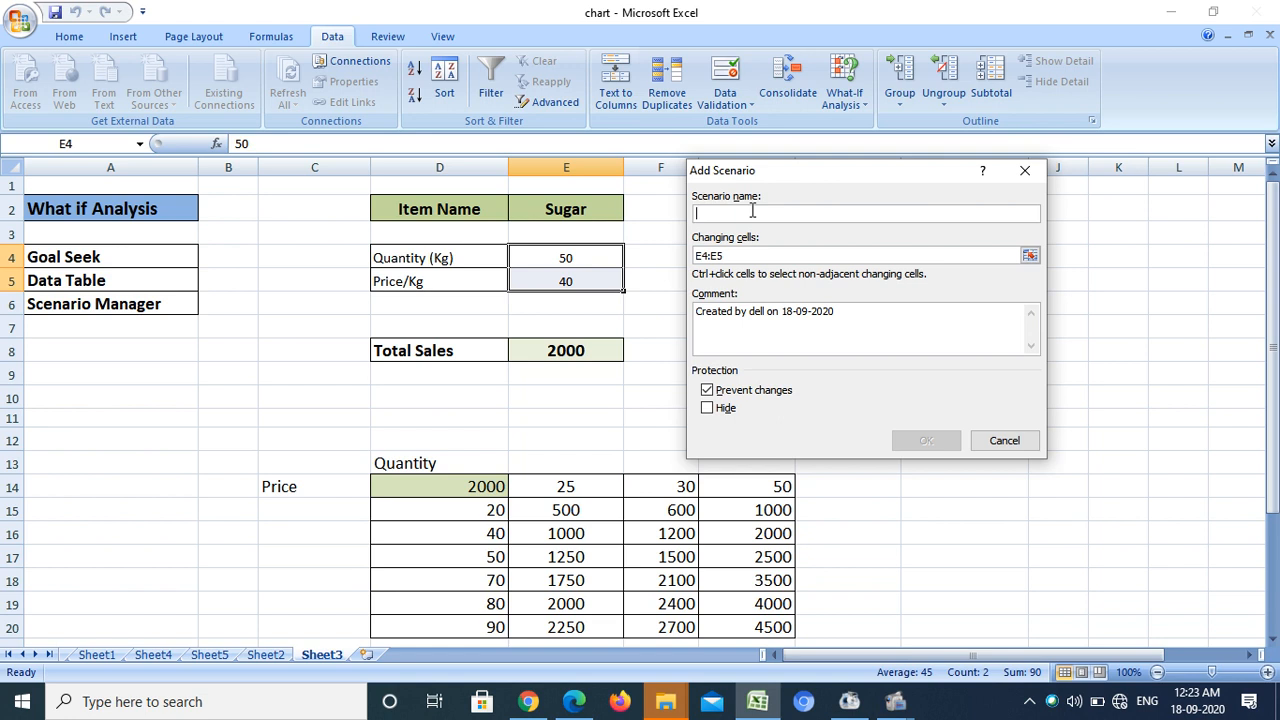
type("Sunday Sales")
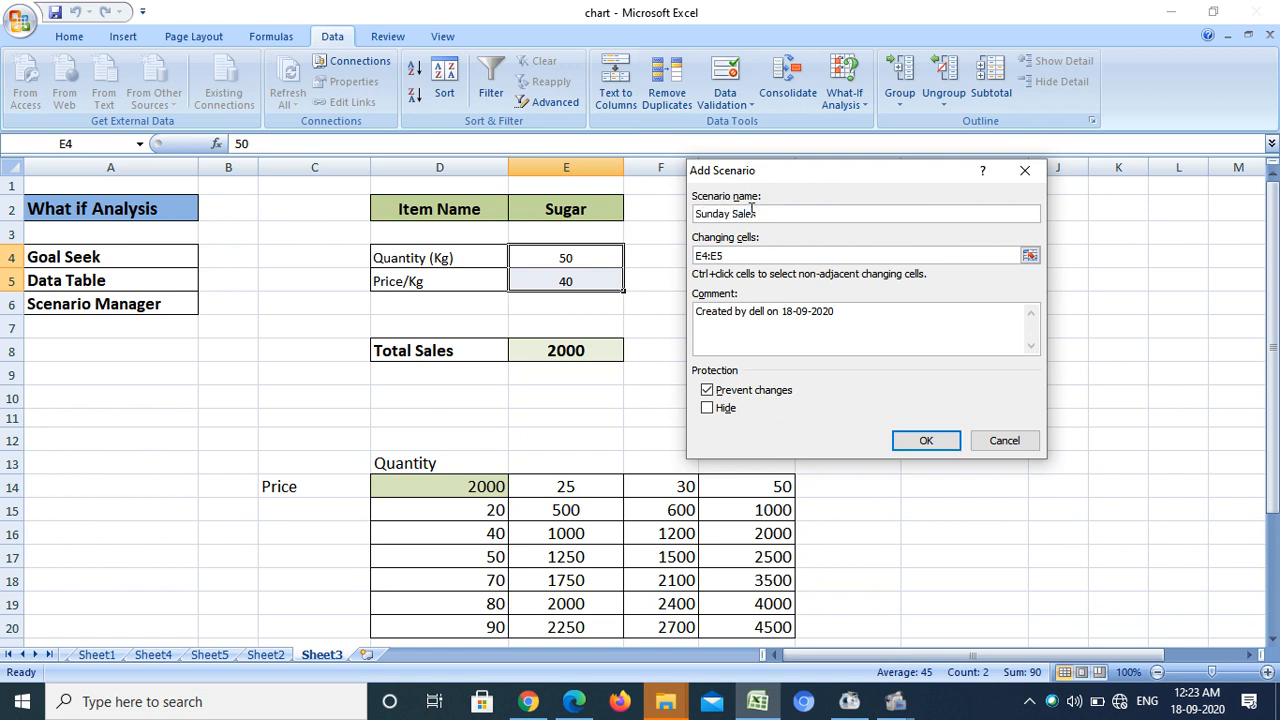
left_click(921, 442)
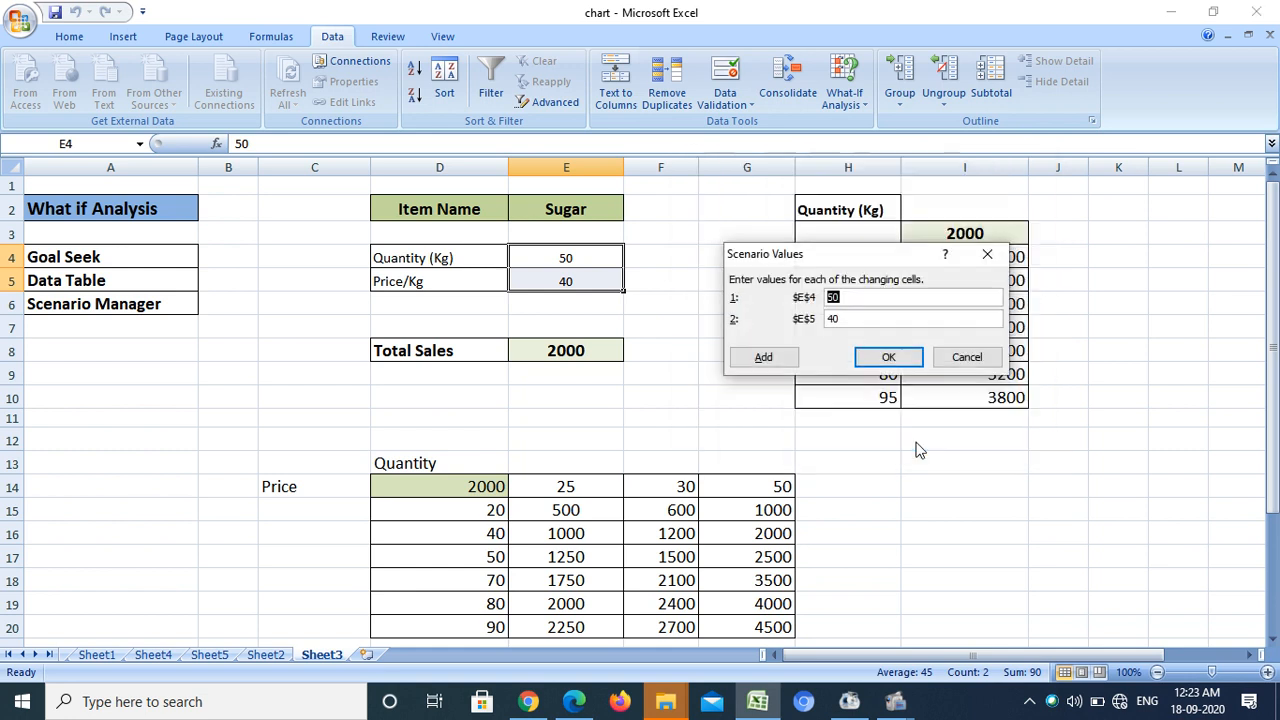
left_click(887, 357)
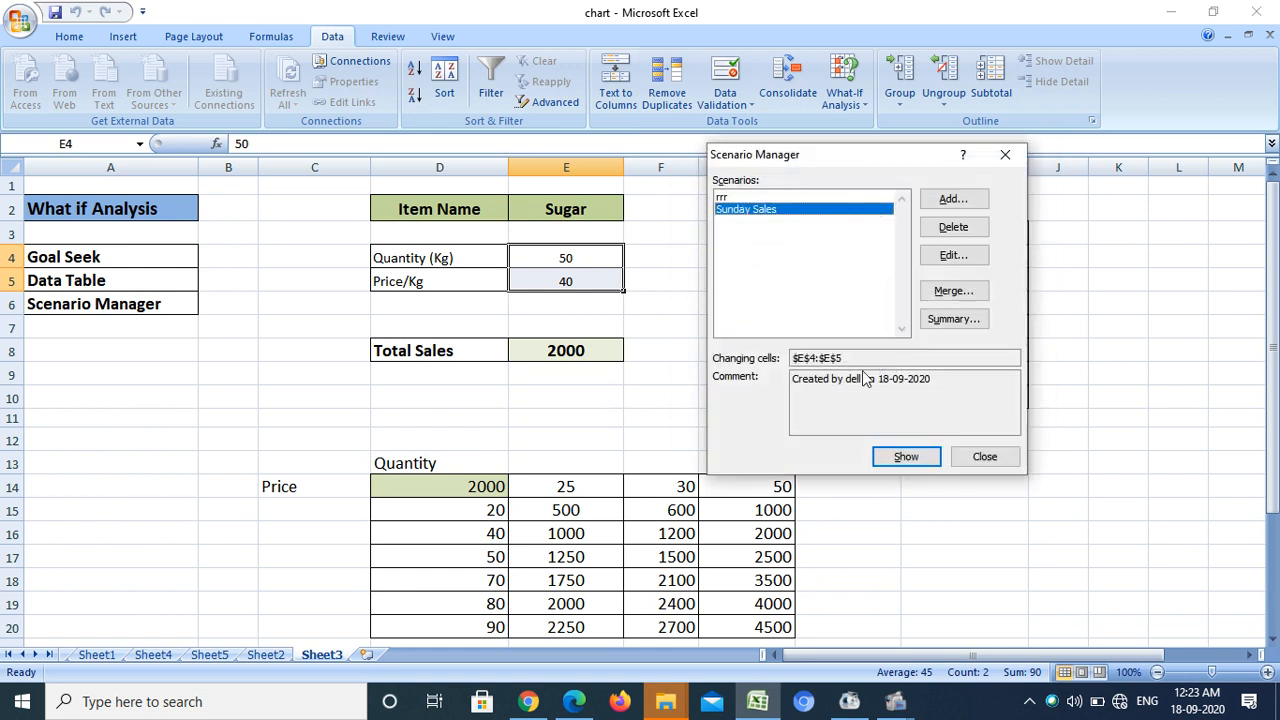
left_click(953, 451)
left_click(684, 296)
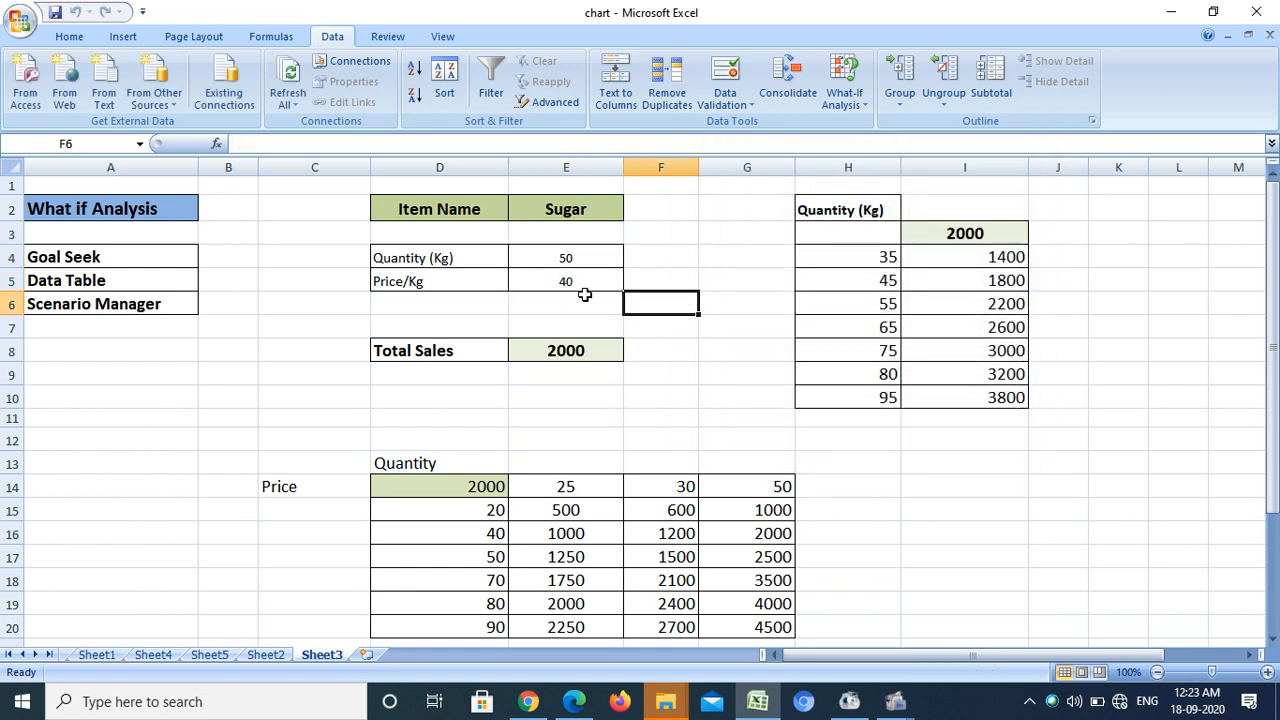
- Set the price per kg in E5 to 100 and the quantity in E4 to 100
left_click(577, 280)
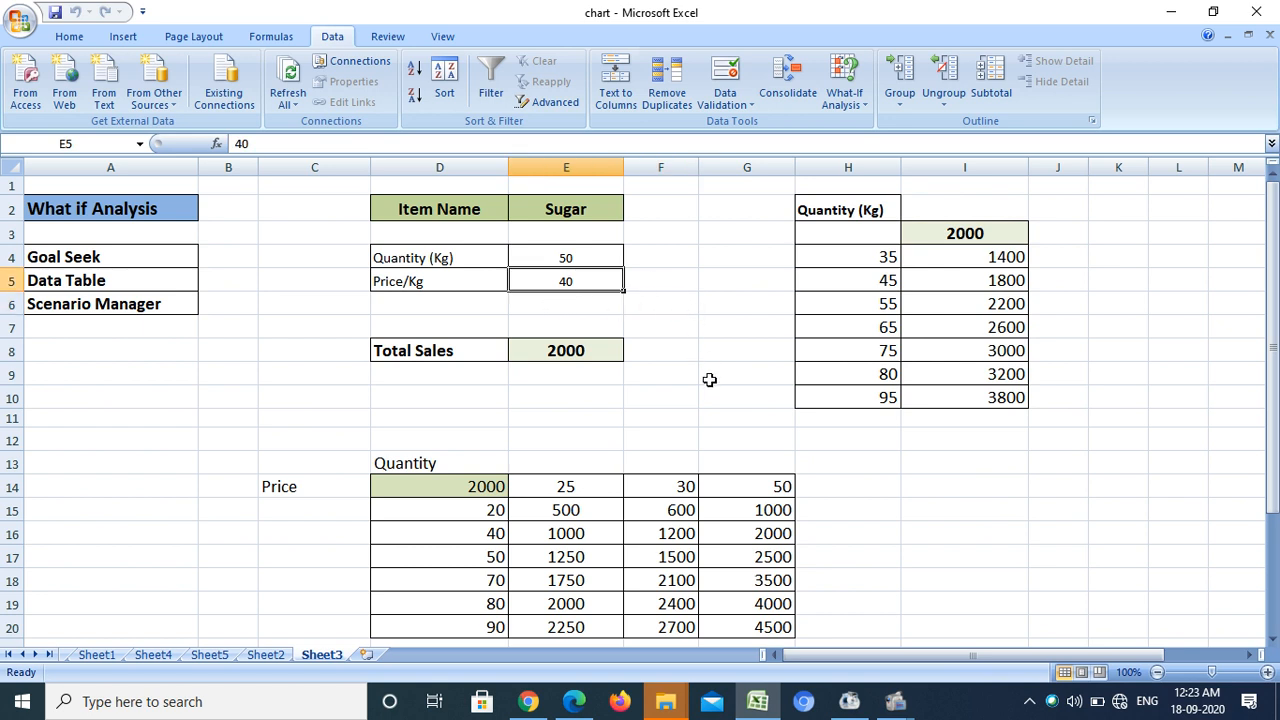
type("100")
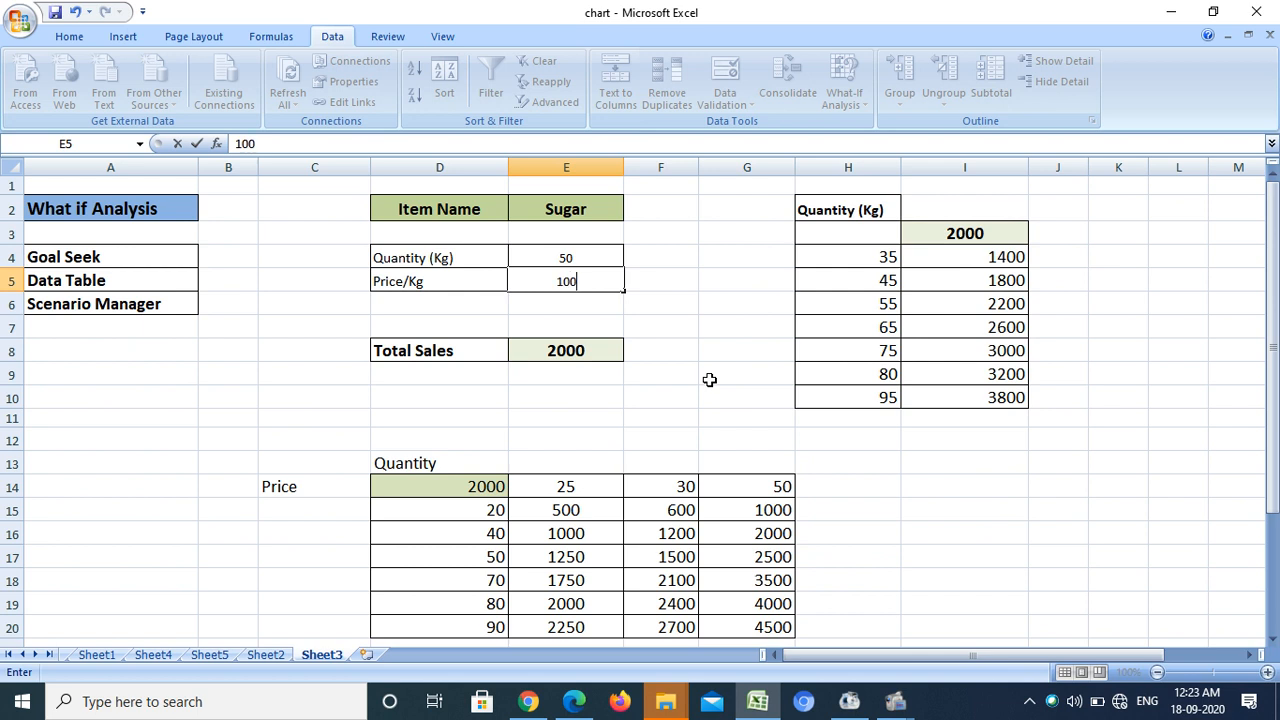
left_click(735, 400)
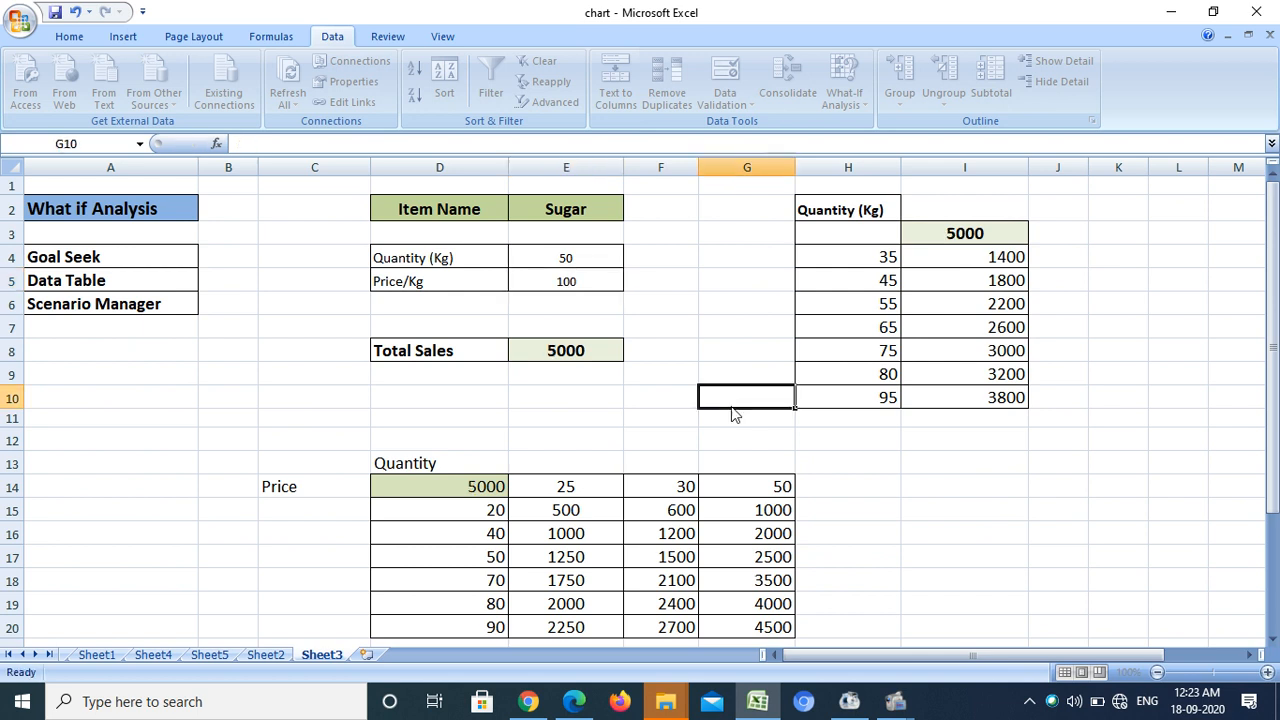
left_click(602, 259)
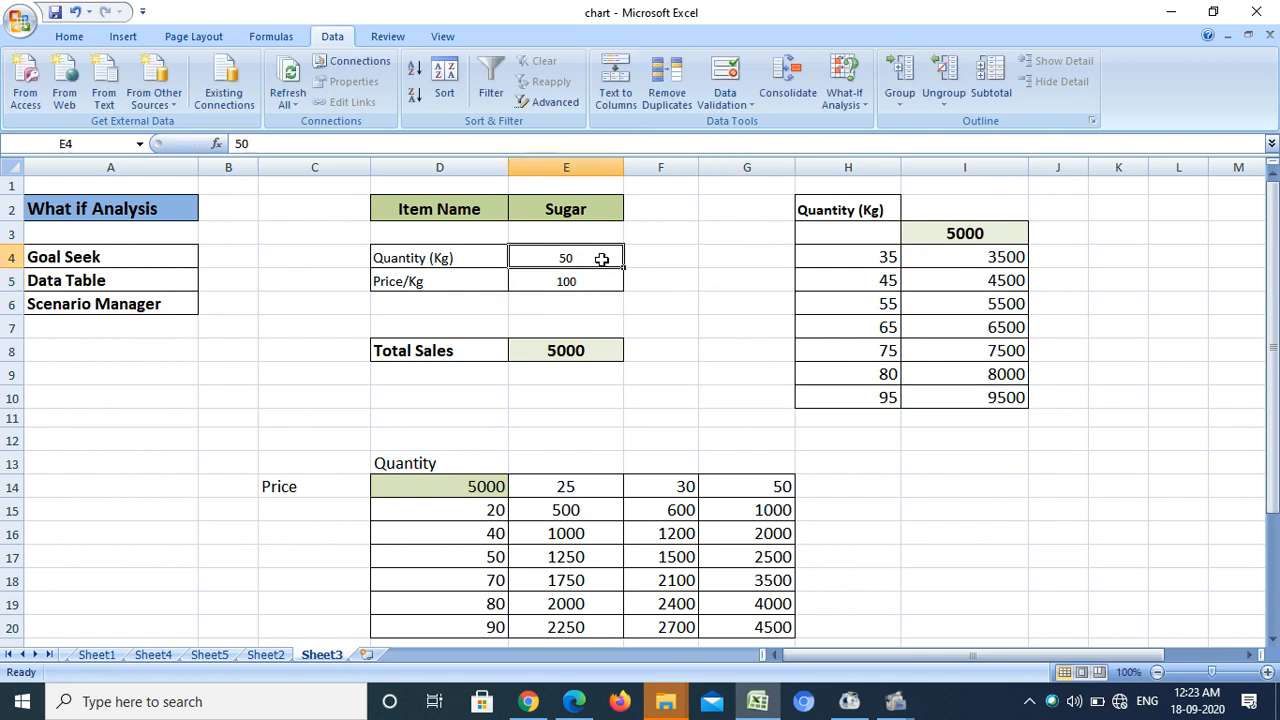
type("100")
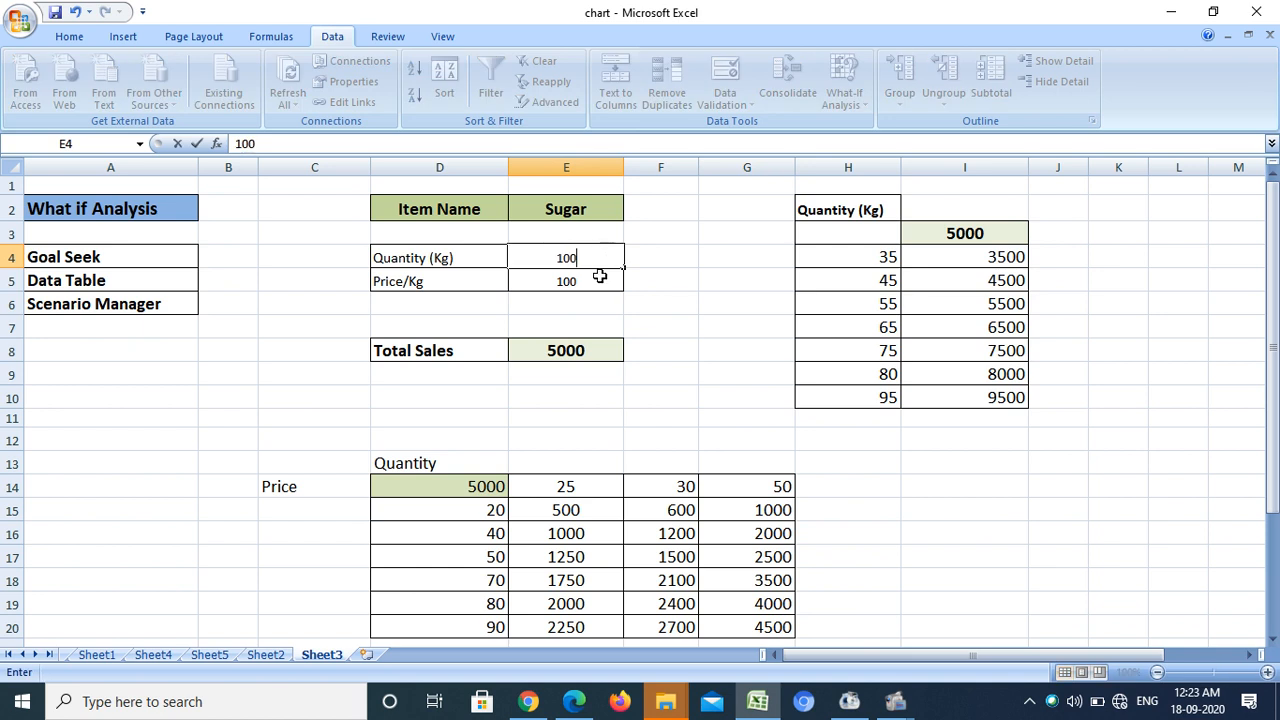
key("Return")
left_click(630, 392)
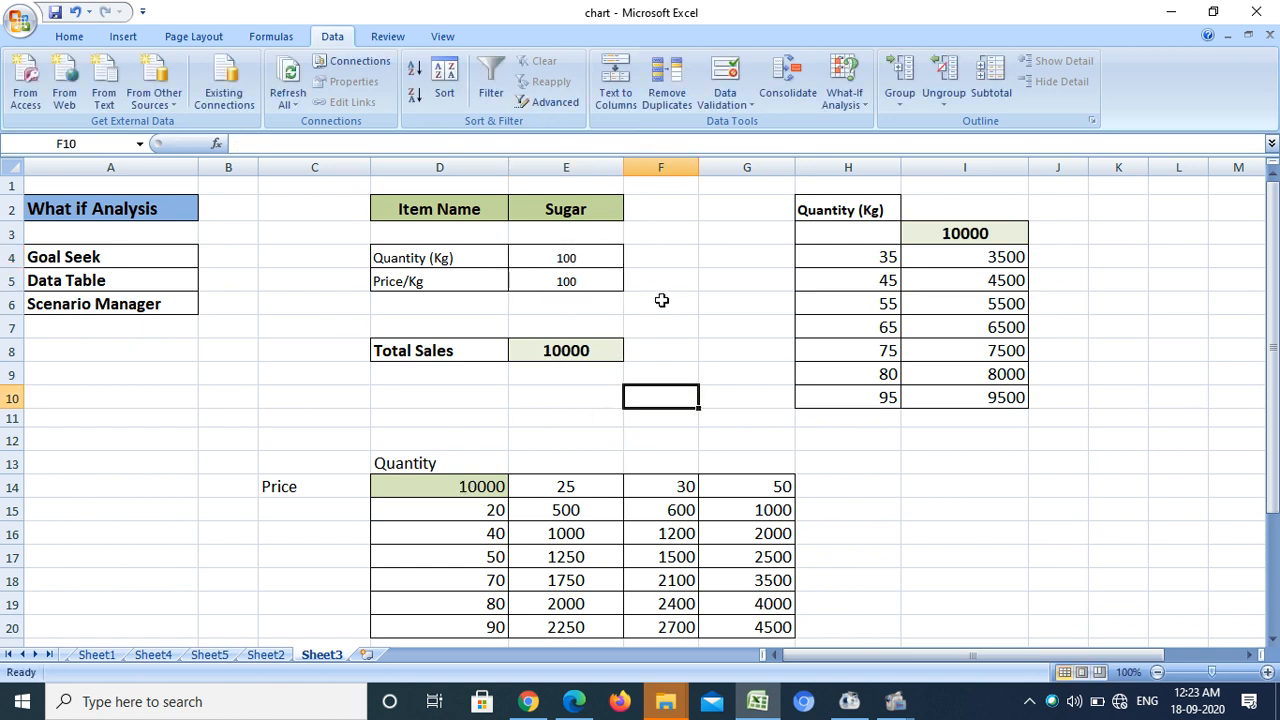
- Show the Sunday Sales scenario from the Scenario Manager to apply its values to the sales calculation, and close the manager
left_click(856, 108)
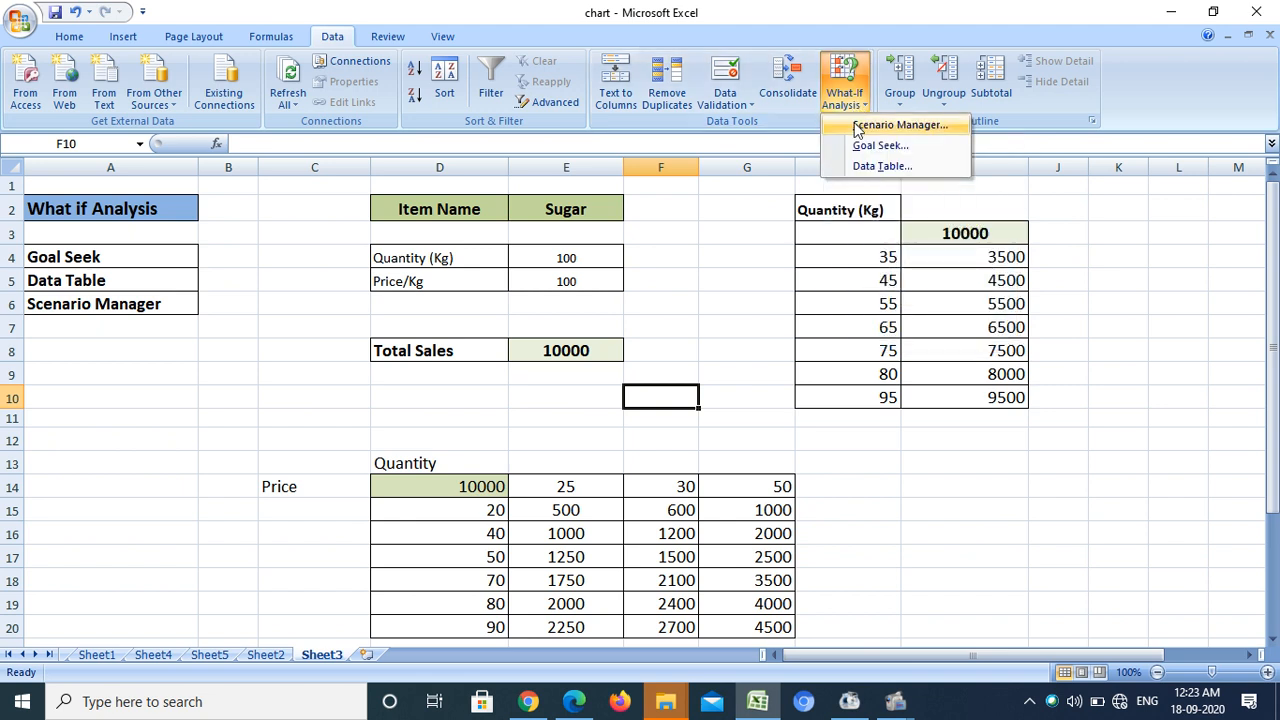
left_click(856, 127)
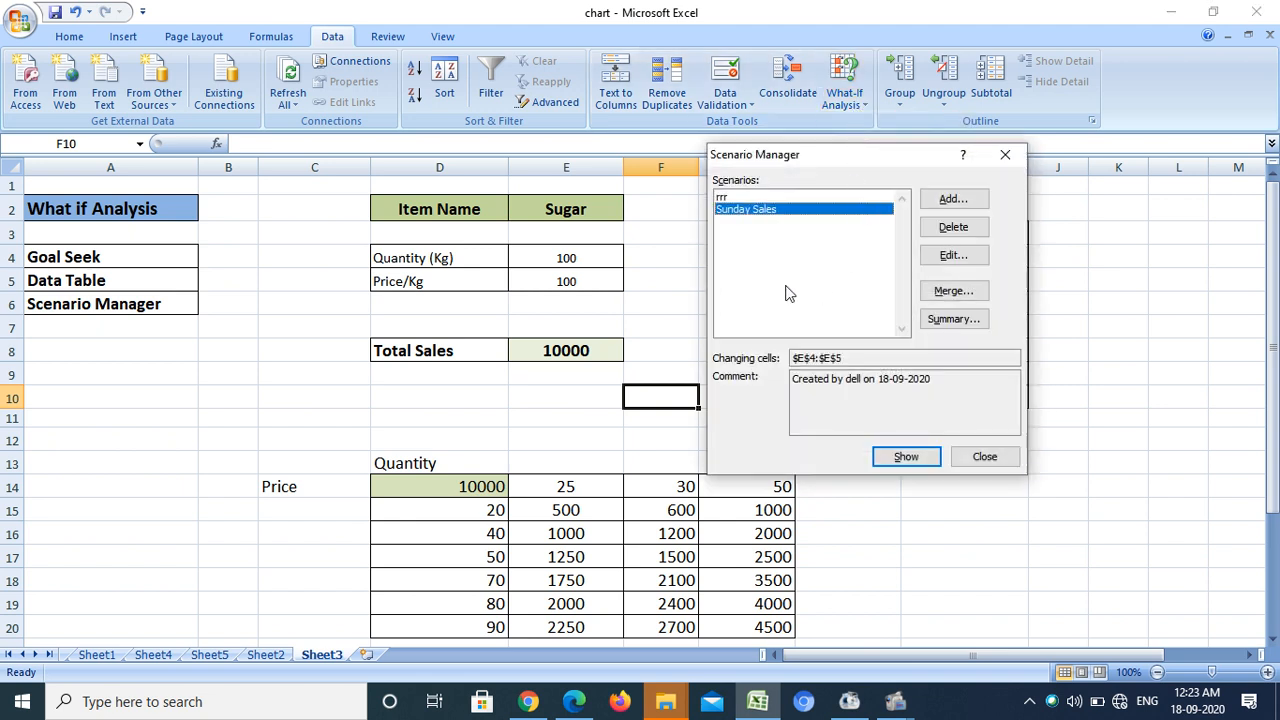
left_click(752, 199)
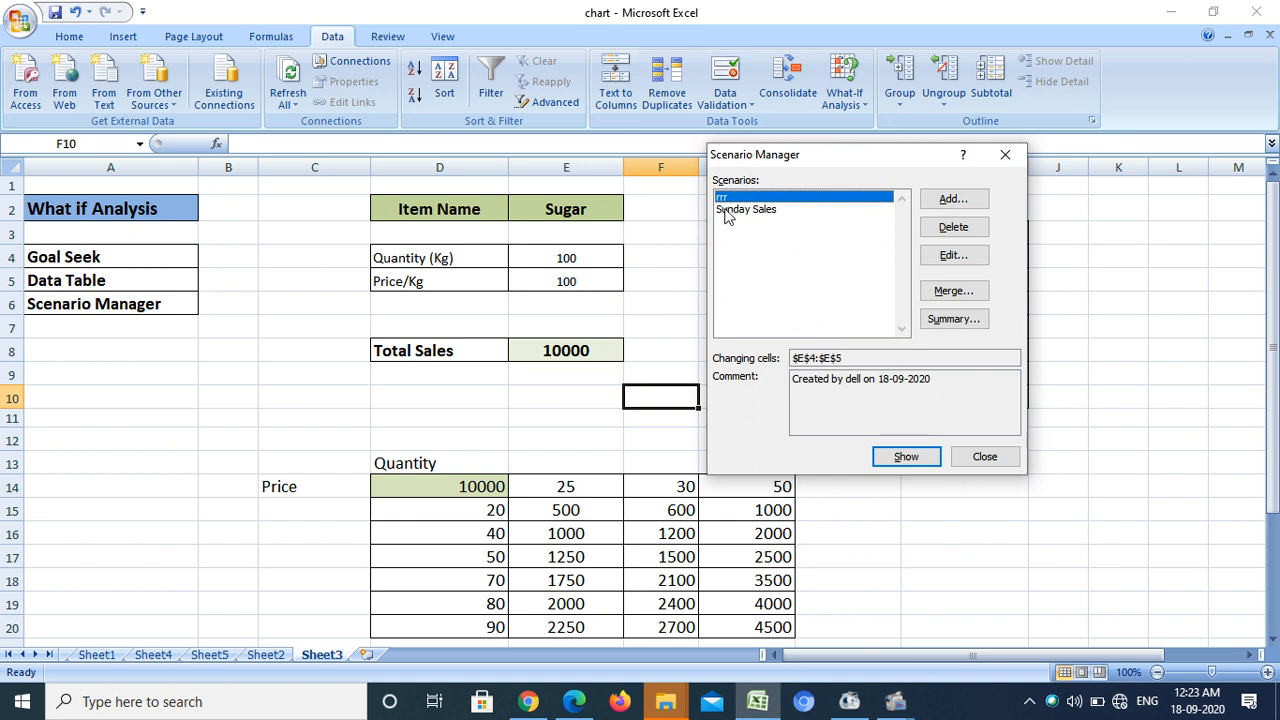
left_click(730, 211)
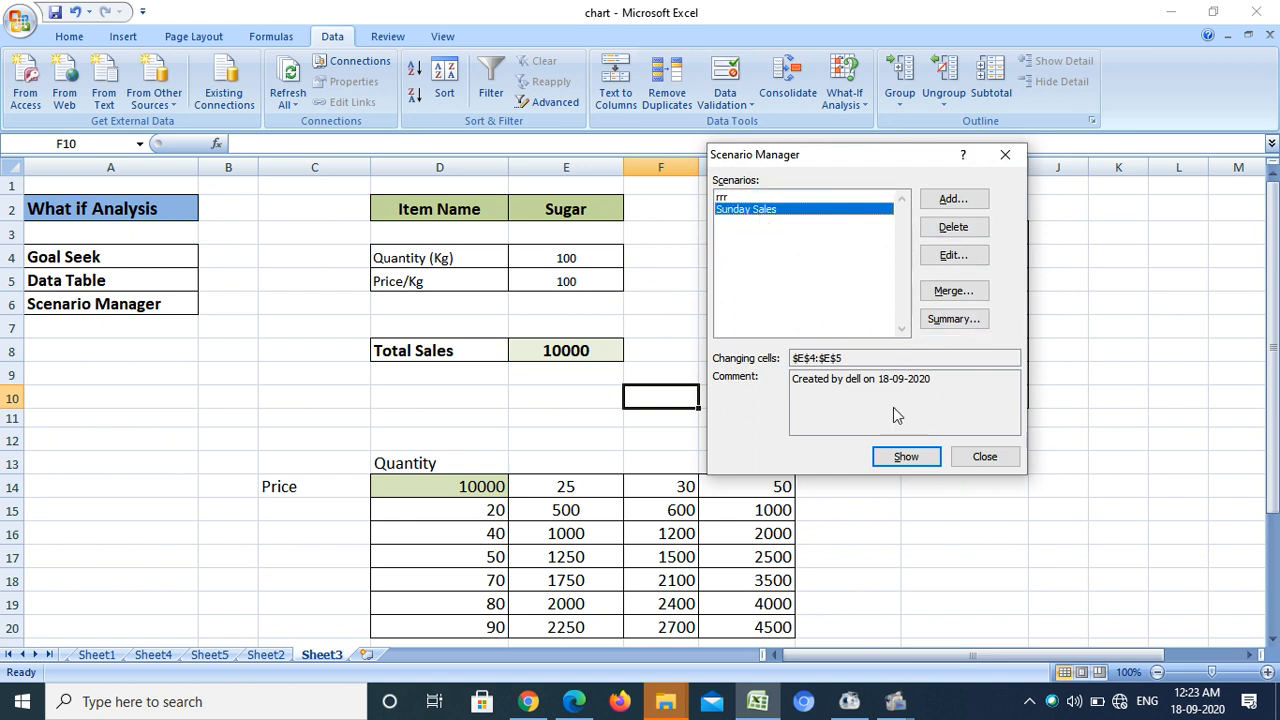
left_click(903, 457)
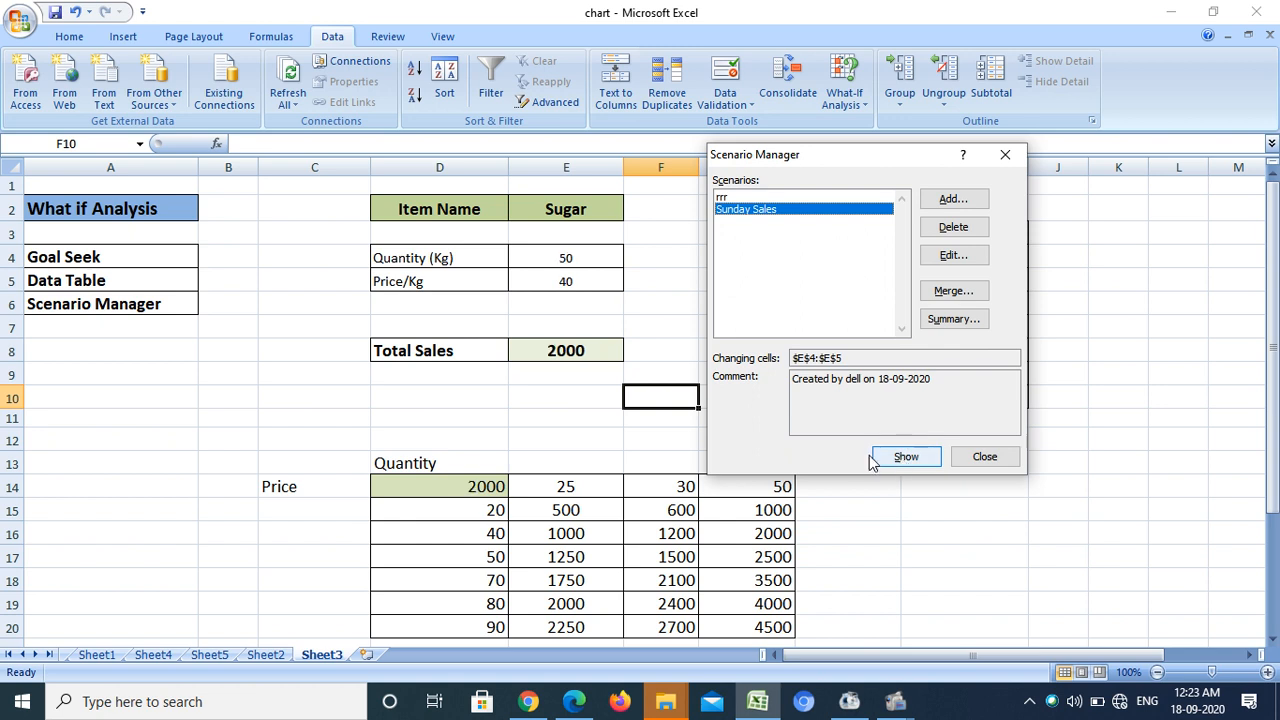
left_click(983, 458)
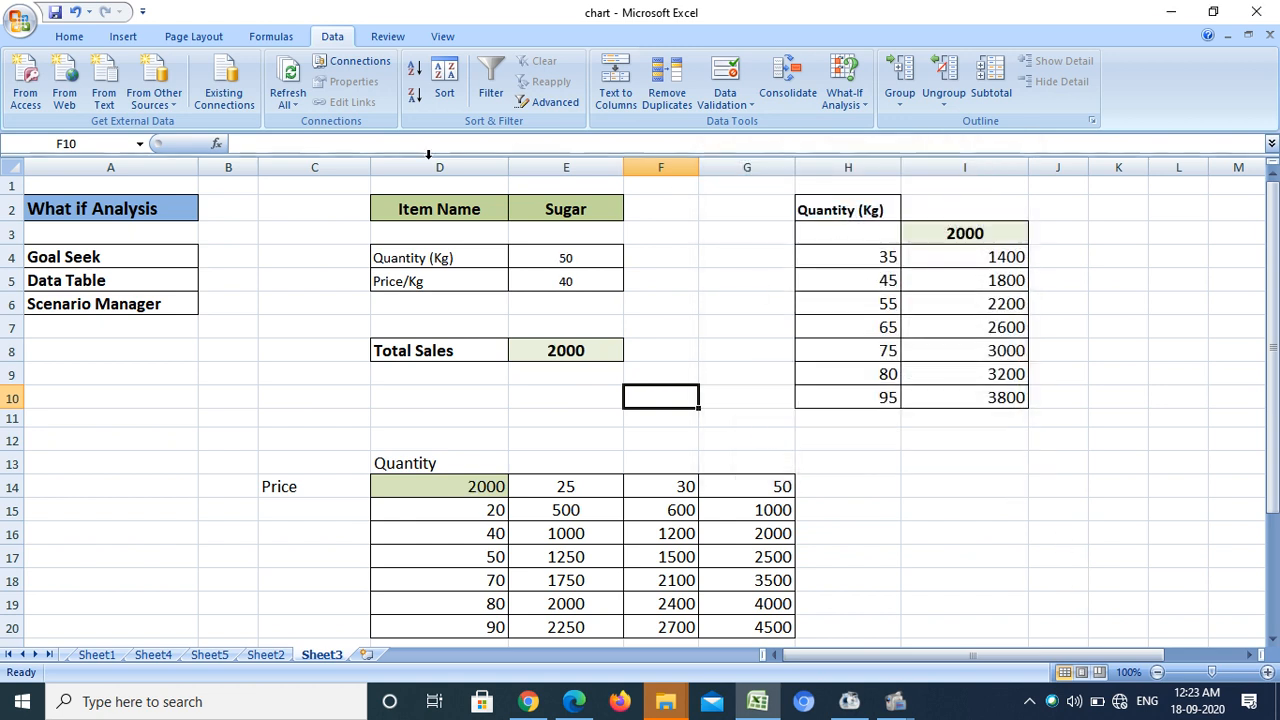